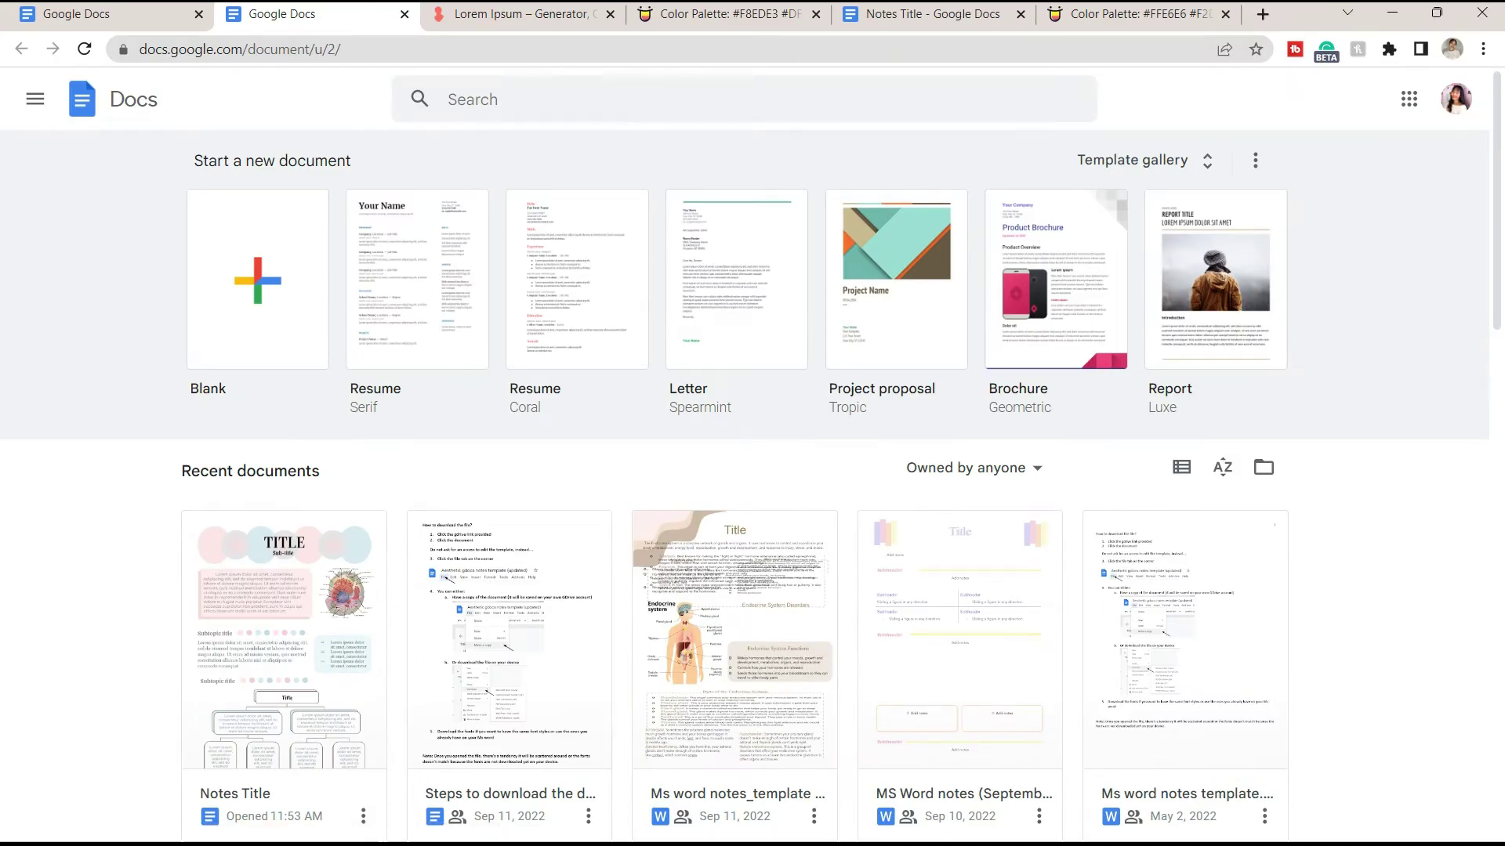
Step: Create a new blank document and open its page setup
left_click(258, 280)
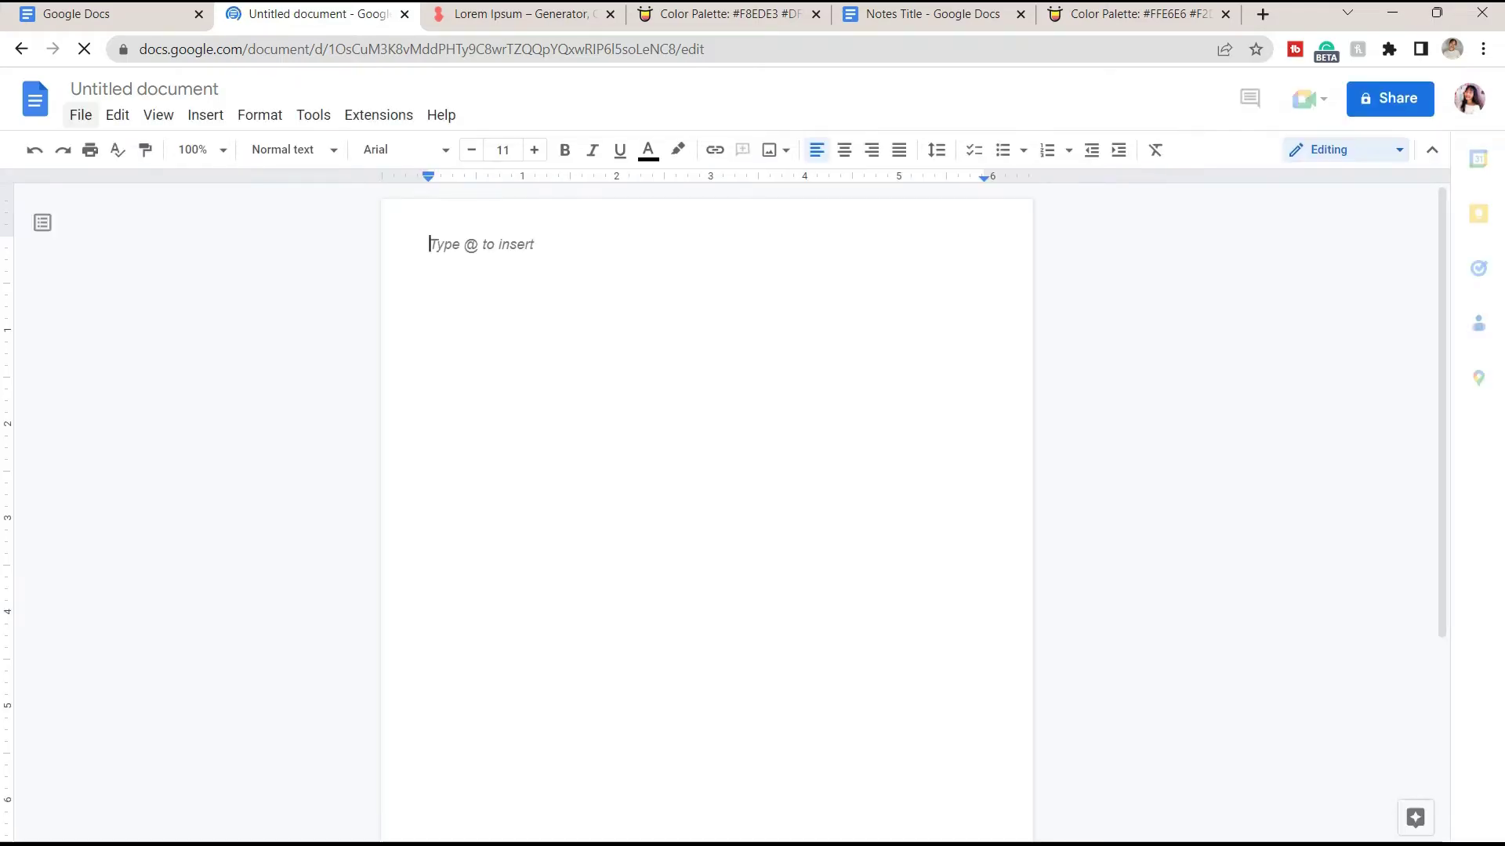
left_click(81, 115)
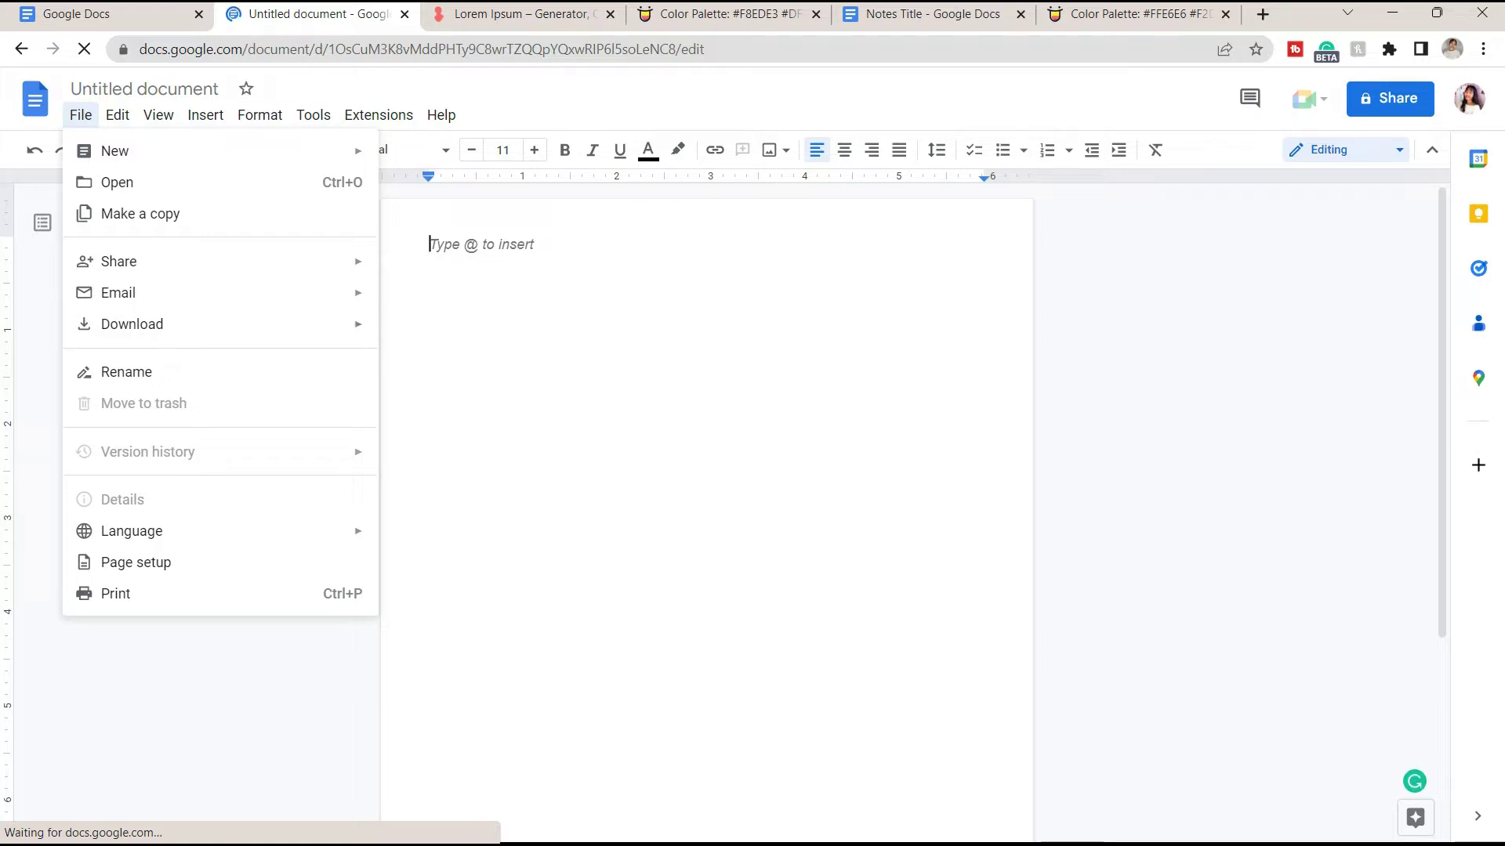
key("Up")
key("Up")
key("Return")
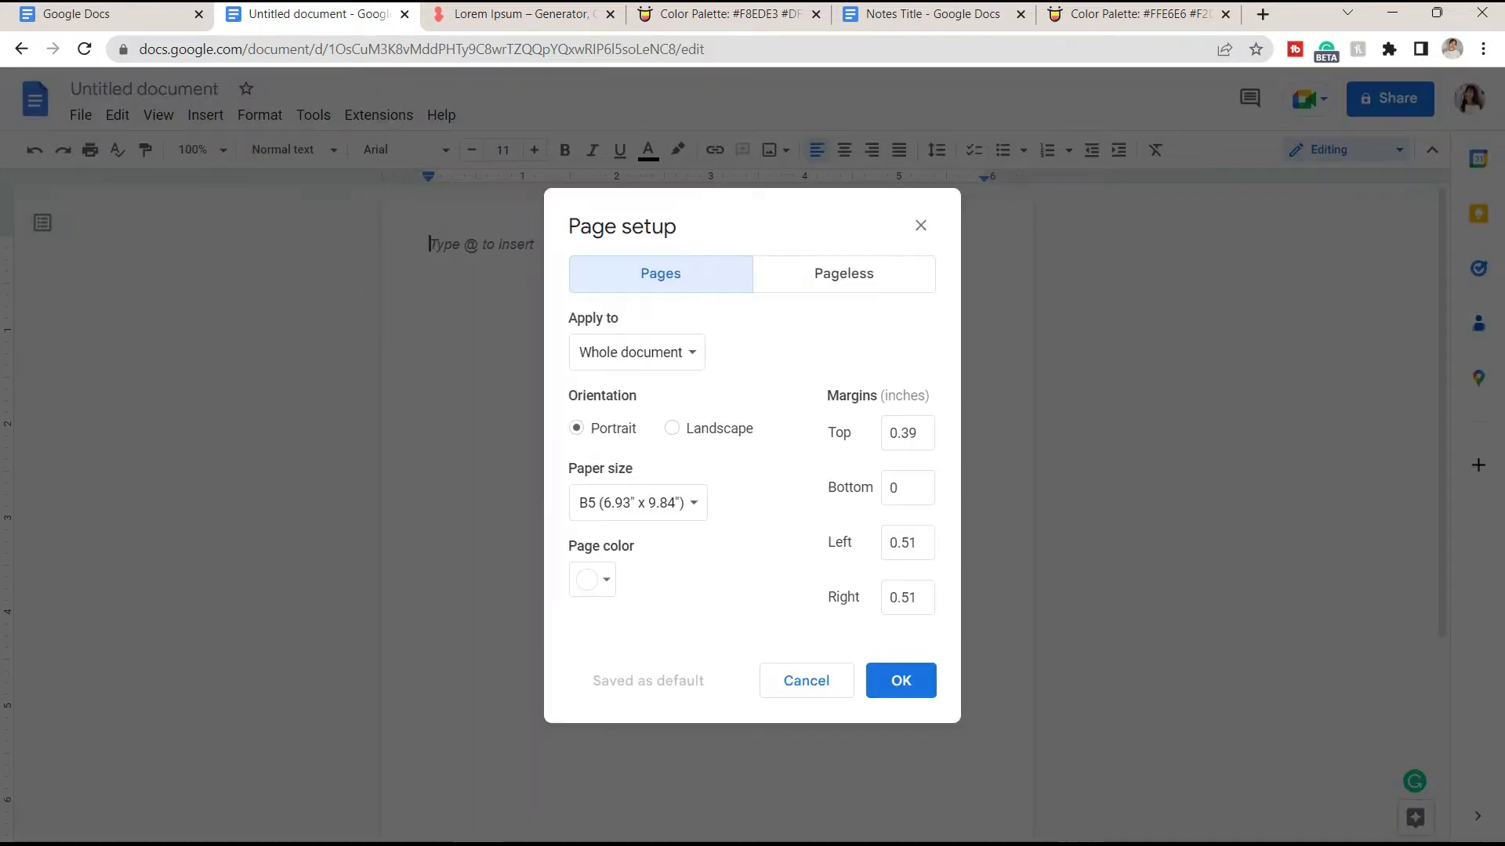
Step: Examine the available paper sizes in the page setup without choosing a different one
left_click(638, 503)
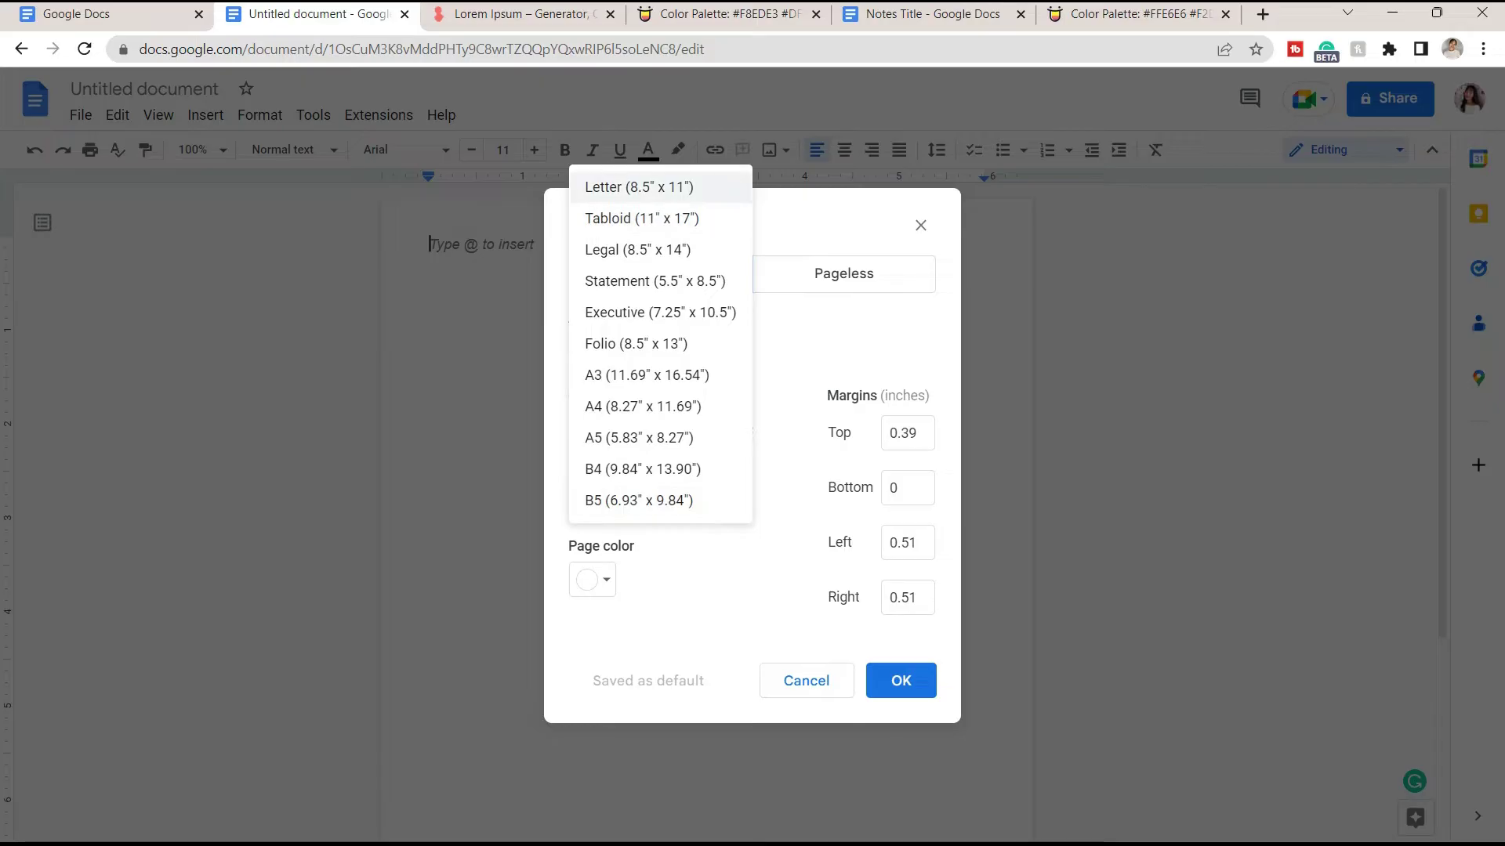
key("Down")
key("Down")
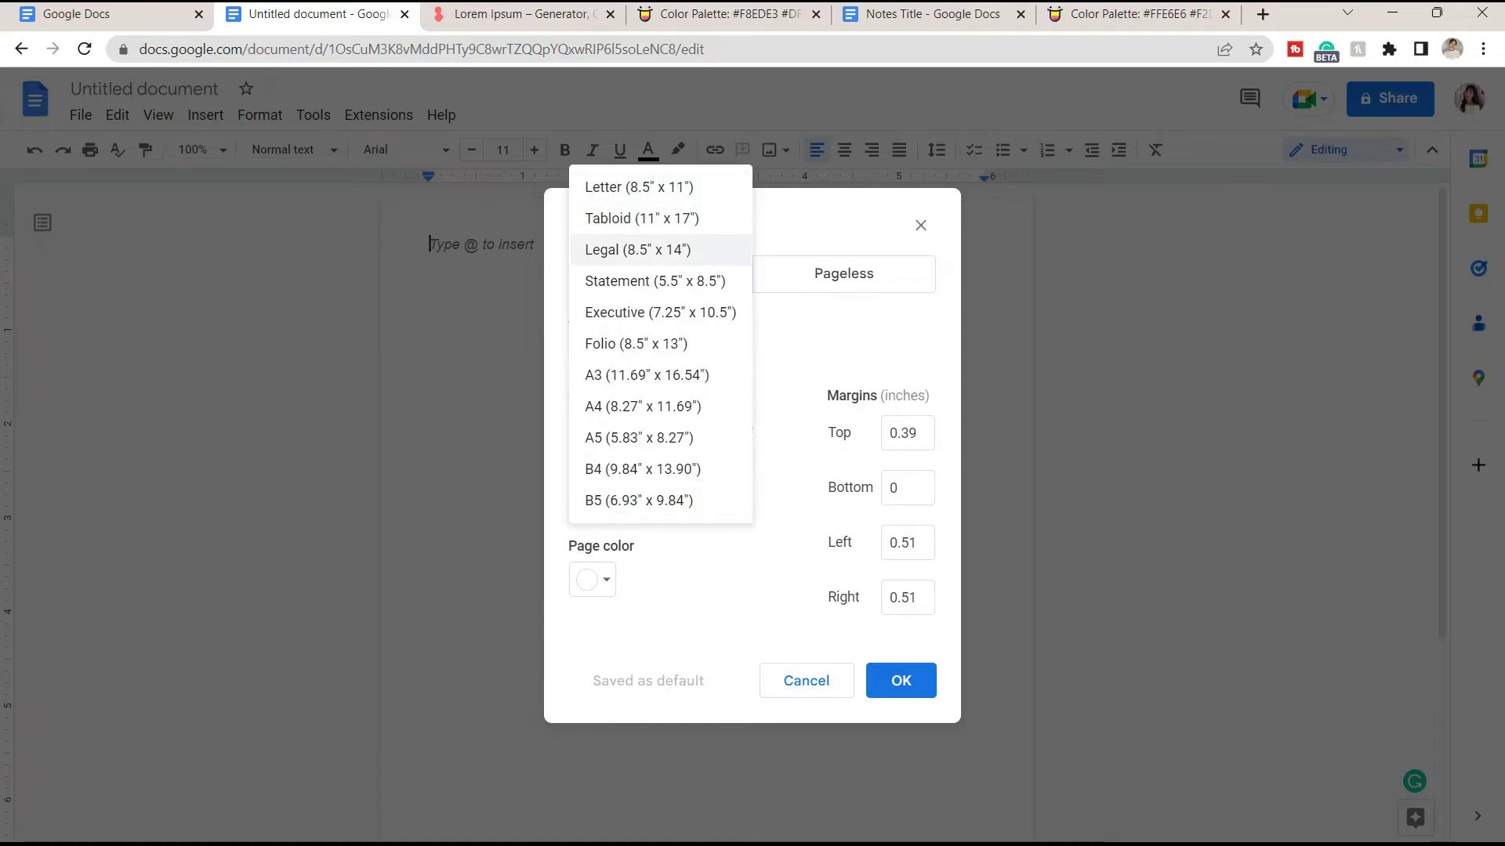
key("Down")
key("Down")
key("Down")
key("Down")
key("Down")
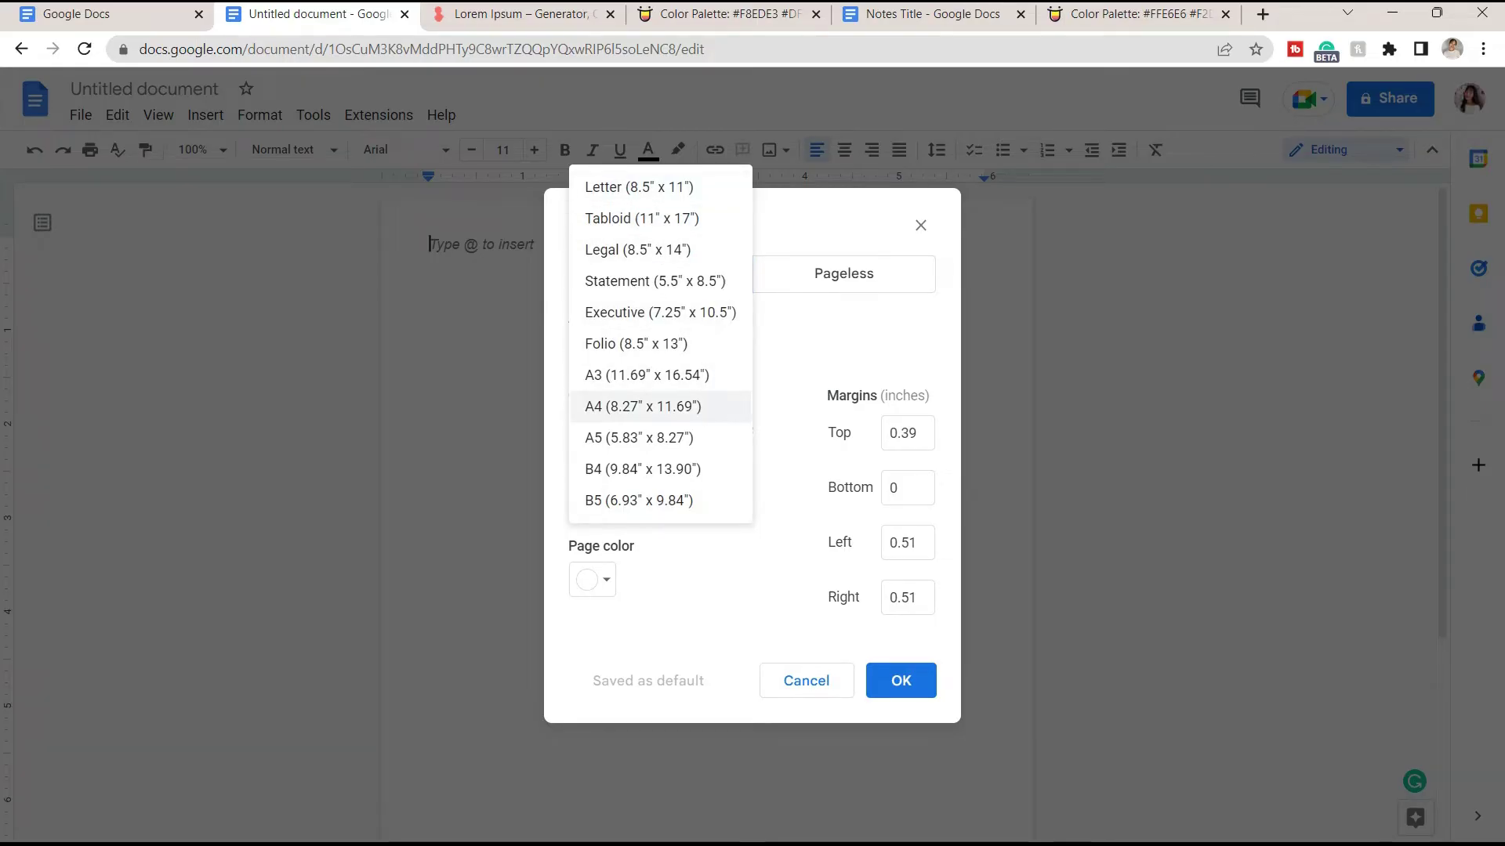
key("Escape")
key("shift+Home")
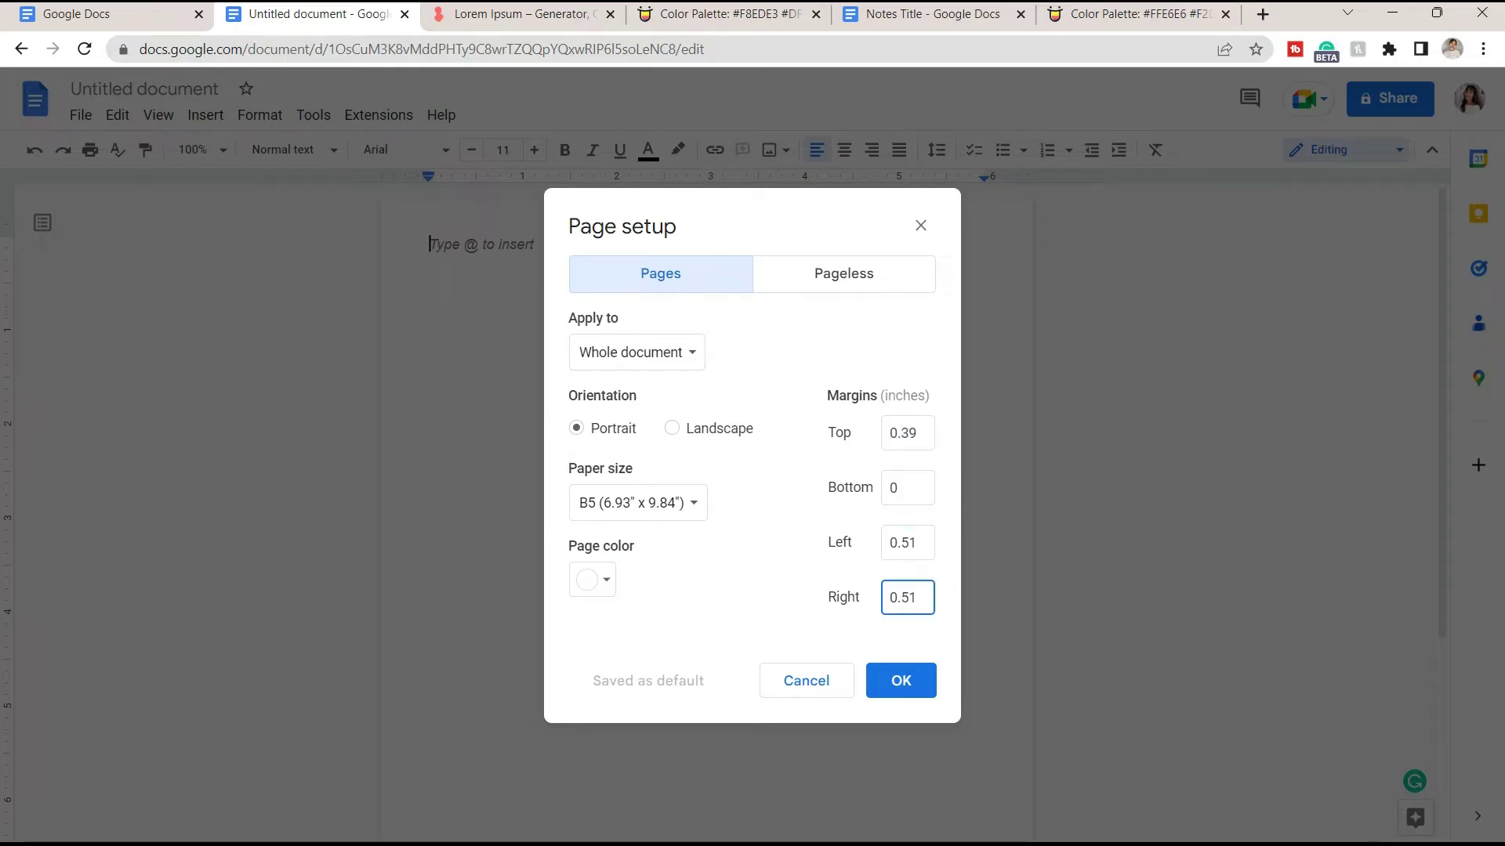
Step: Try a dark blue page color, restore it to white, and confirm the page setup
left_click(592, 580)
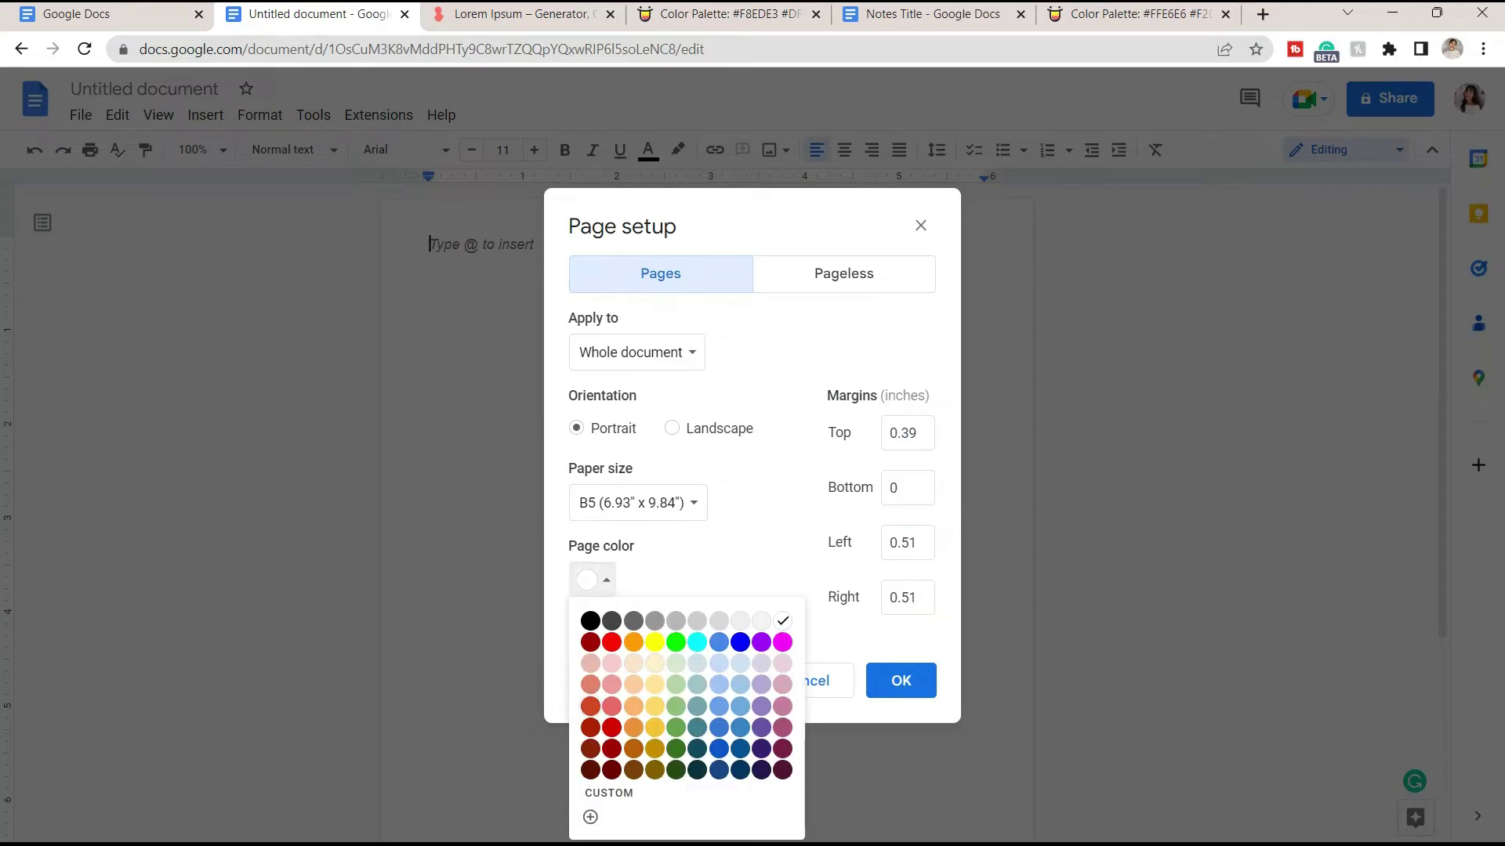
left_click(740, 750)
left_click(593, 579)
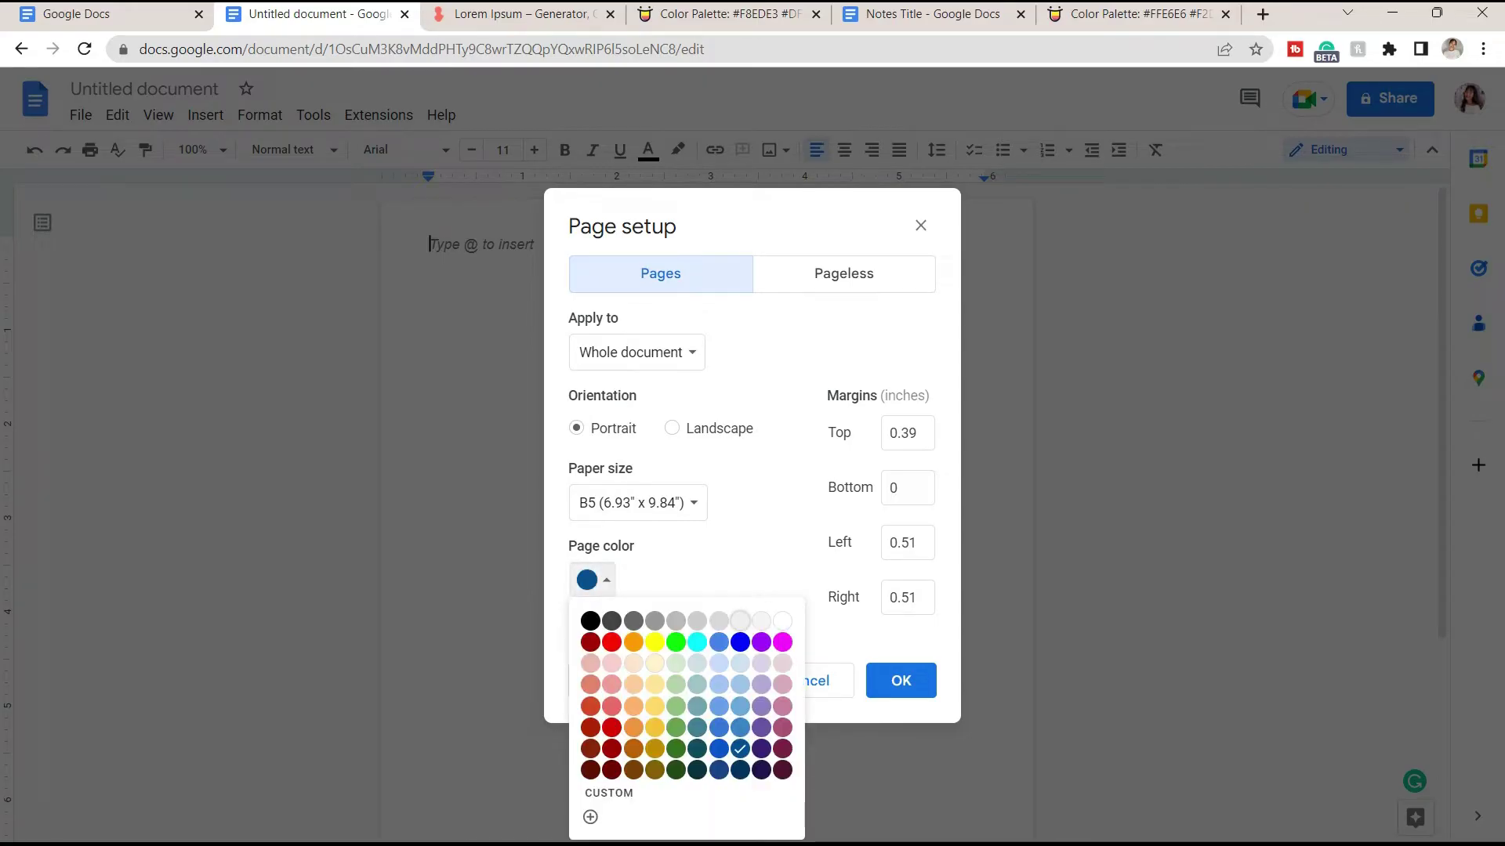
left_click(783, 619)
key("Return")
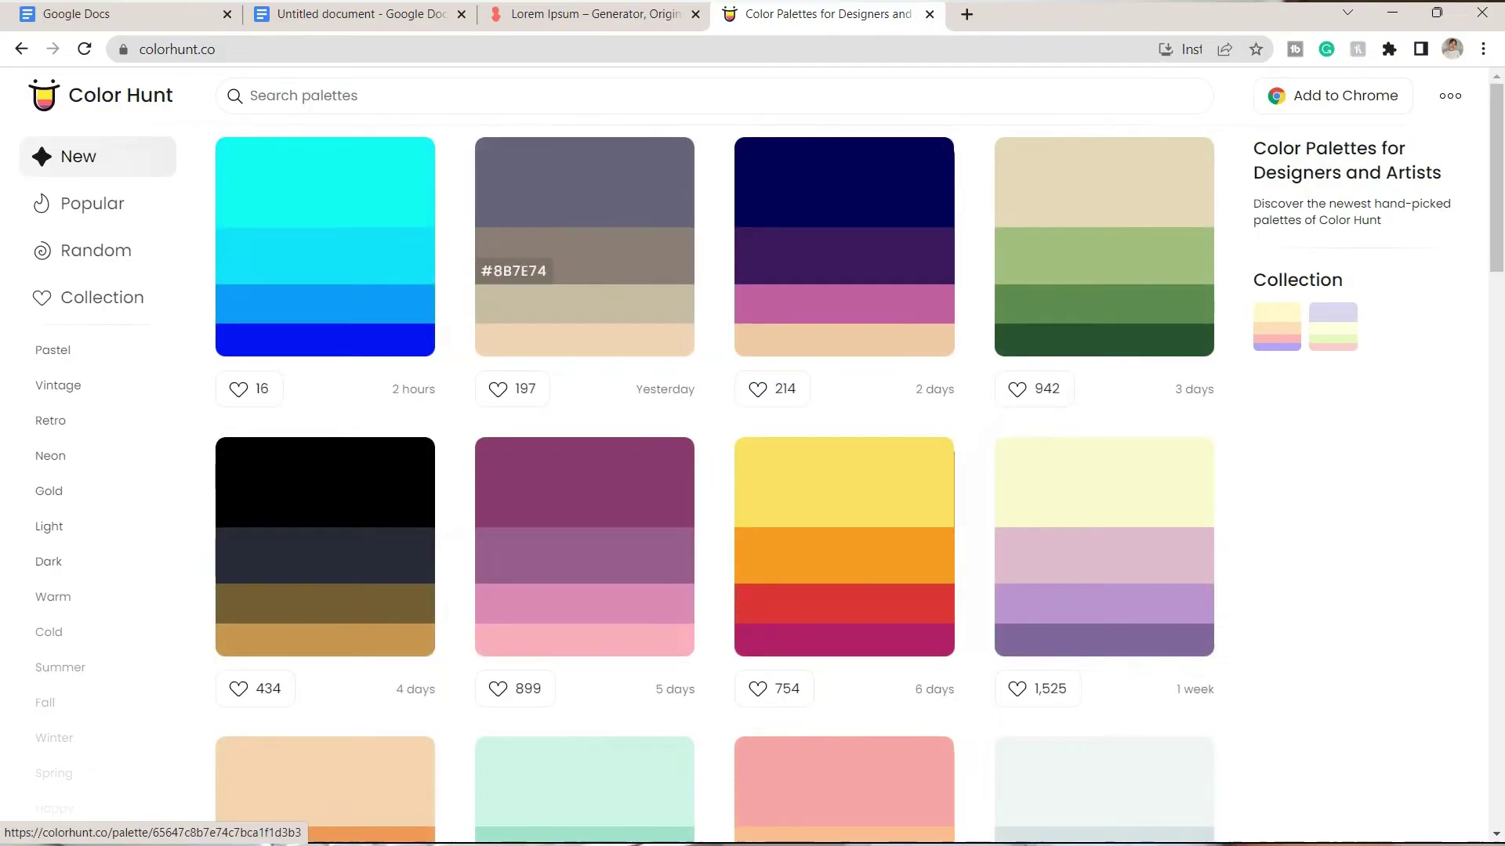
Step: Browse the newest palettes on Color Hunt and open the beige palette containing #F8EDE3 and #DFD3C3
scroll(1042, 345, "down", 8)
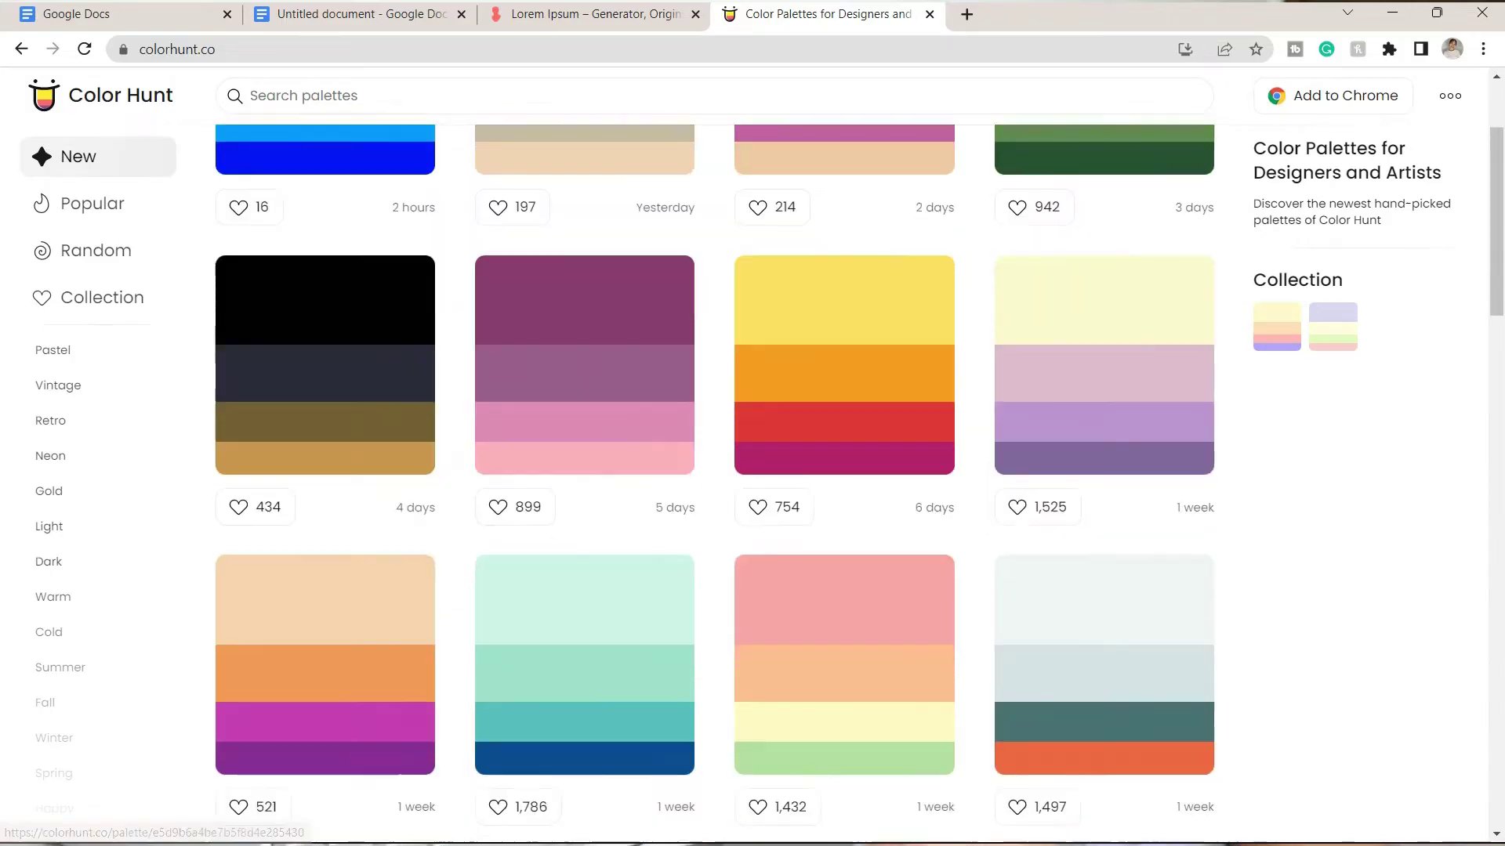
scroll(1042, 427, "down", 8)
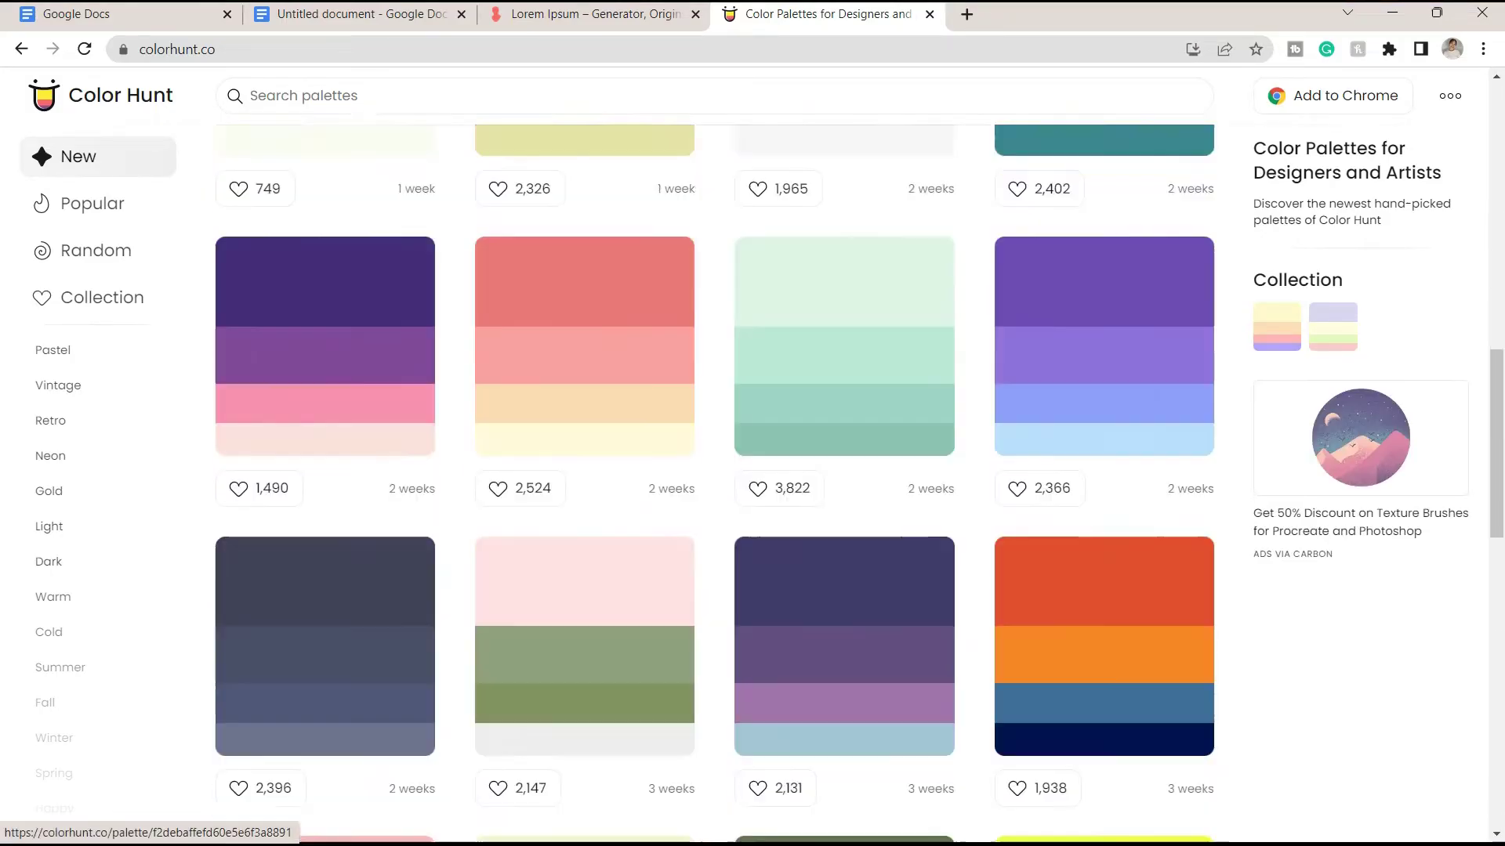
left_click(564, 509)
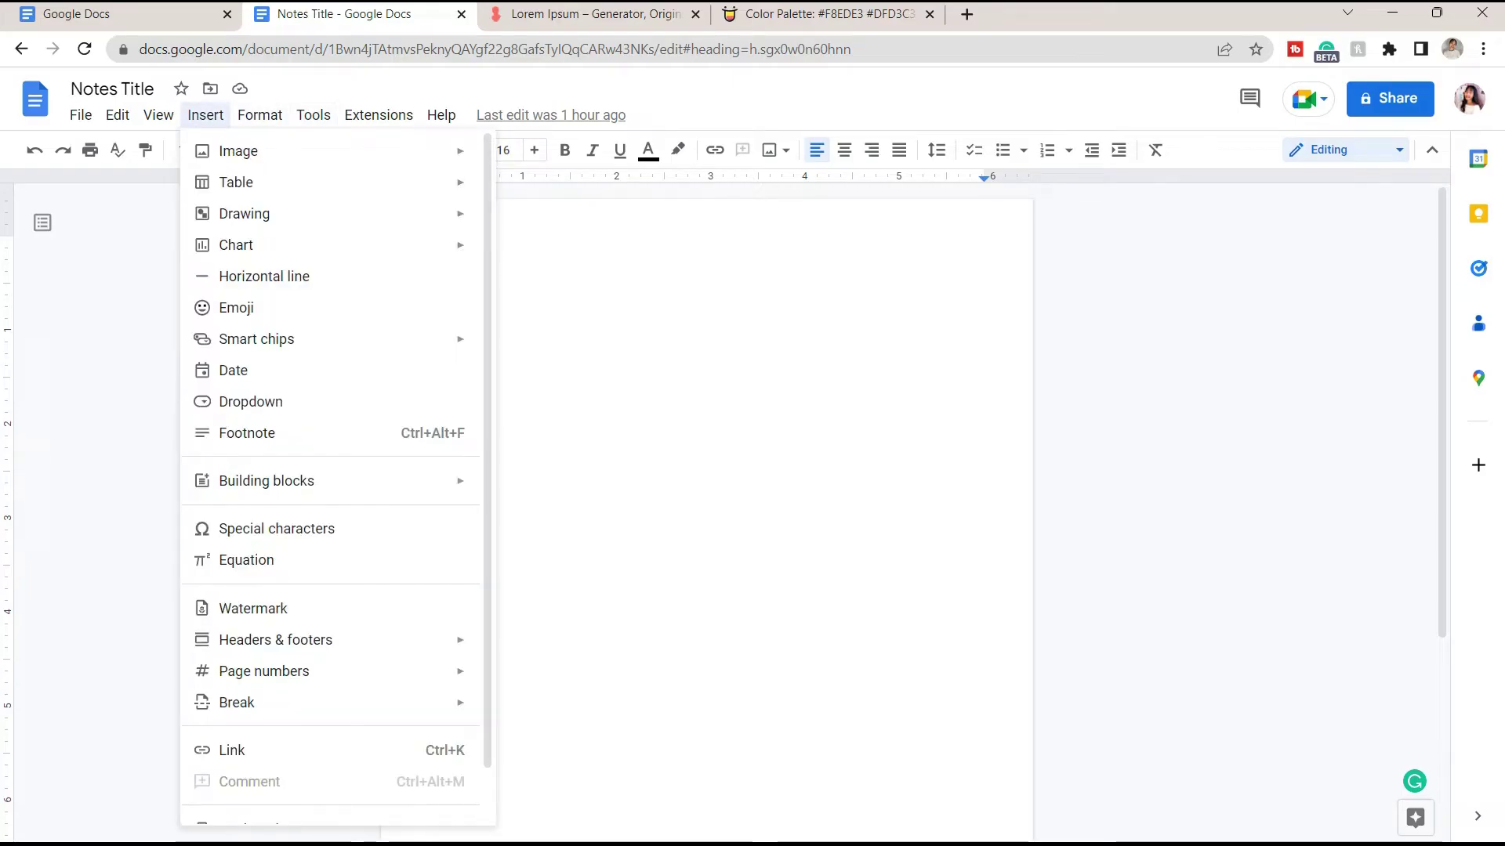
Step: Insert a new drawing in the Notes Title document and draw a circle about 1.3 inches wide in the canvas's upper-left area
mouse_move(238, 151)
mouse_move(243, 213)
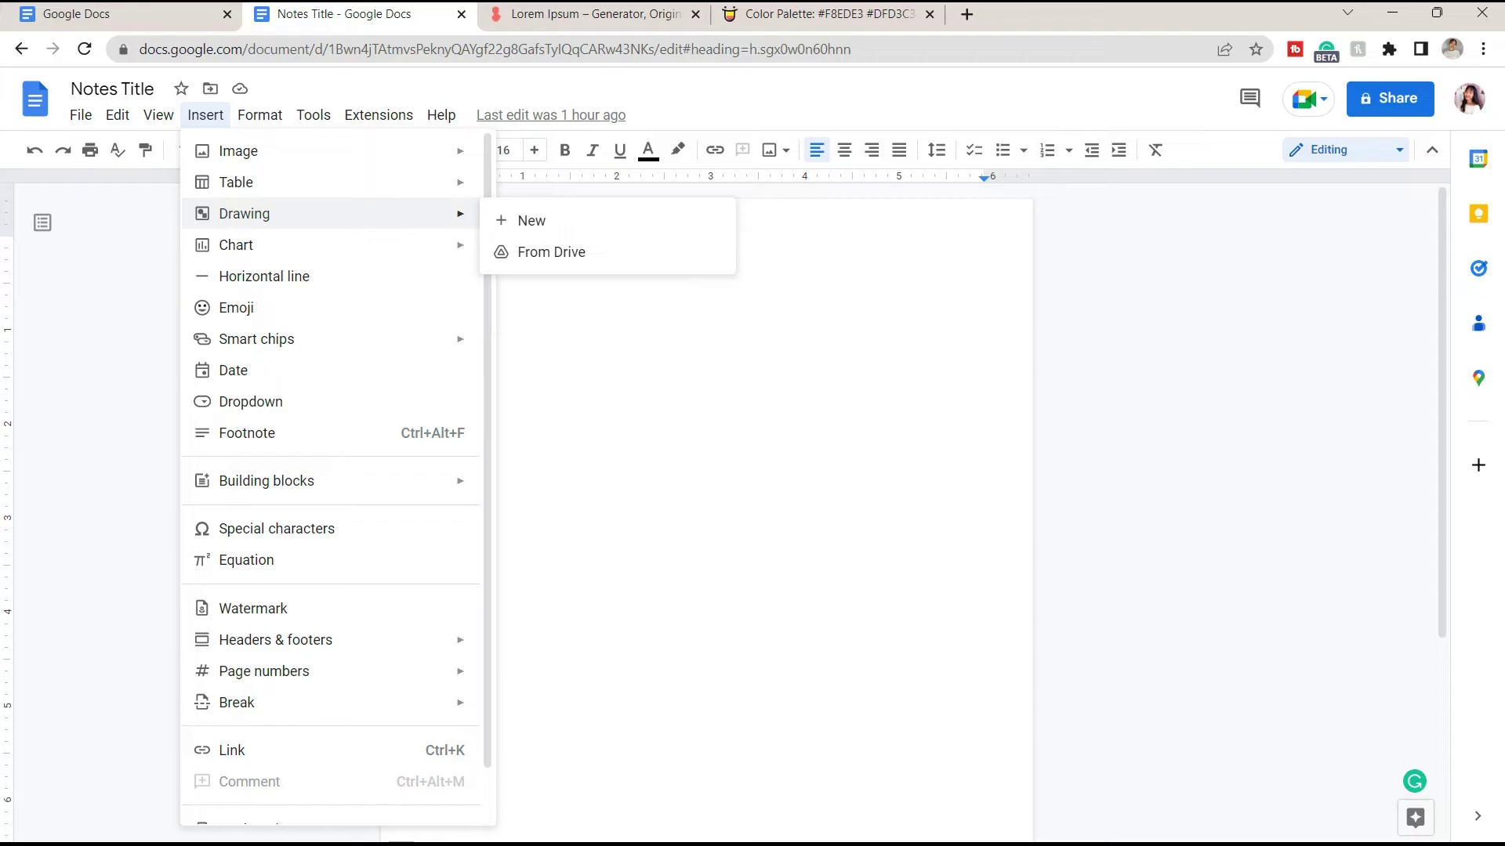
left_click(523, 223)
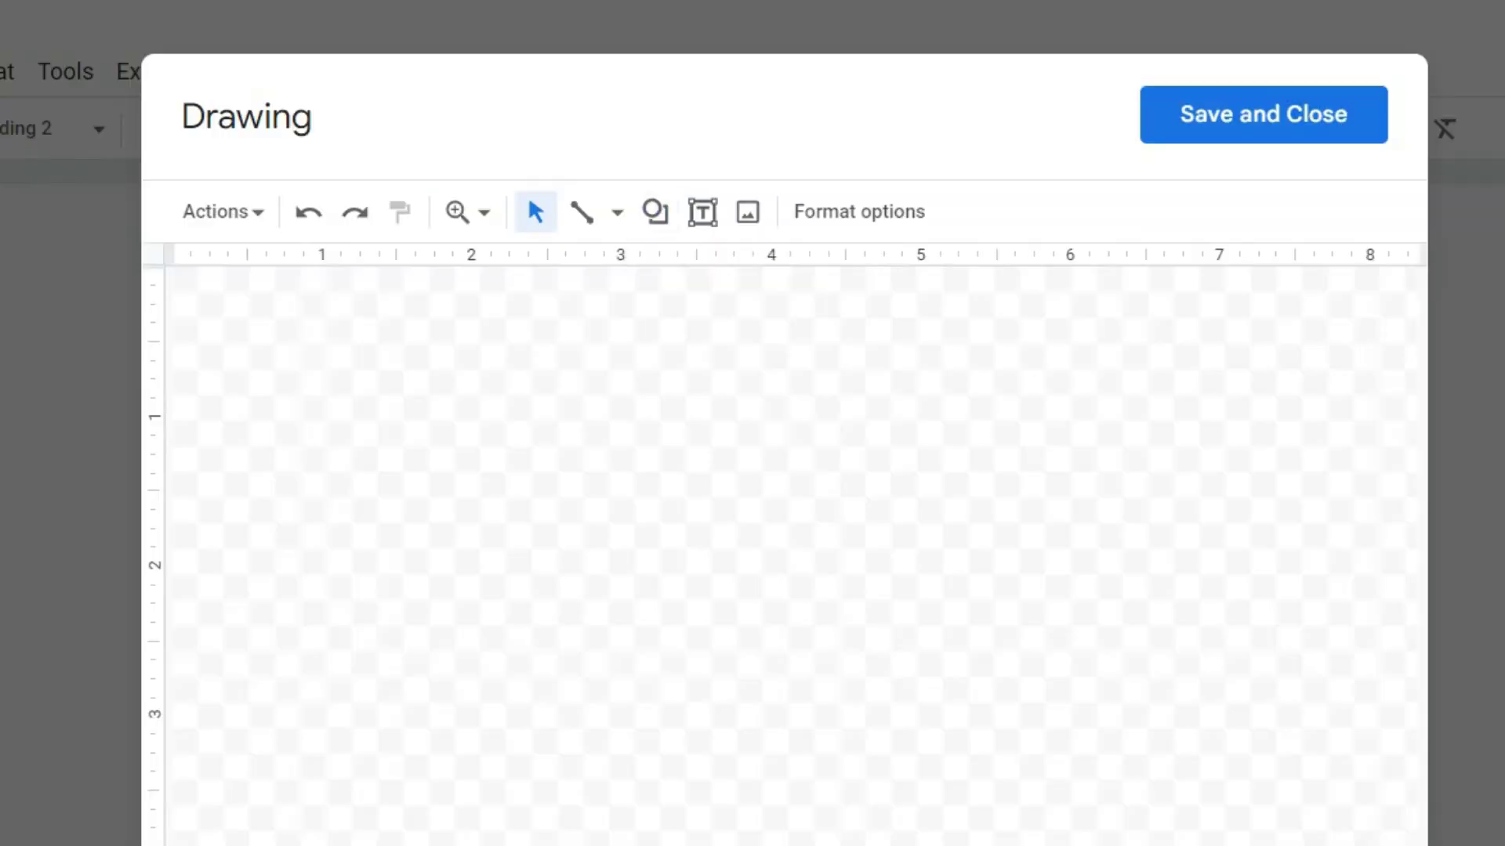
left_click(673, 201)
mouse_move(734, 271)
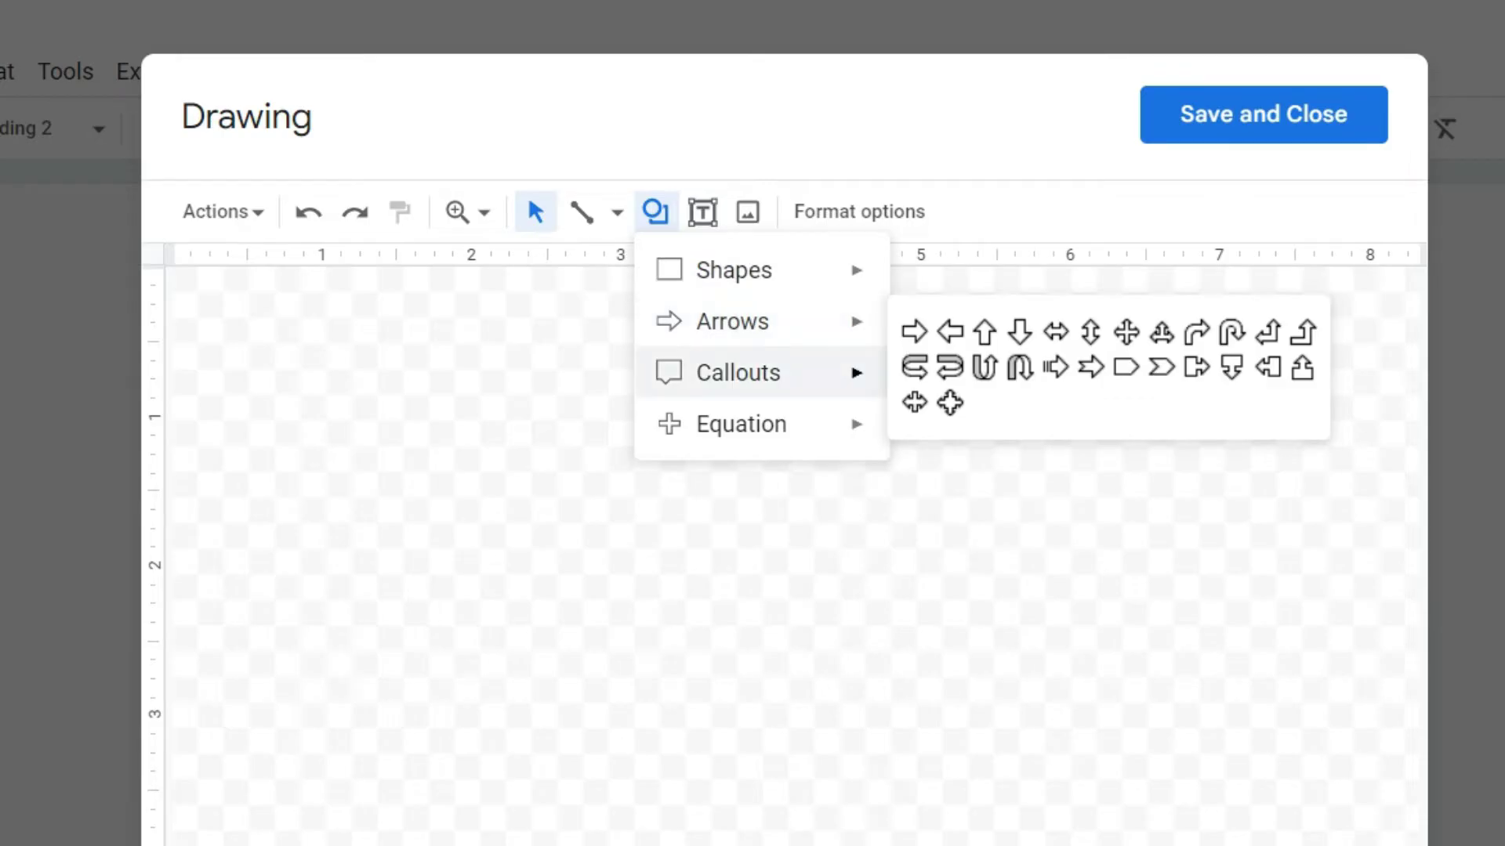
mouse_move(739, 373)
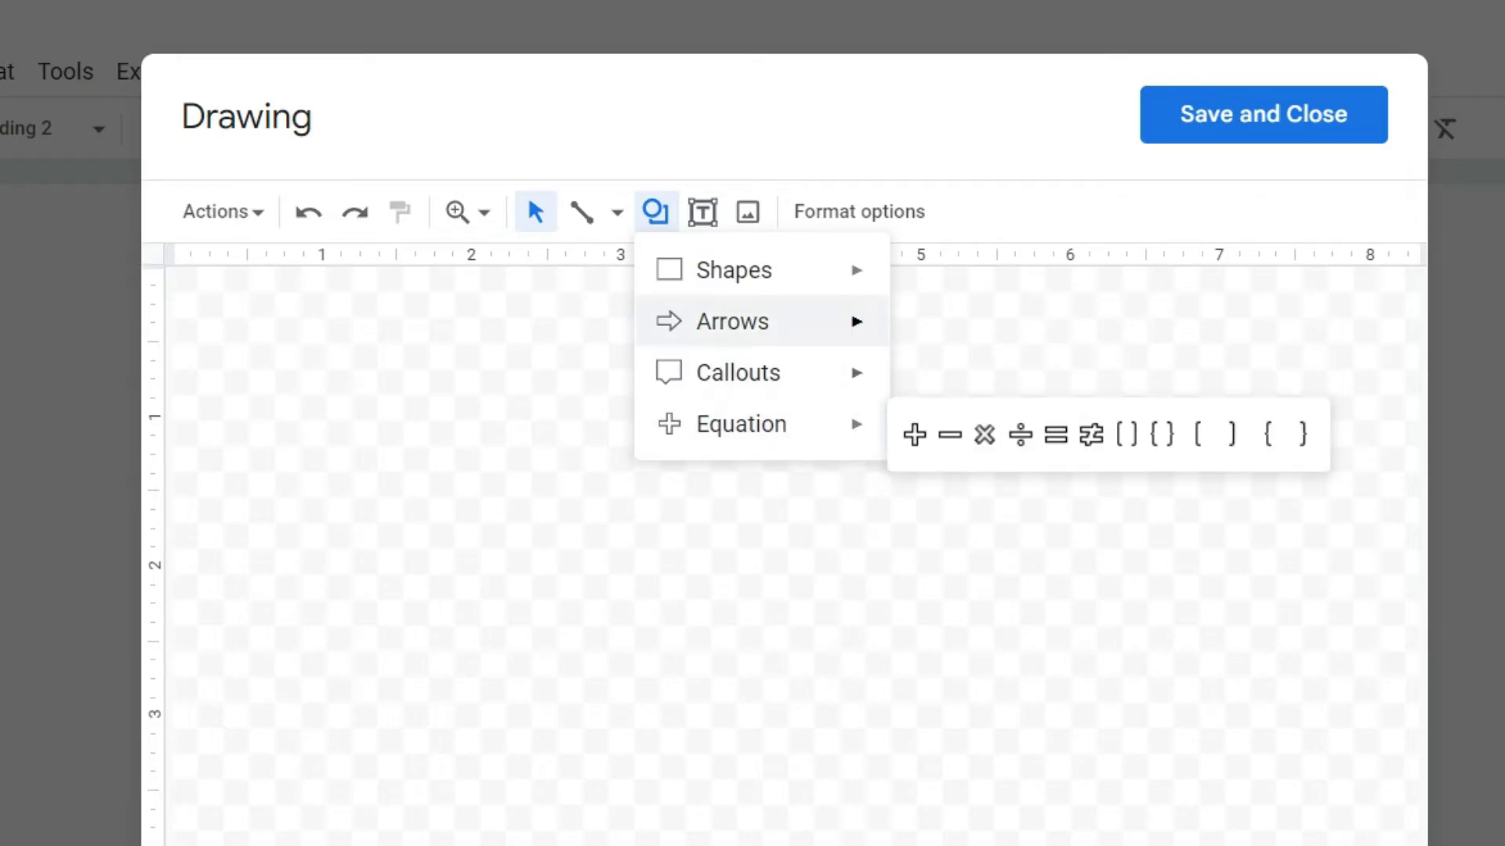
left_click(913, 342)
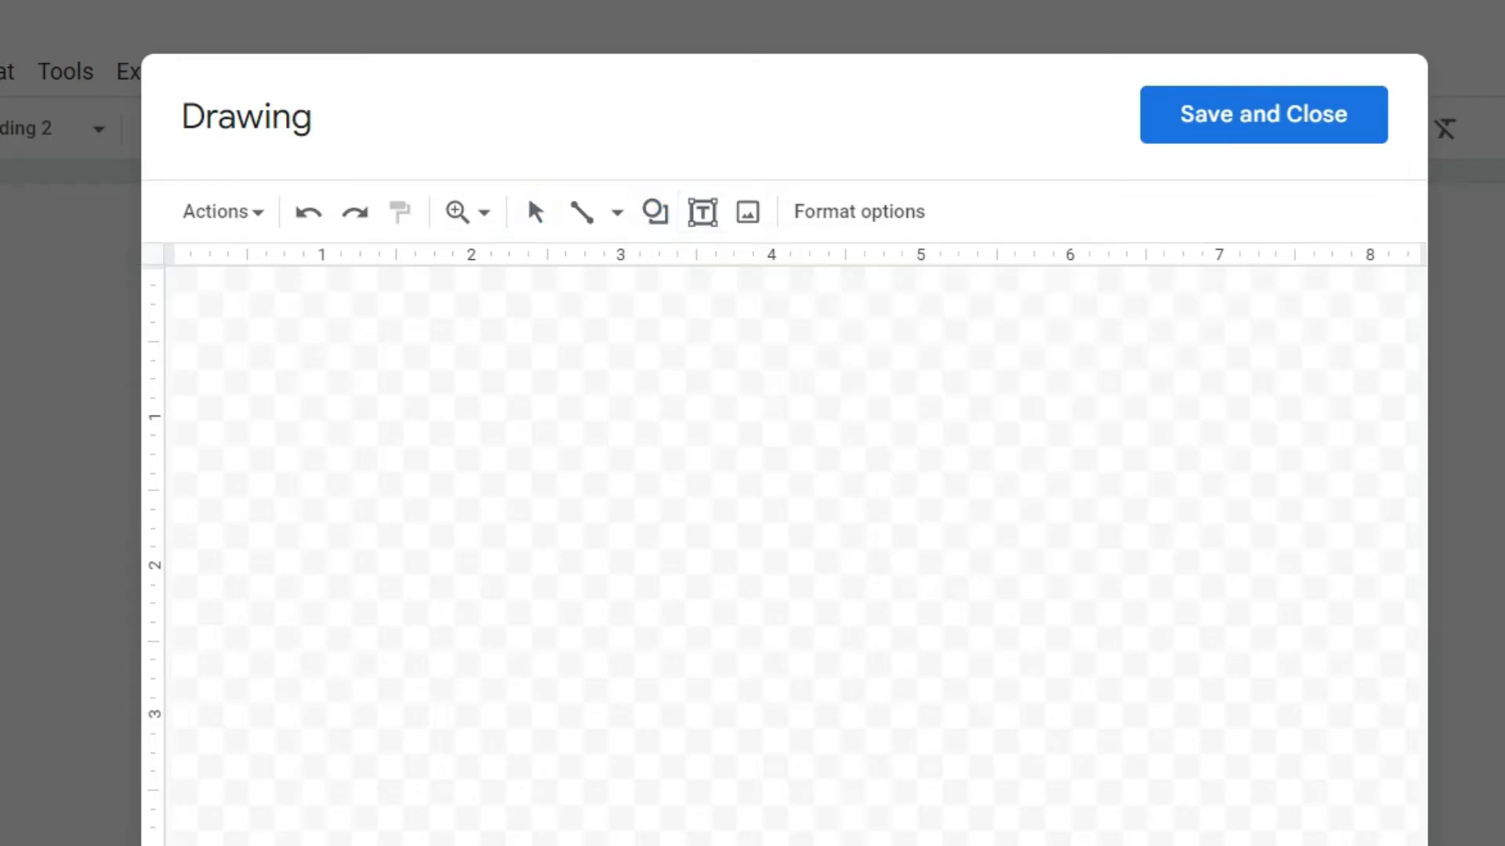
left_click_drag(318, 387, 507, 577)
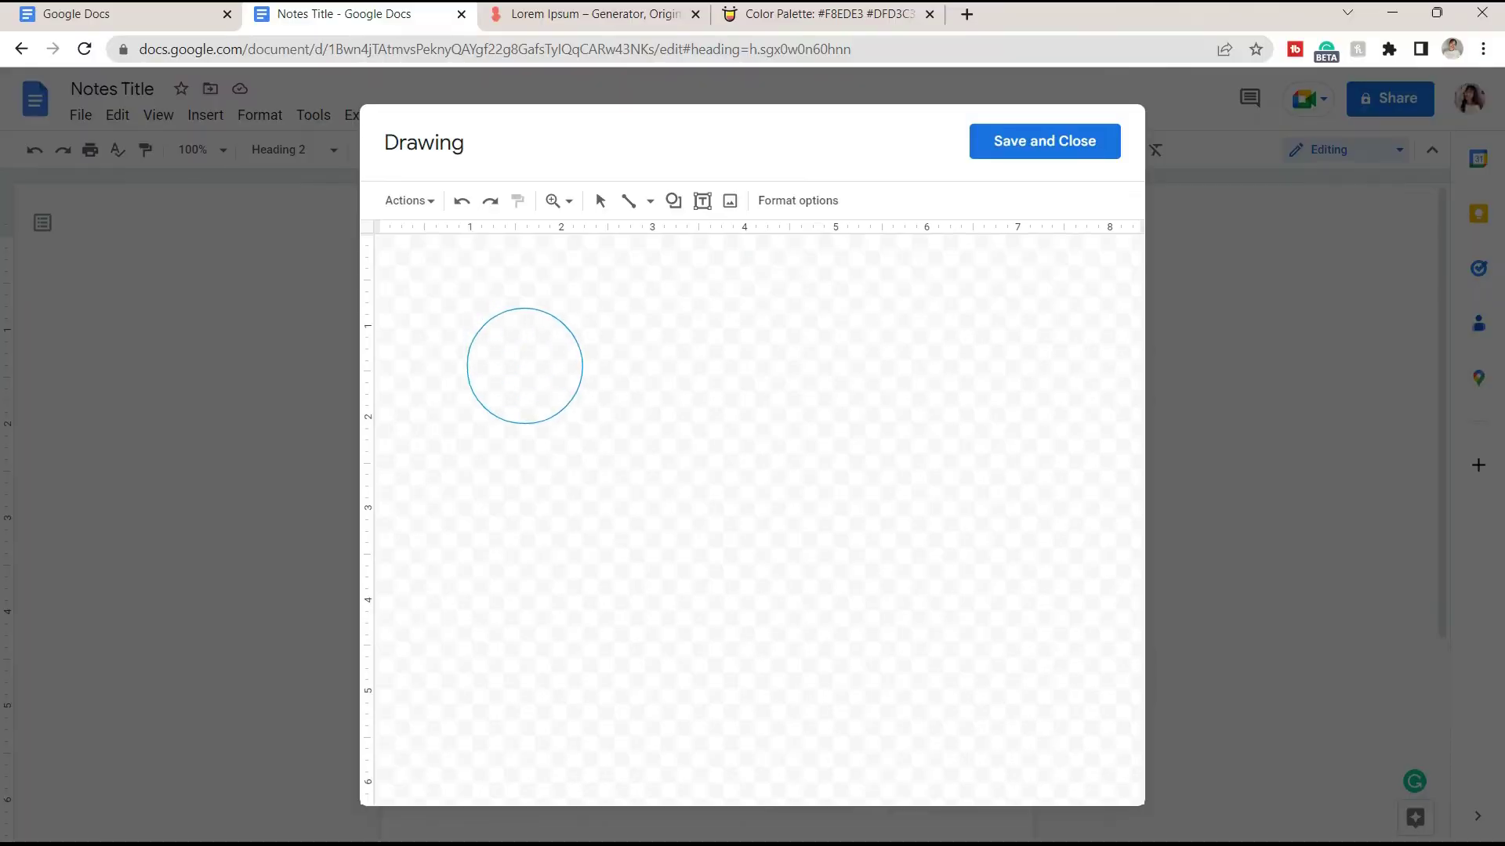
left_click_drag(524, 365, 544, 363)
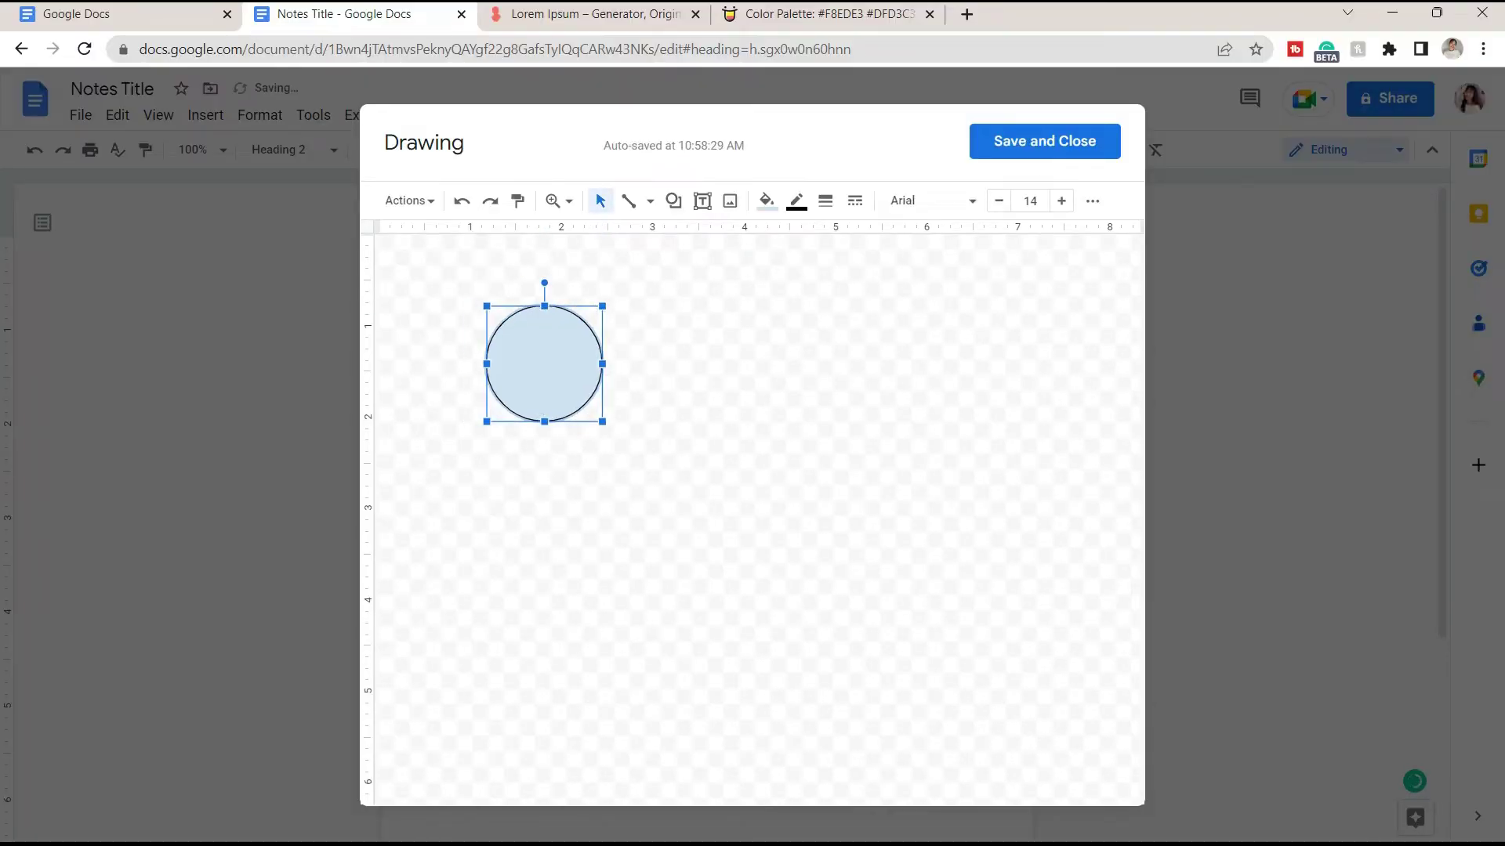
Step: Copy #DFD3C3 from the Color Hunt palette and apply it as the circle's custom fill color
left_click(829, 14)
left_click(539, 445)
left_click(767, 201)
left_click(774, 296)
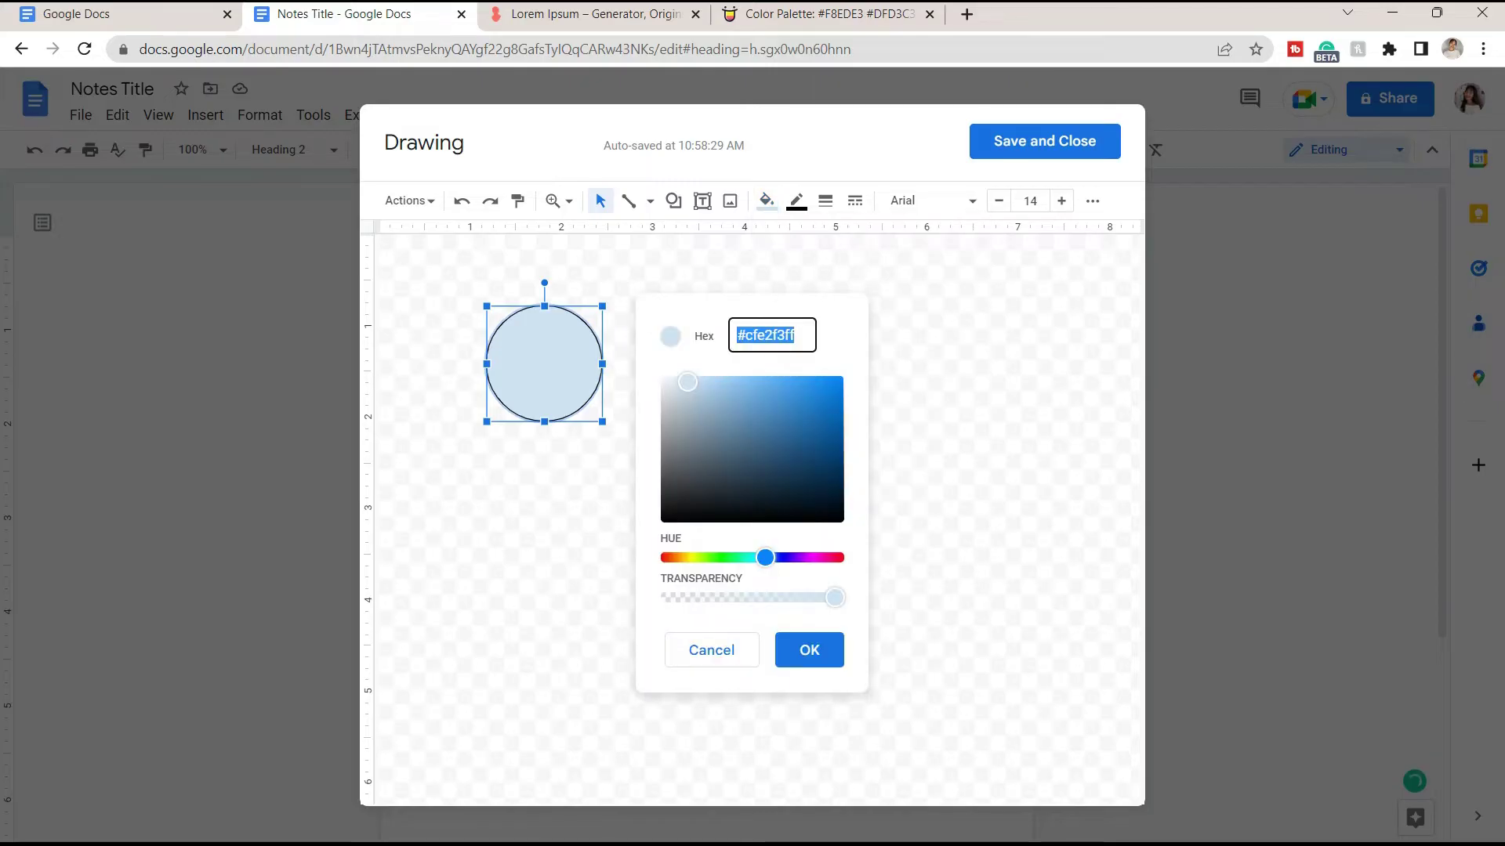
type("DFD3C3")
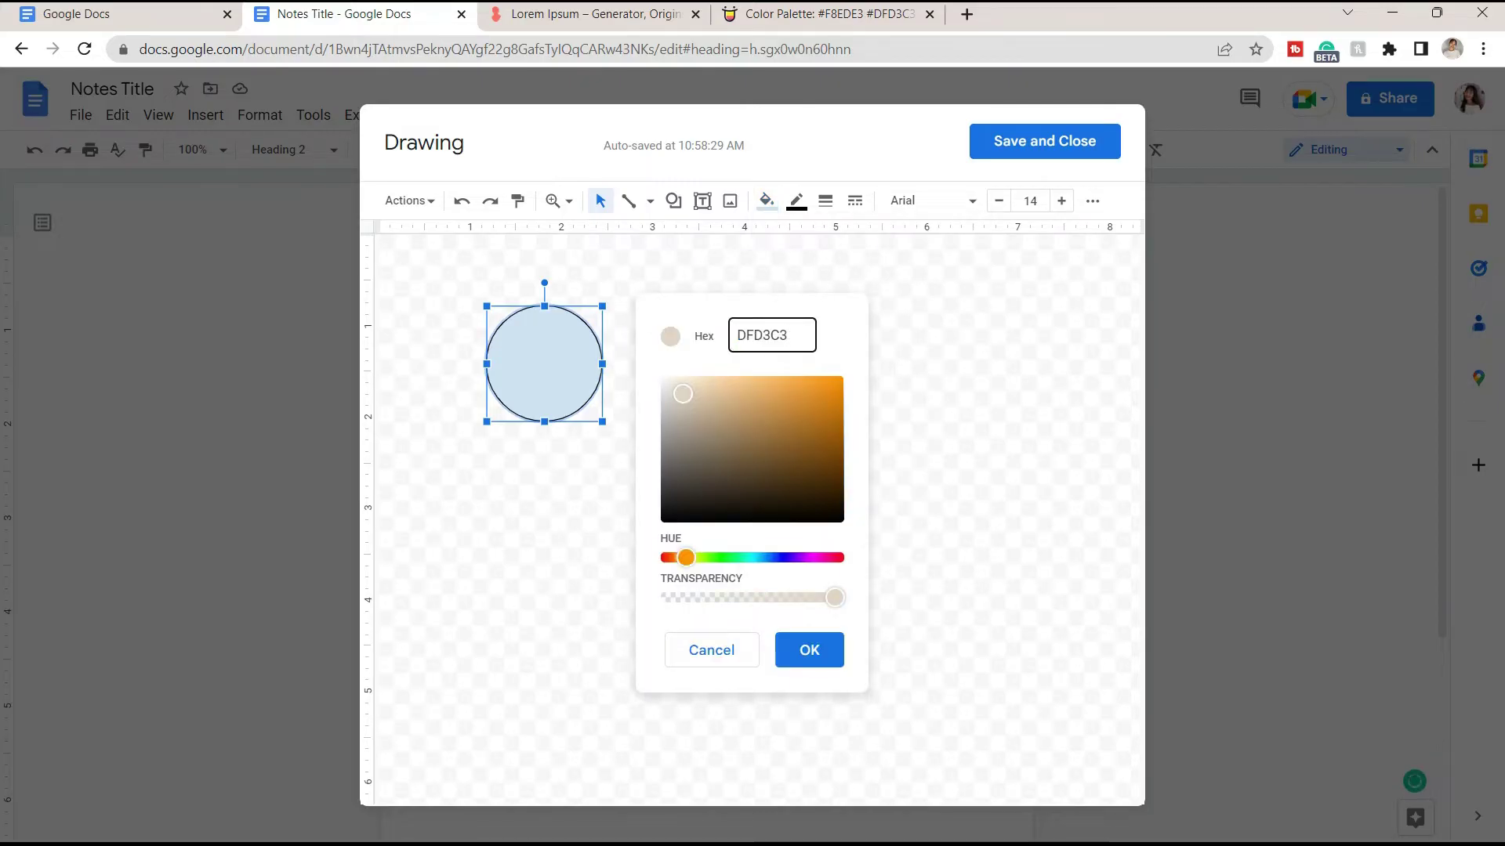
left_click(810, 650)
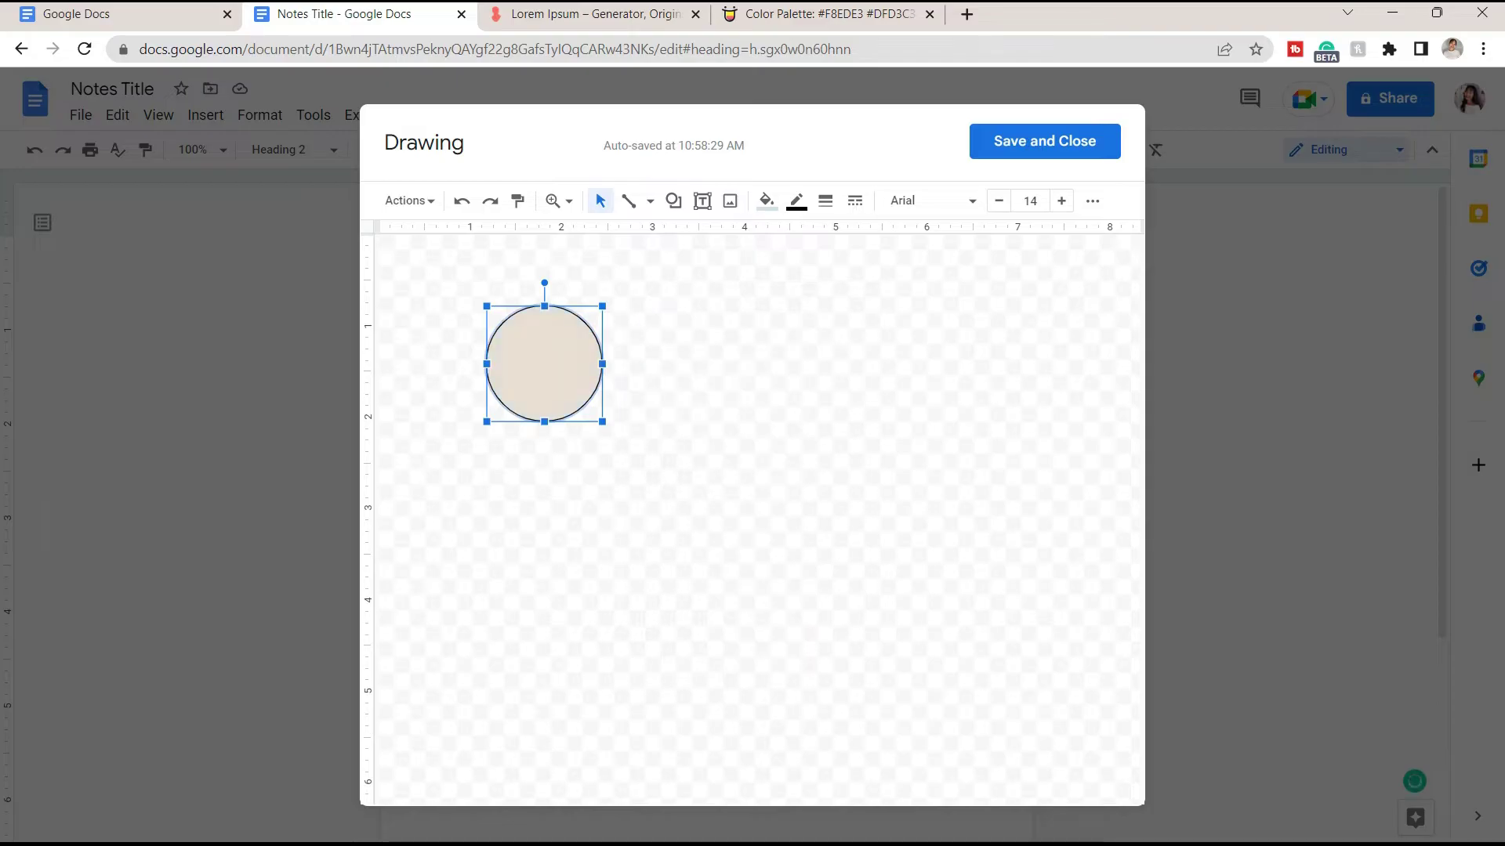
Step: Make the circle's border transparent and deselect it
left_click(796, 201)
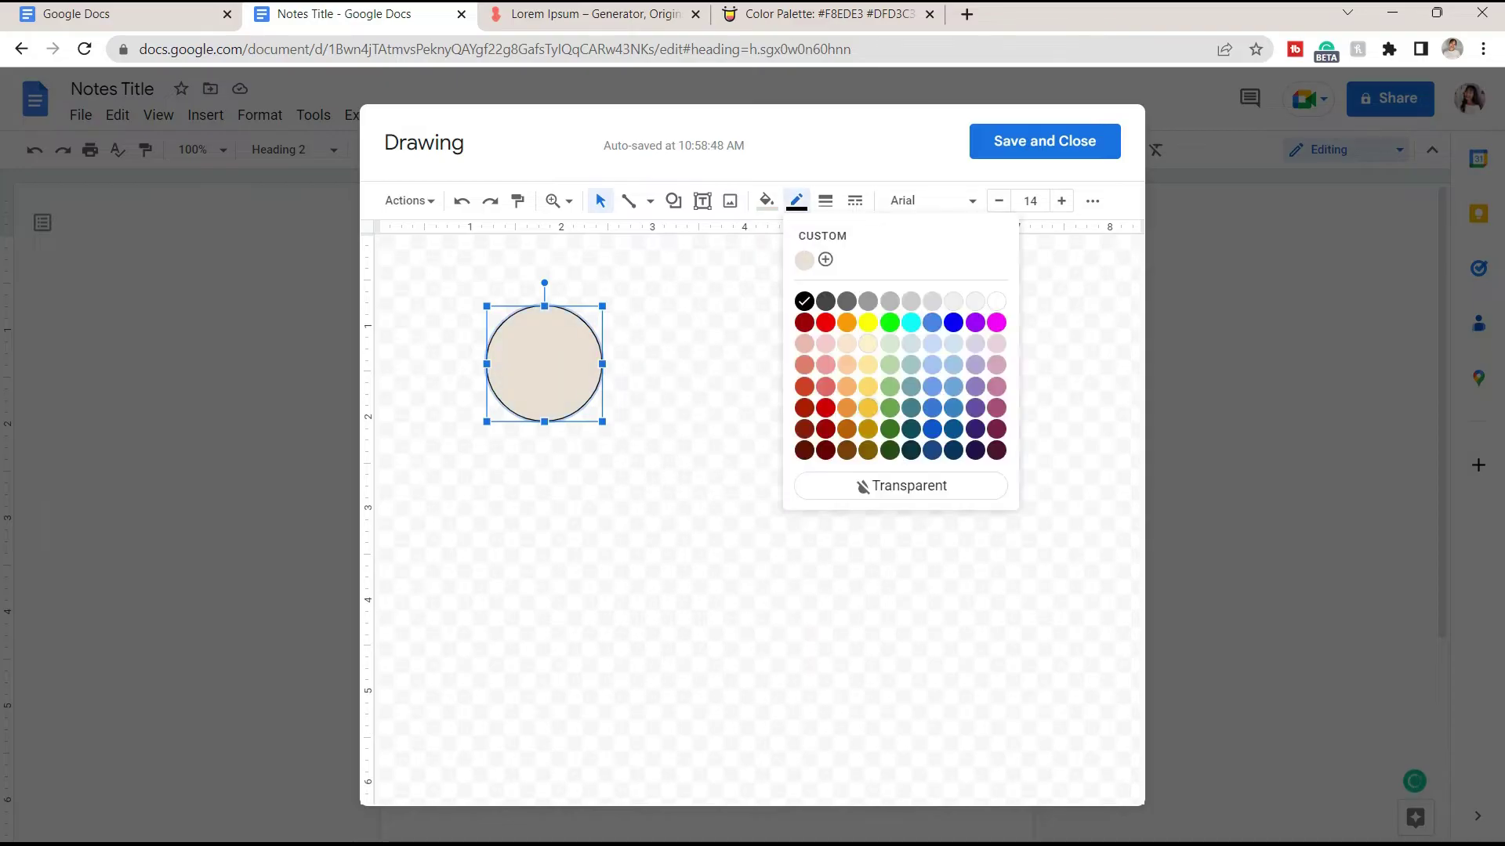
left_click(901, 486)
key("Escape")
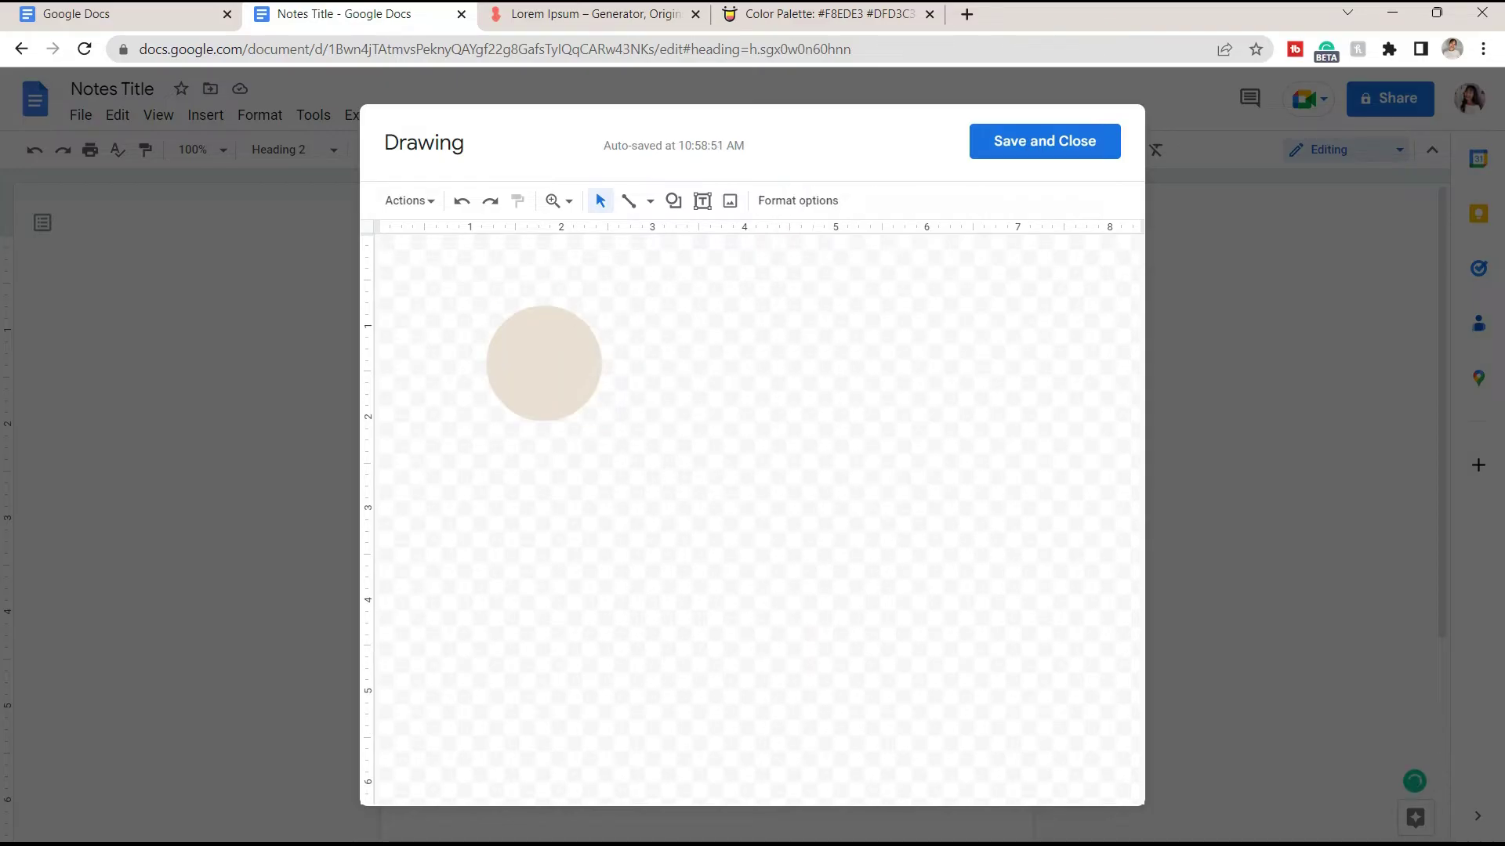
Step: Stretch the circle slightly downward into an oval about 1.2 by 1.4 inches
left_click(543, 364)
left_click_drag(544, 422, 543, 433)
key("Escape")
left_click(543, 373)
key("Escape")
Step: Duplicate the oval and place the copy level with it on its right, leaving a gap of about half an inch
left_click(543, 369)
key("ctrl+d")
left_click_drag(557, 382, 702, 370)
key("Escape")
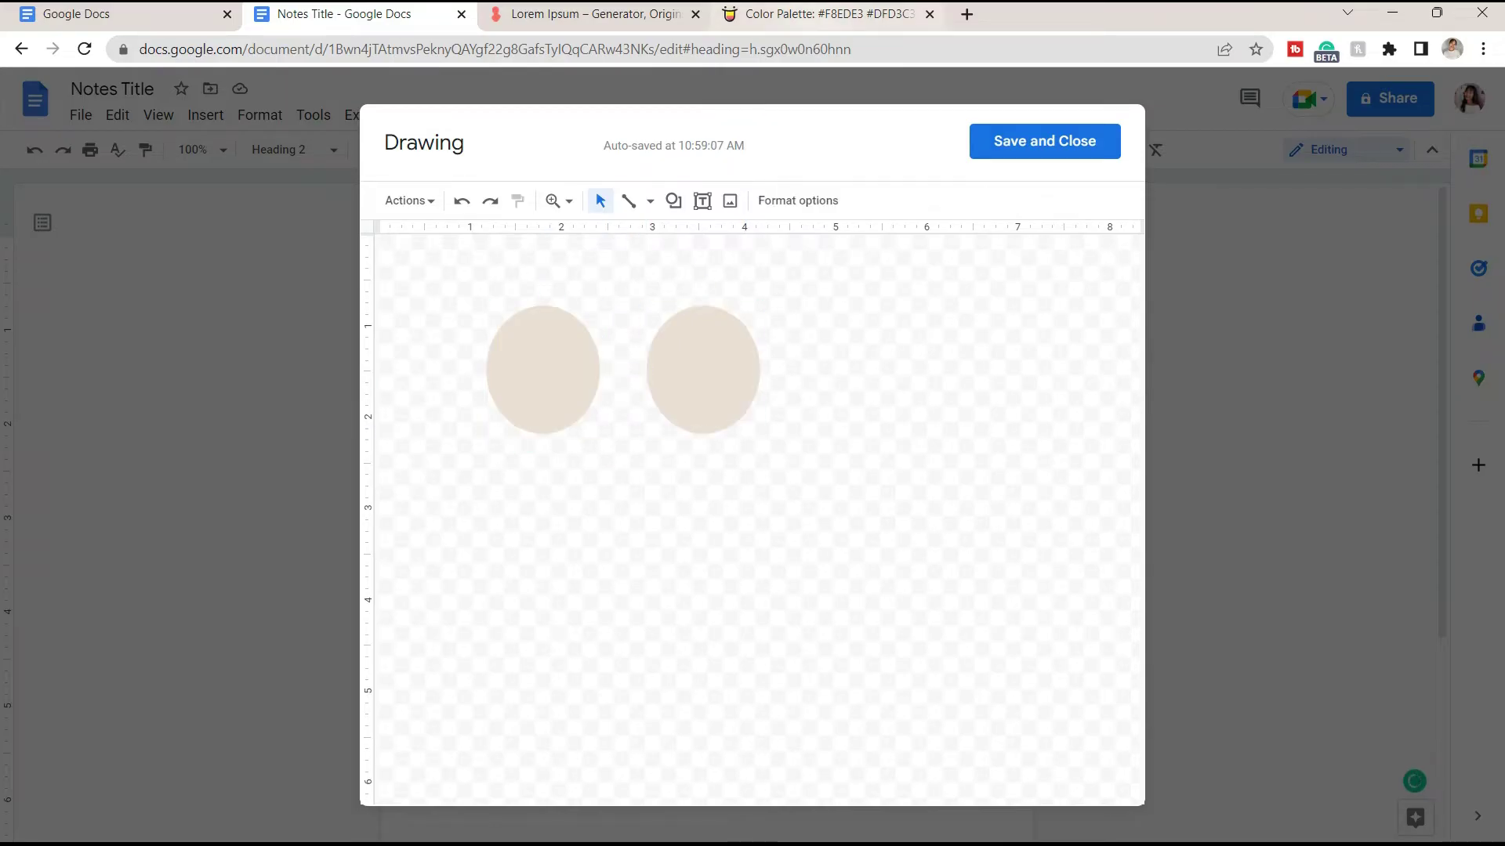
Step: Copy #F8EDE3 from the Color Hunt palette and apply it as the second oval's custom fill color
left_click(828, 14)
left_click(536, 332)
left_click_drag(357, 15, 510, 16)
left_click(703, 369)
left_click(766, 200)
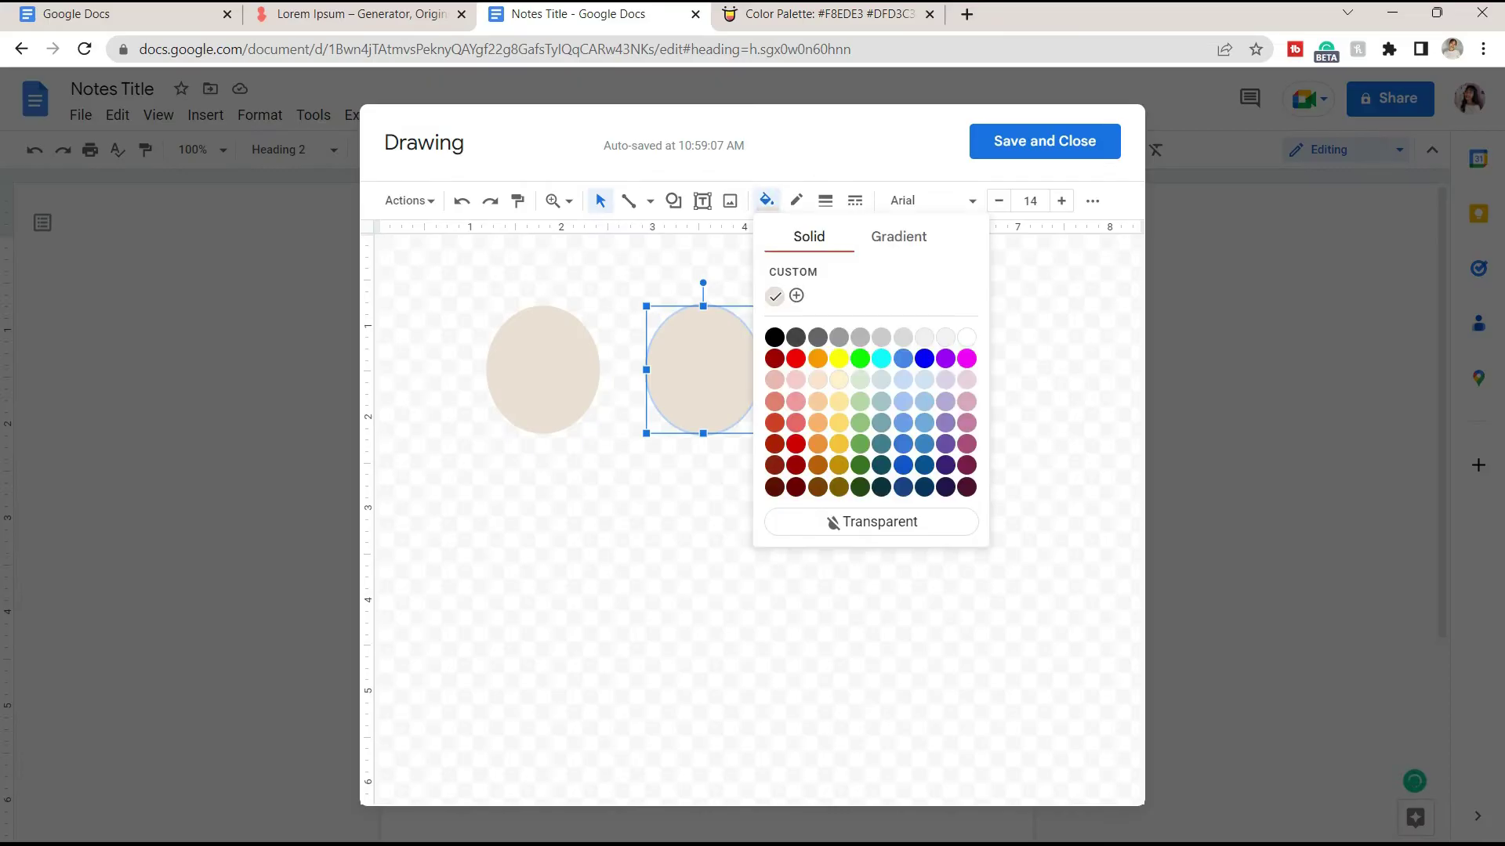
left_click(796, 296)
key("ctrl+v")
left_click(809, 650)
key("Escape")
Step: Duplicate both ovals together and place the copies to their right, forming an evenly spaced row of four
left_click(543, 369)
left_click(703, 369, "shift")
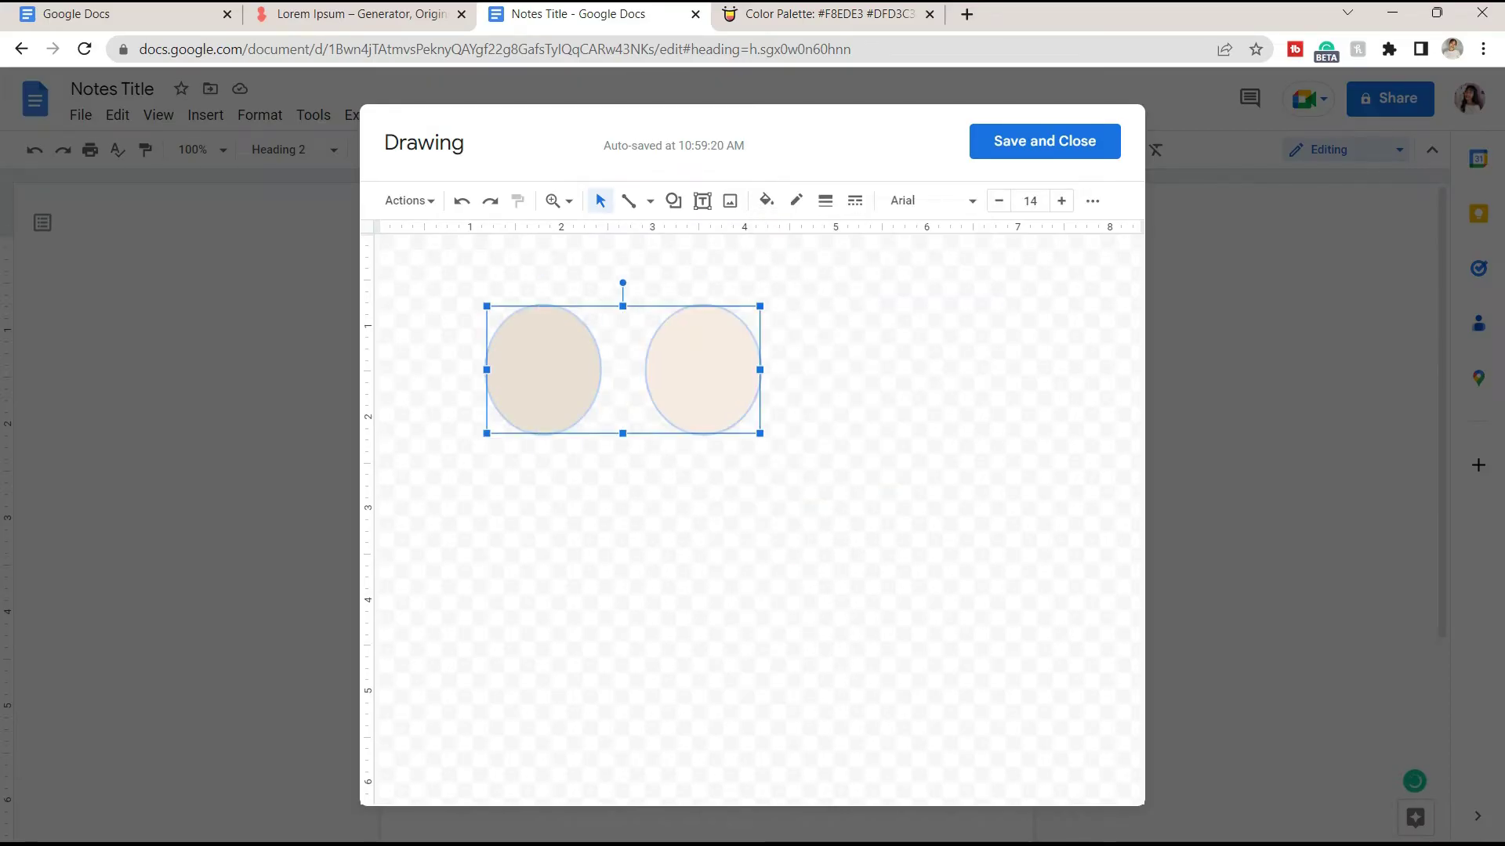
key("ctrl+d")
left_click_drag(719, 383, 1025, 369)
key("Escape")
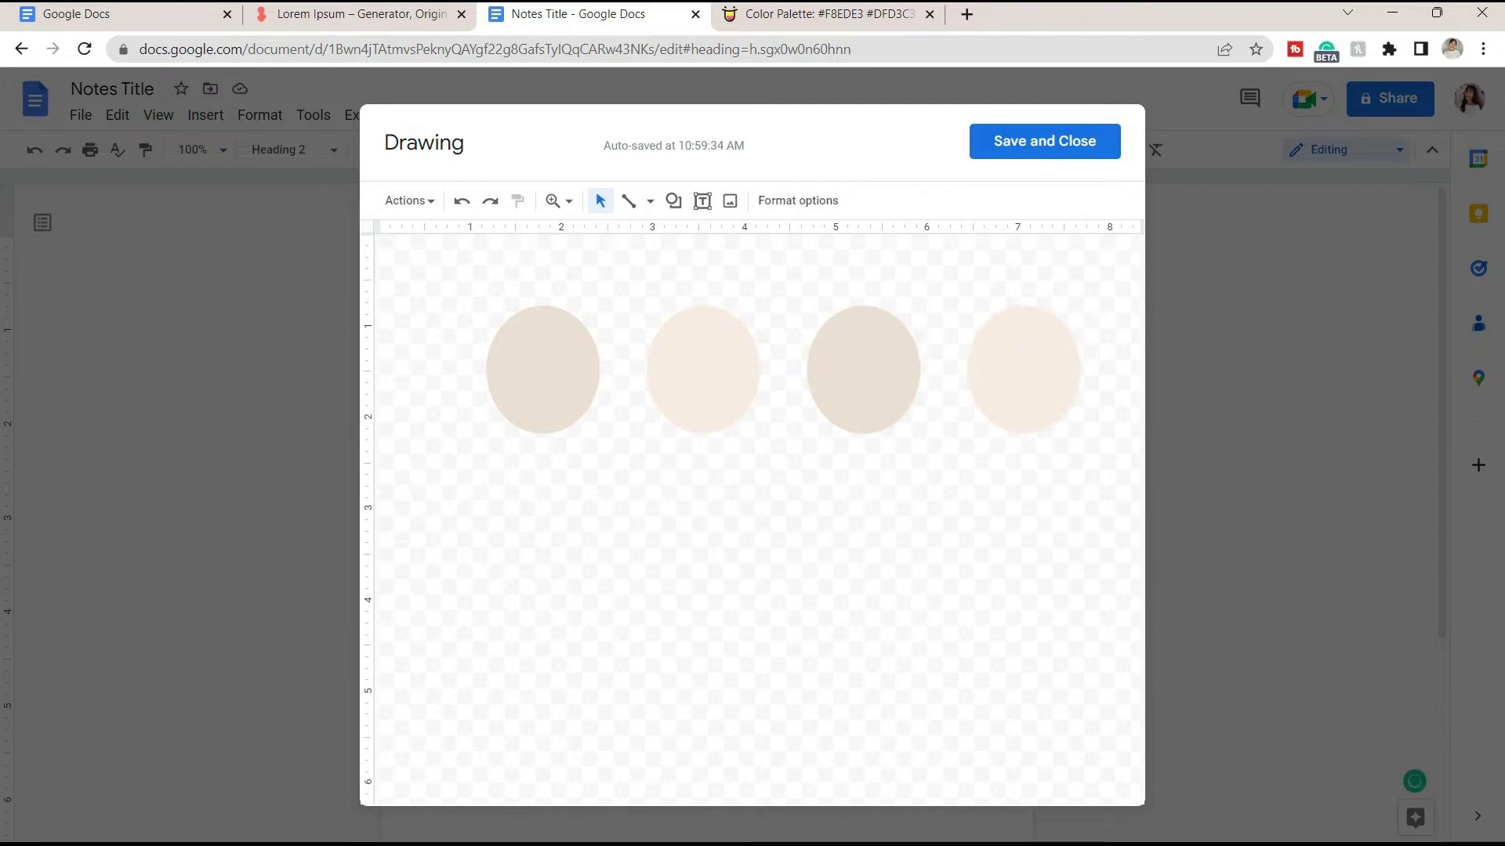
Step: Duplicate the first oval, shrink the copy to a circle about 1.1 inches wide, and center it between the third and fourth ovals
left_click(543, 369)
key("ctrl+d")
left_click_drag(559, 384, 631, 423)
left_click_drag(688, 488, 680, 457)
key("Escape")
mouse_move(627, 409)
left_mouse_down()
mouse_move(633, 370)
mouse_move(618, 370)
mouse_move(949, 369)
left_mouse_up()
Step: Copy #D0B8A8 from the Color Hunt palette and apply it as the small circle's custom fill color
left_click(829, 14)
left_click(619, 14)
left_click(766, 202)
left_click(816, 296)
type("#D0B8A8")
left_click(809, 650)
Step: Duplicate the small circle twice so that one copy covers each of the remaining gaps between the ovals
key("ctrl+d")
key("ctrl+d")
key("Escape")
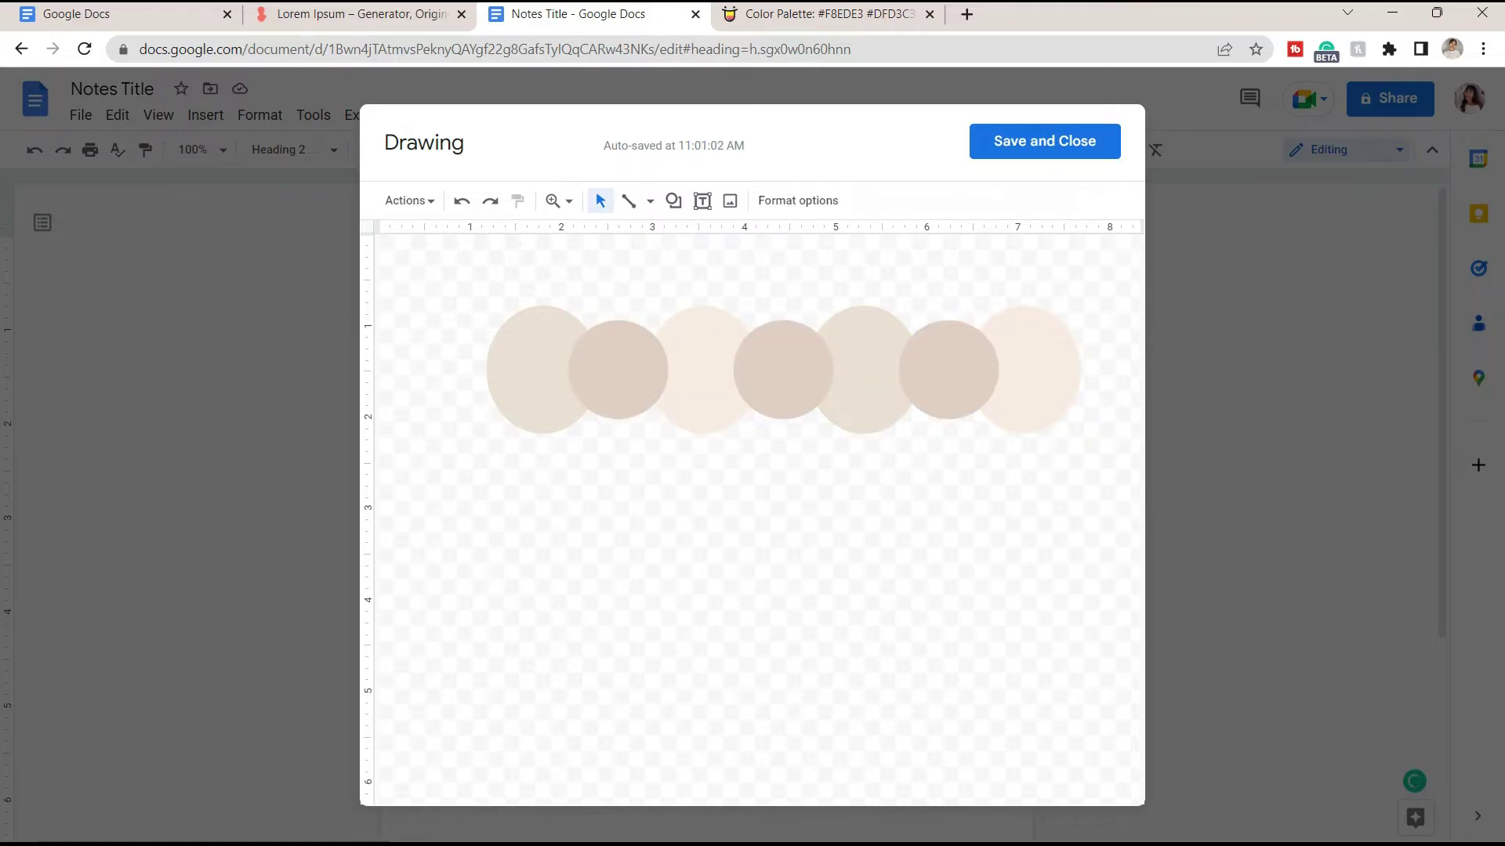
Step: Group all seven shapes and move the group slightly left and up
left_click_drag(1088, 503, 375, 278)
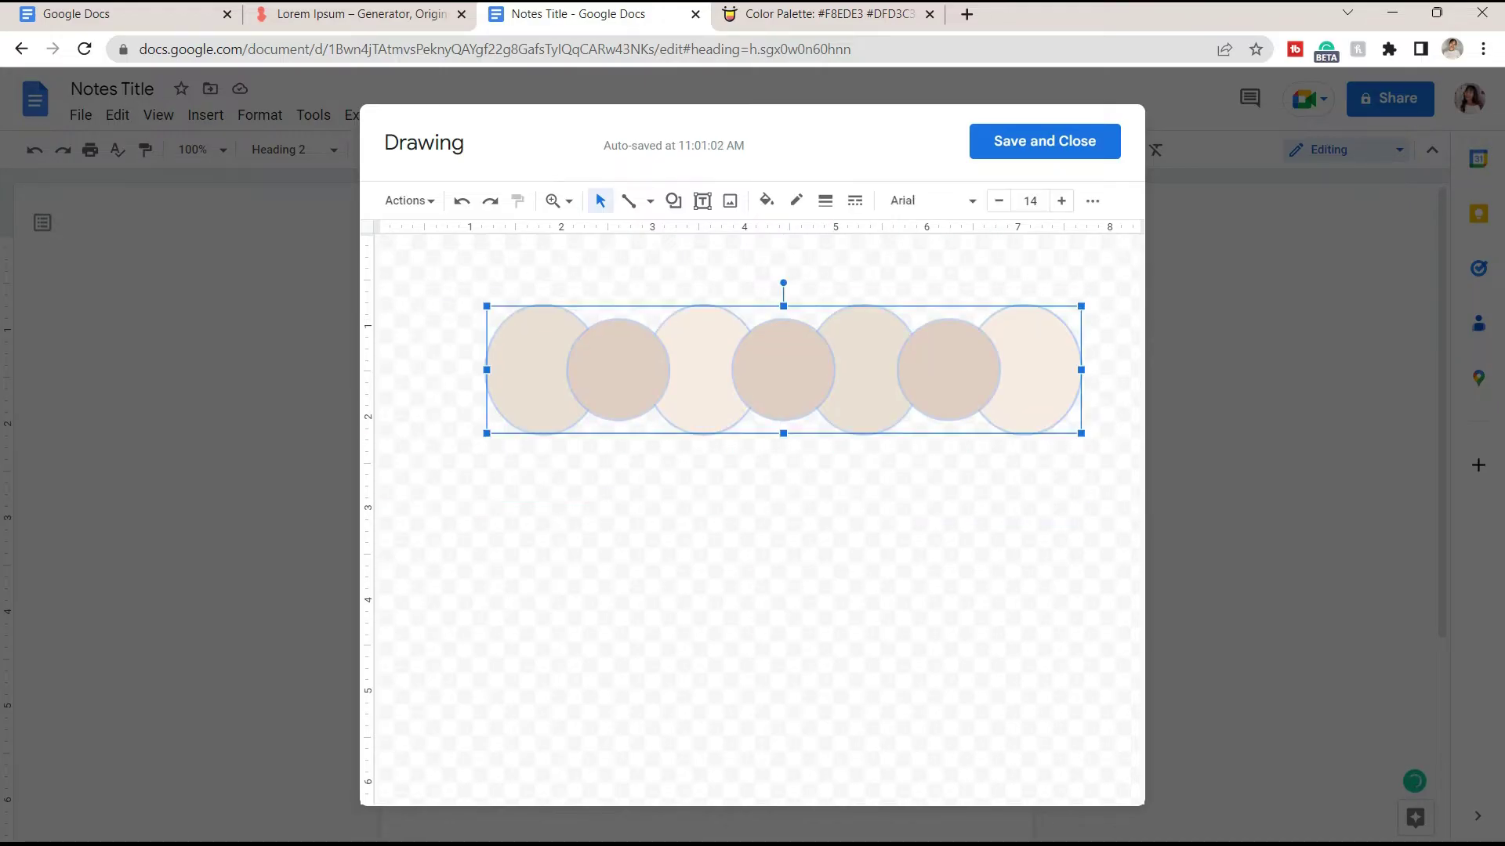
right_click(672, 303)
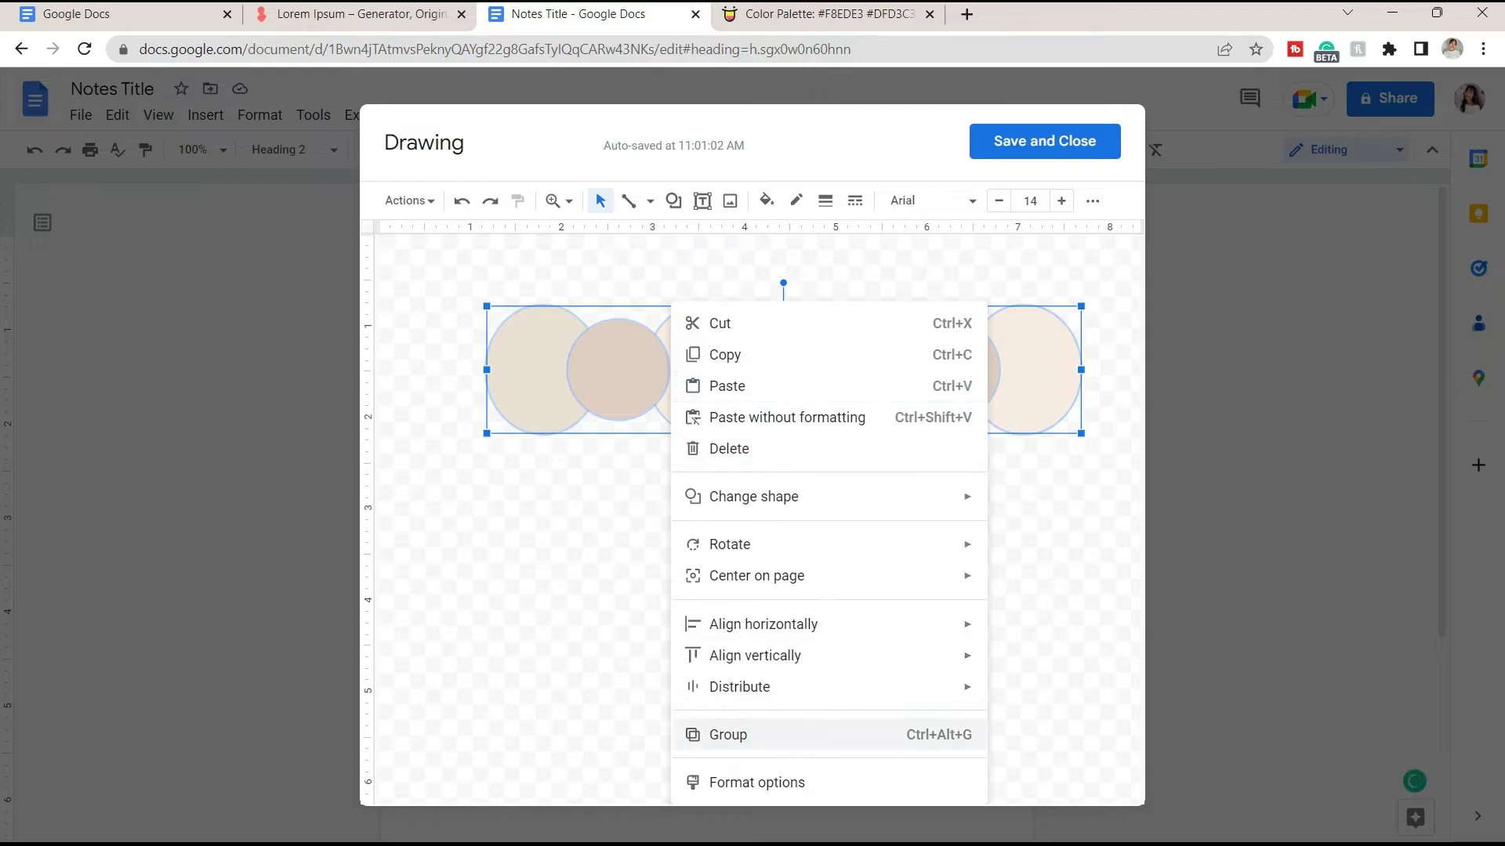
left_click(728, 734)
mouse_move(784, 370)
left_mouse_down()
mouse_move(821, 426)
mouse_move(733, 446)
mouse_move(740, 456)
mouse_move(764, 366)
left_mouse_up()
Step: Add a text box across the circles containing TITLE and set its font to Vidaloka
left_click(702, 200)
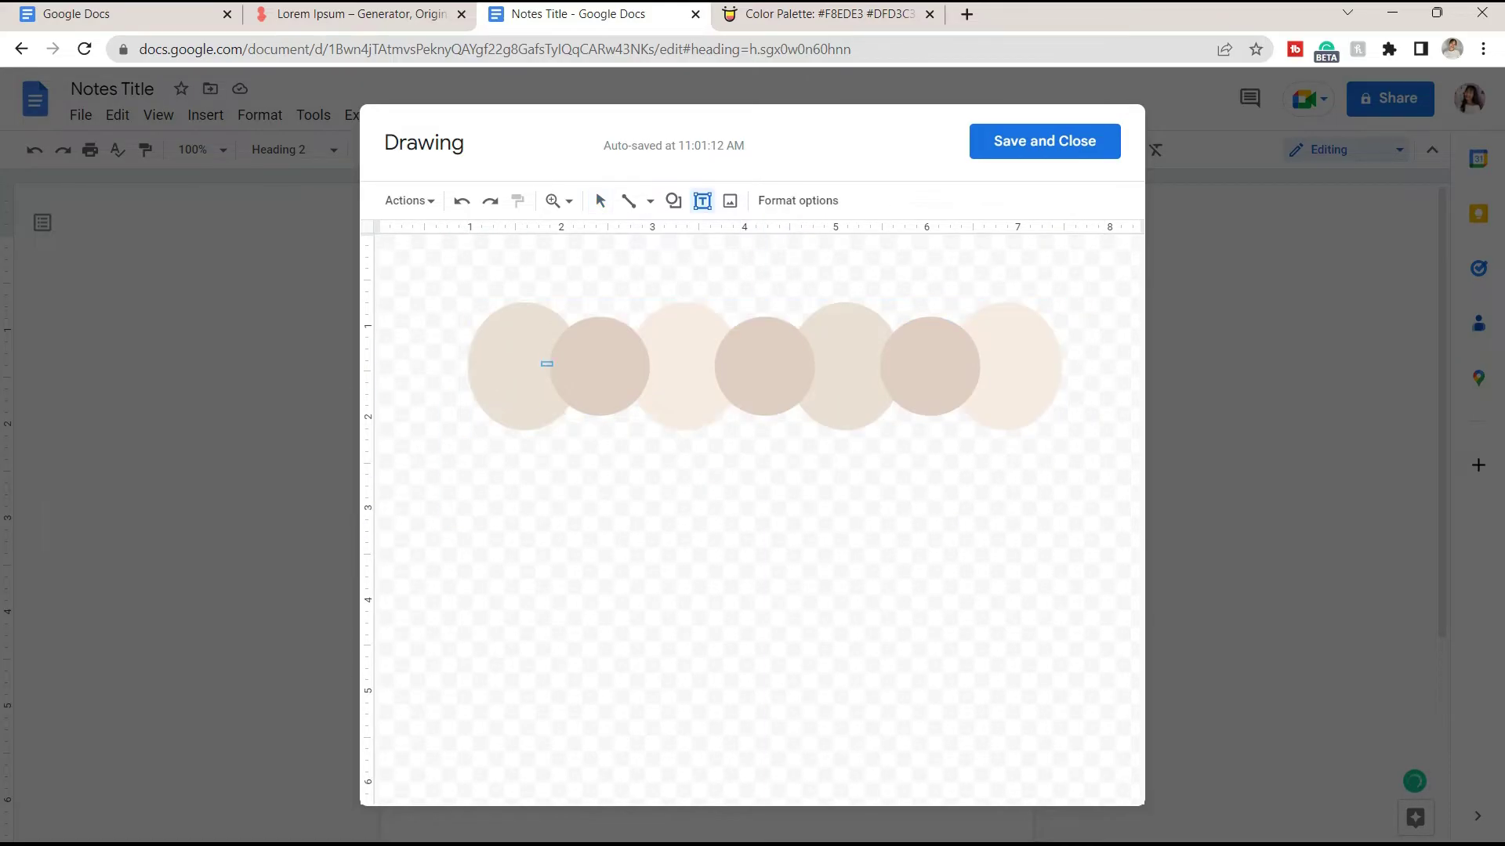
left_click_drag(540, 361, 1030, 456)
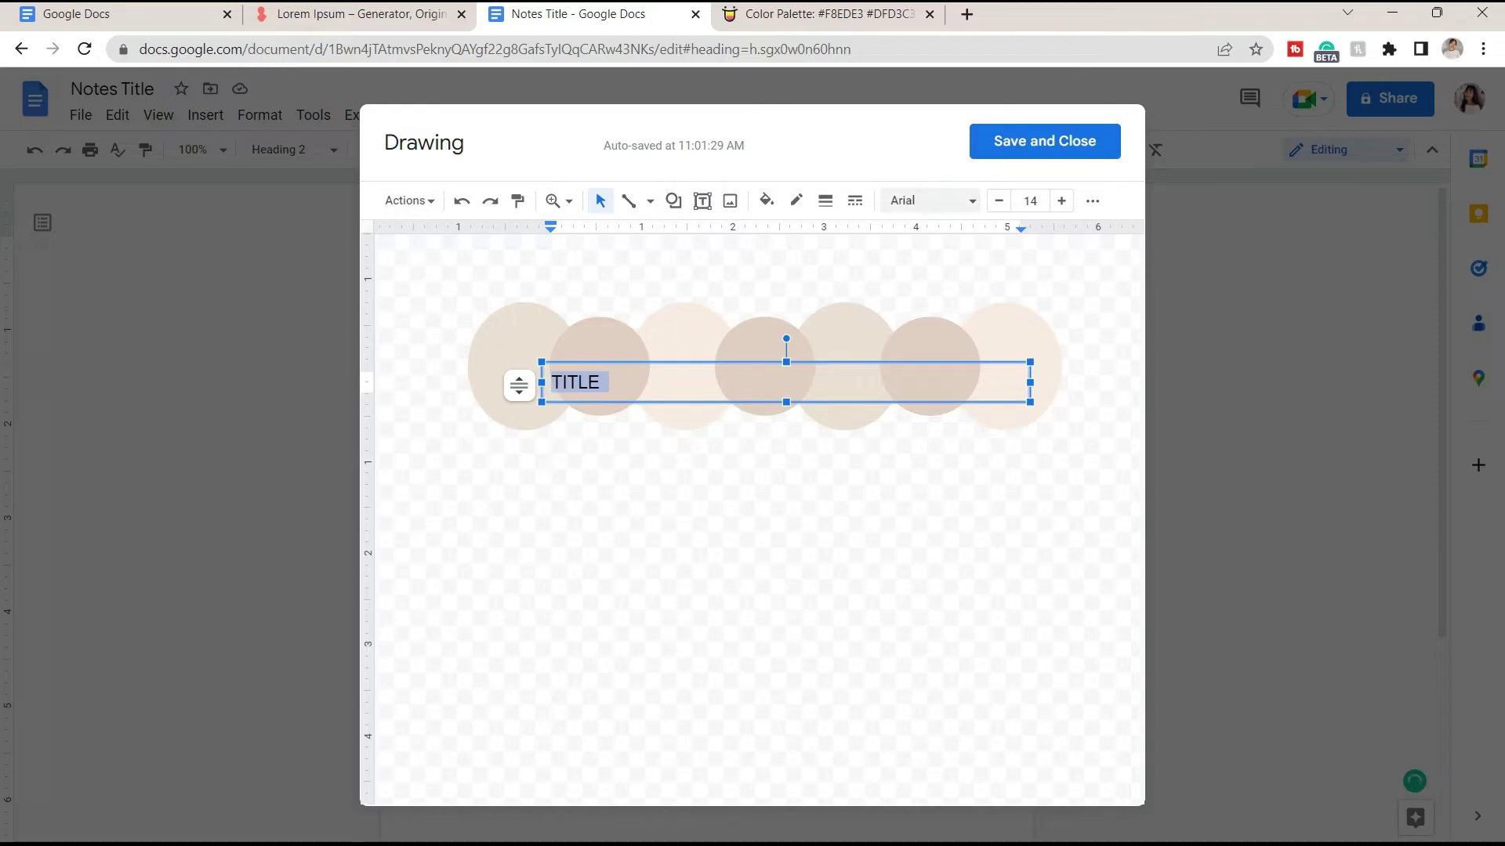
left_click(932, 201)
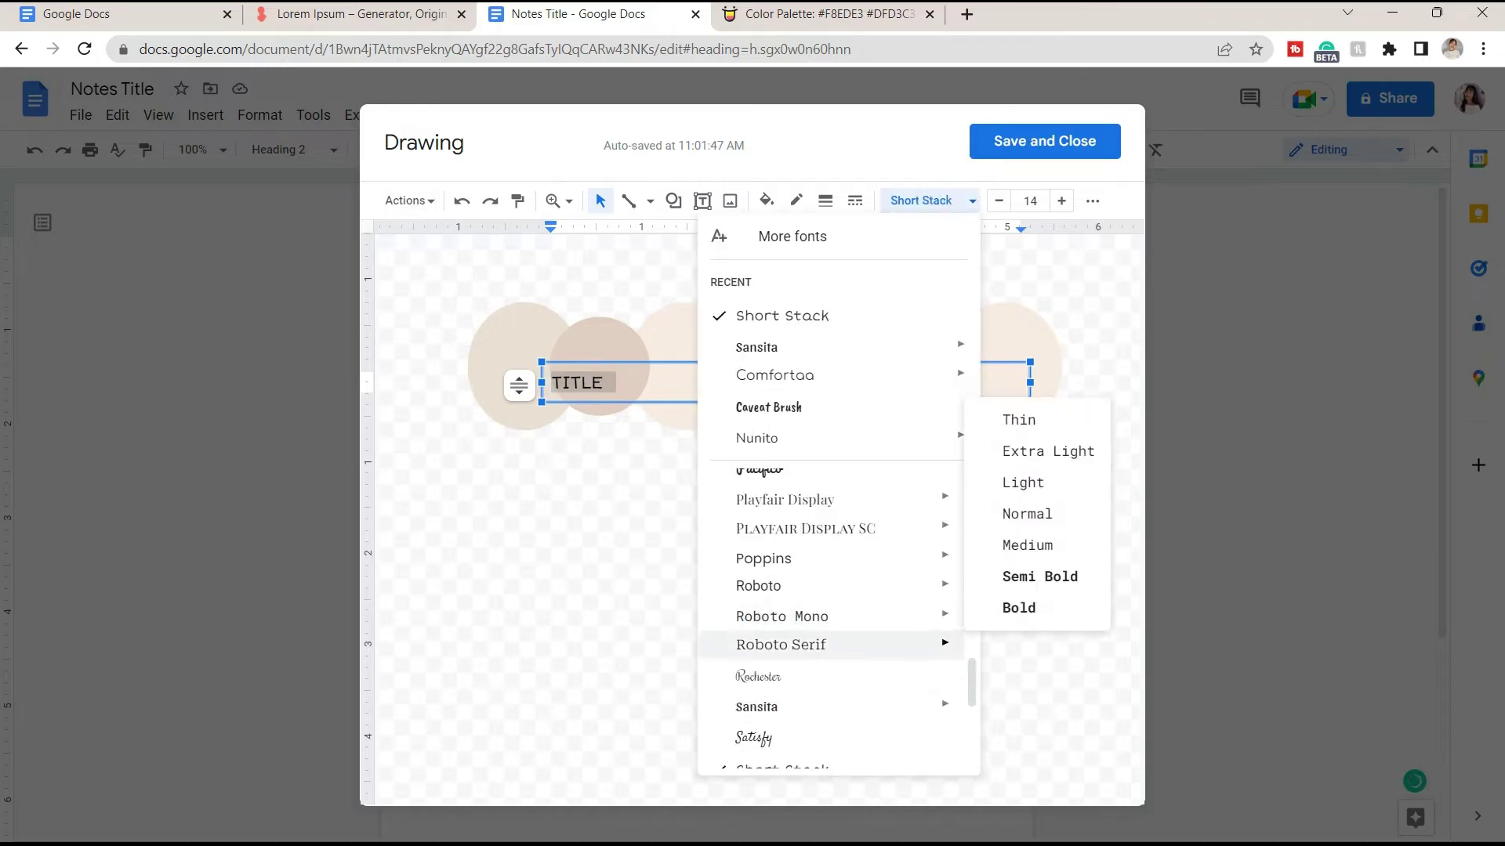
mouse_move(783, 707)
scroll(831, 713, "down", 4)
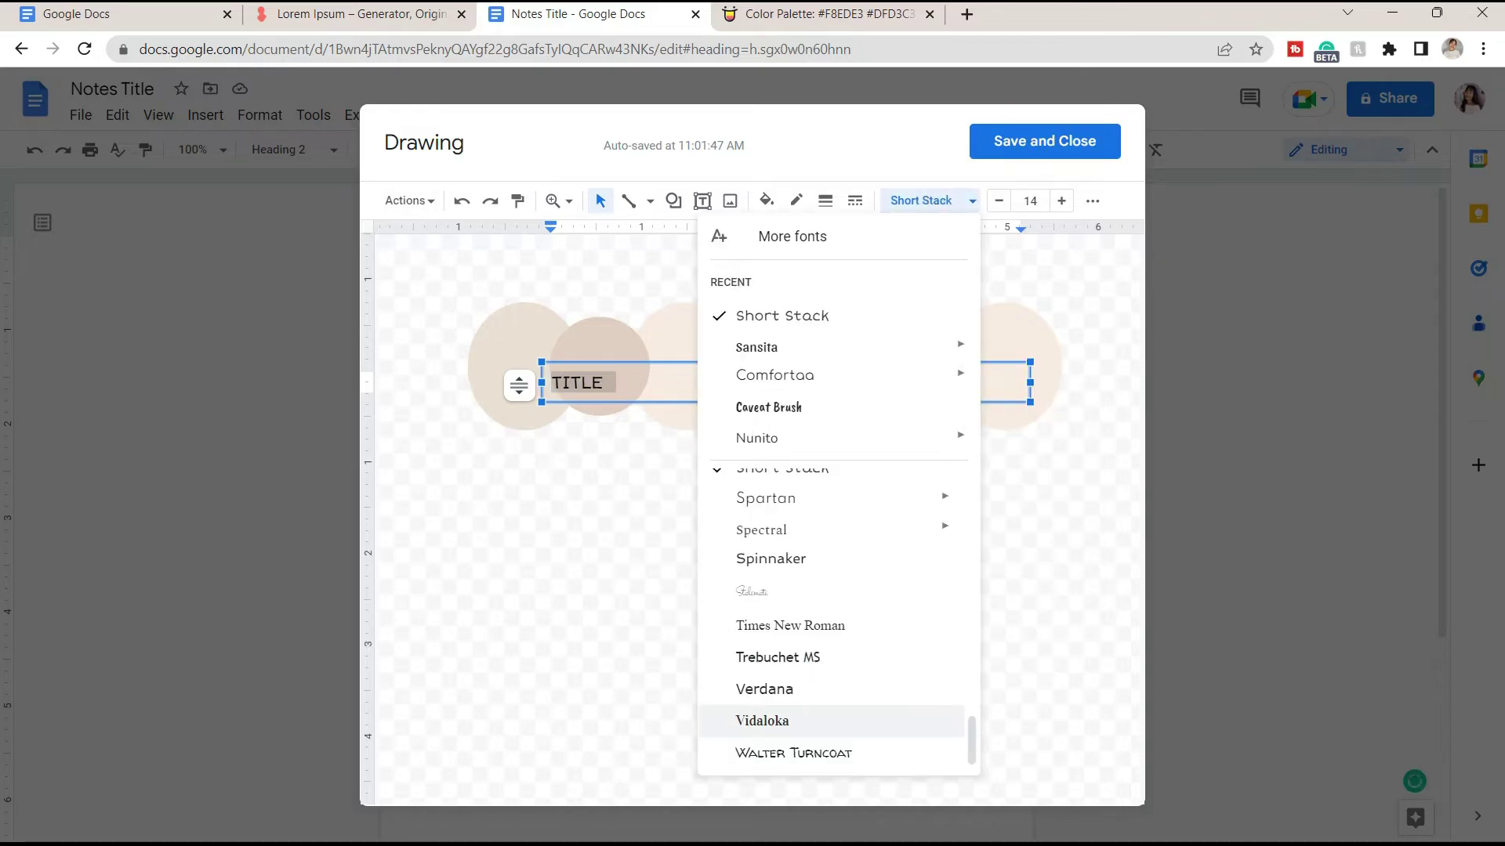
left_click(762, 720)
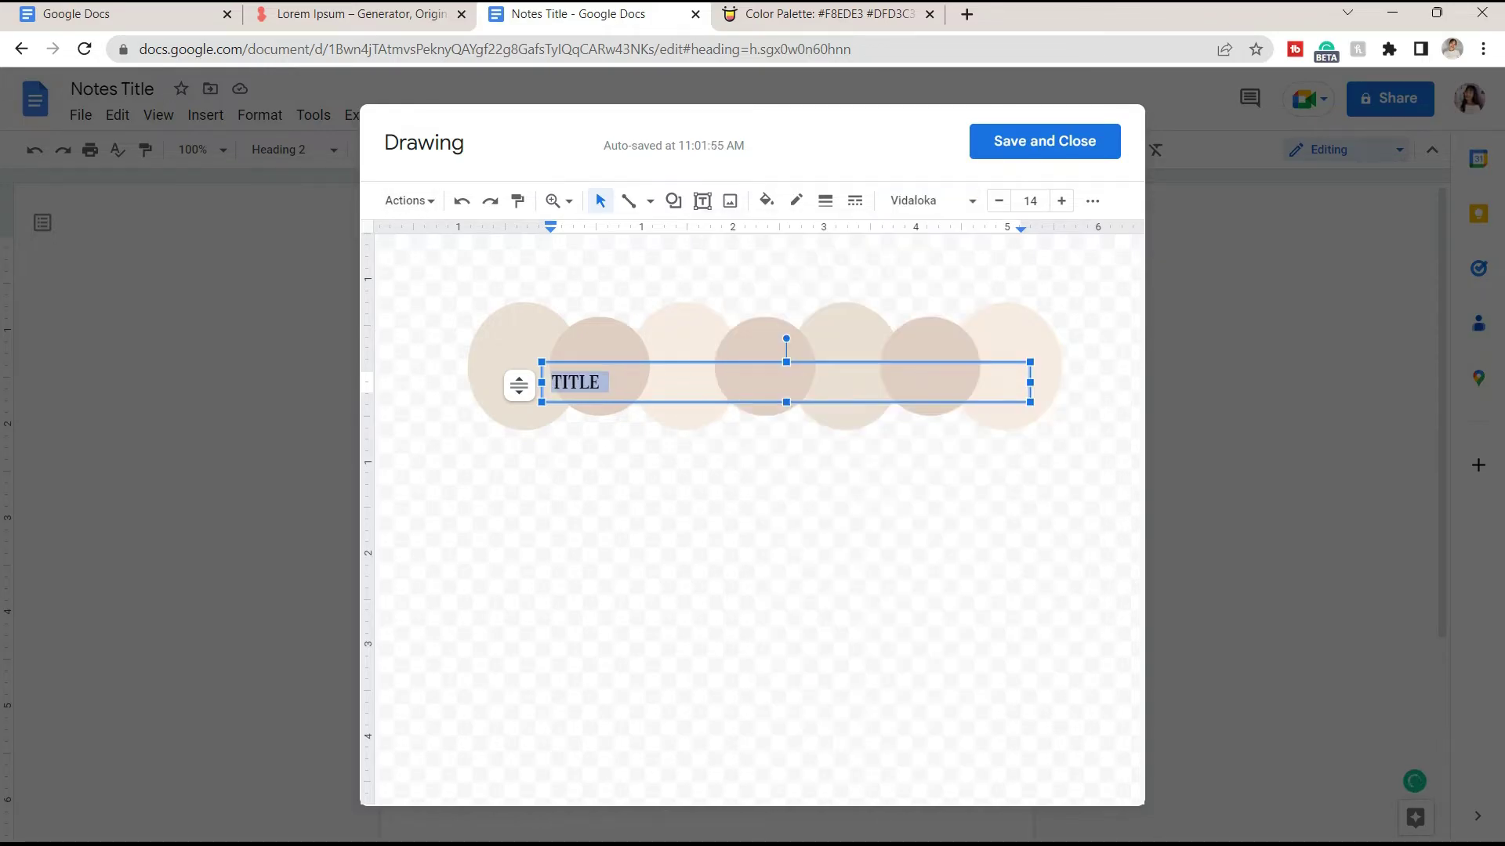
Step: Enlarge the title text to font size 41 and fit its text box centered over the middle circle
left_click(1029, 201)
left_click(1030, 570)
left_click_drag(1030, 383, 724, 407)
left_click(795, 379)
left_click(659, 501)
double_click(759, 366)
left_click(1061, 201)
Step: Duplicate the title text box, change the copy's text to "Sub-title" and set its font to Sansita
key("ctrl+c")
key("ctrl+v")
double_click(764, 449)
type("Sub-title")
key("ctrl+a")
left_click(932, 201)
left_click(772, 612)
Step: Widen the Sub-title text box to fit on one line and reduce its font size
left_click_drag(851, 479, 905, 478)
left_click(1030, 201)
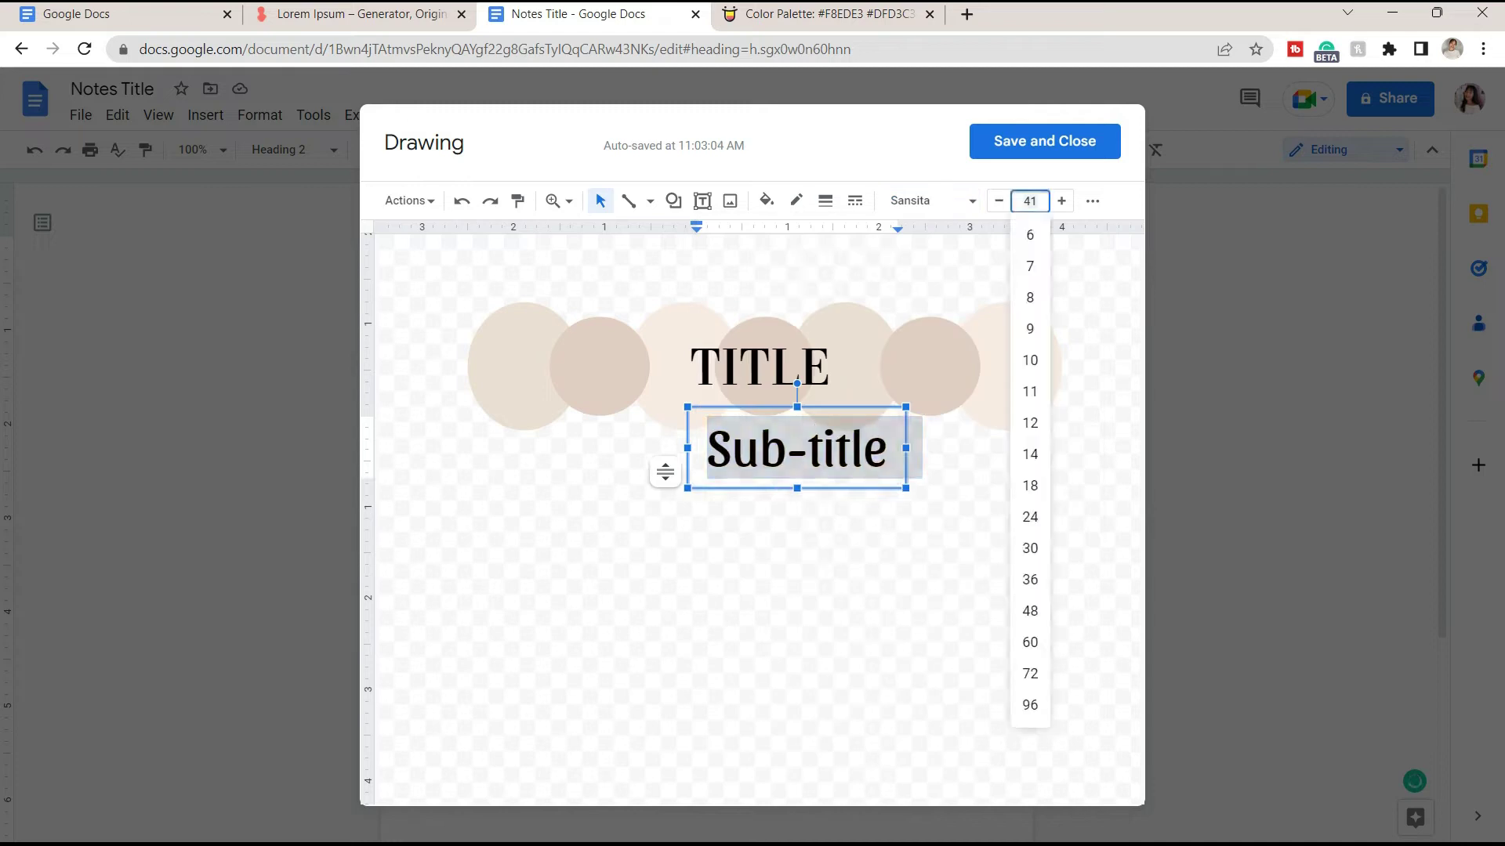
left_click(1029, 517)
left_click(998, 200)
left_click(998, 200)
Step: Center the title and the sub-title just below it over the middle circle, and save and close the drawing
left_click_drag(729, 407, 692, 369)
left_click_drag(724, 327, 725, 316)
left_click(801, 359)
left_click_drag(705, 371, 706, 369)
left_click_drag(725, 317, 731, 316)
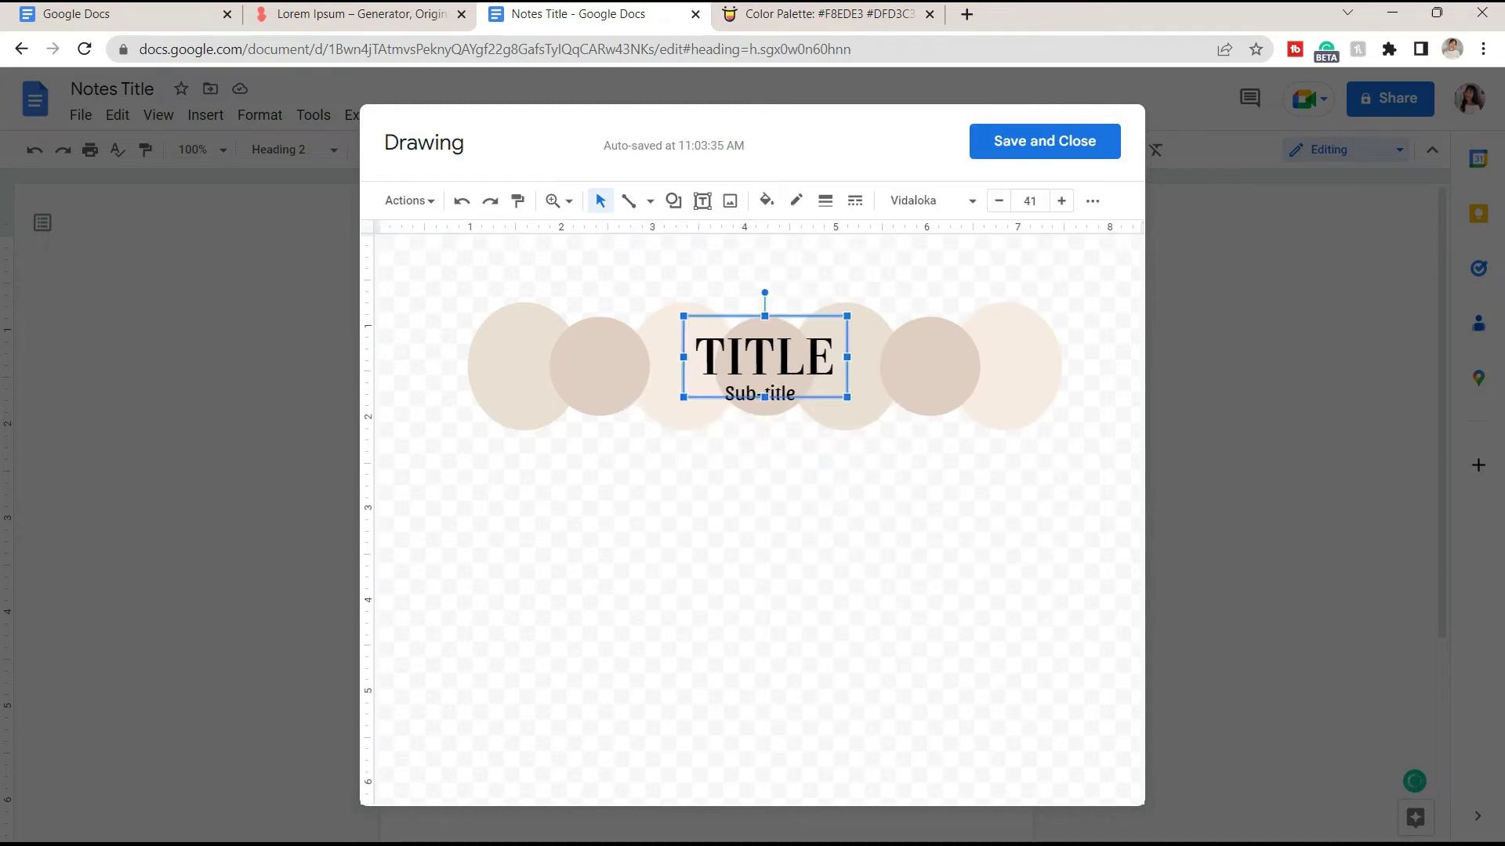
left_click(886, 501)
left_click(1044, 141)
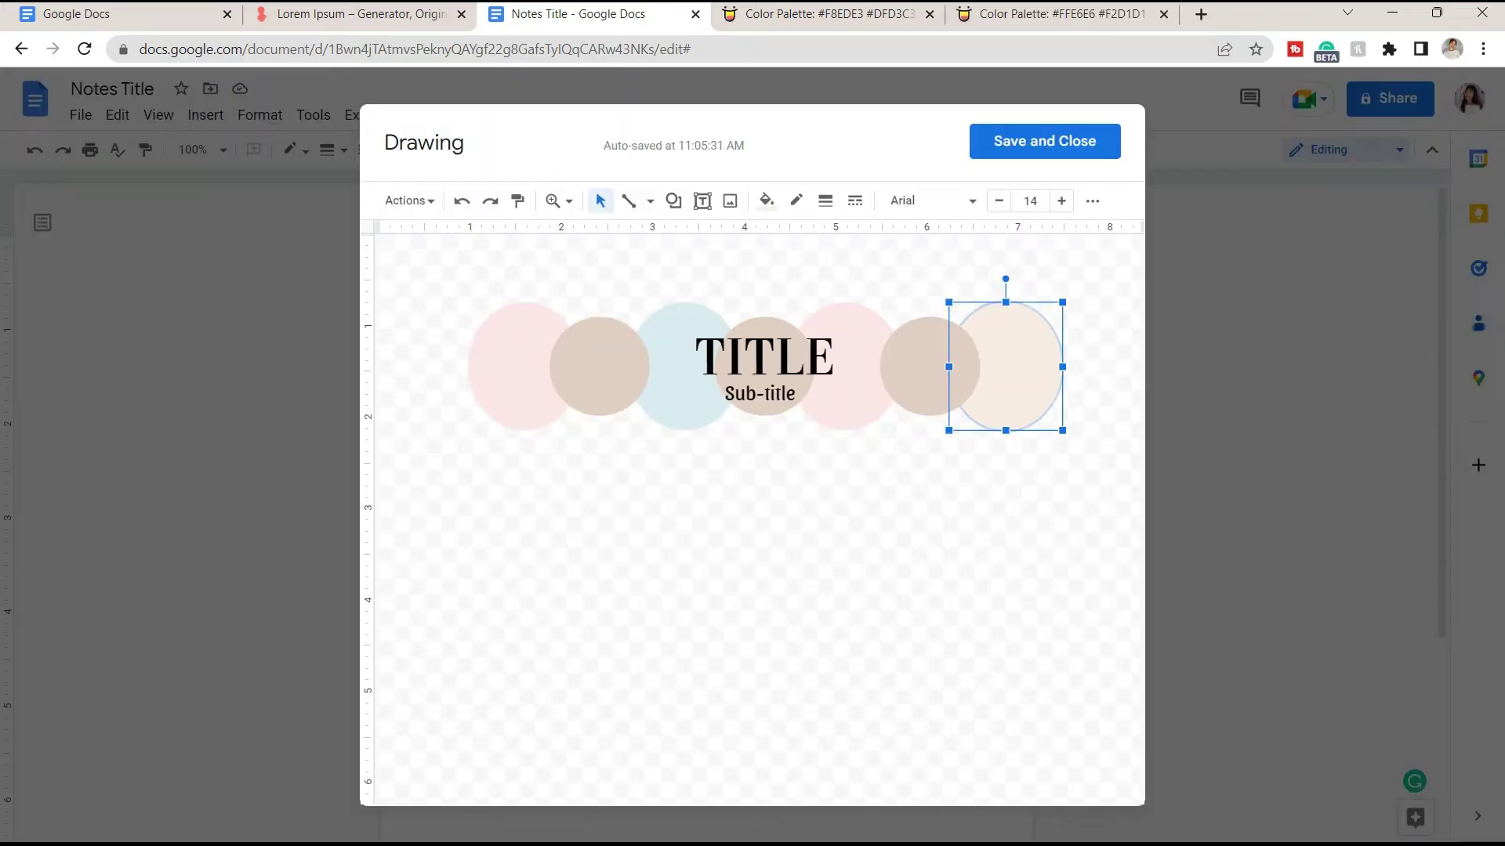
Step: Fill the last large oval in the header drawing with the custom color #DAEAF1
left_click(766, 201)
left_click(882, 295)
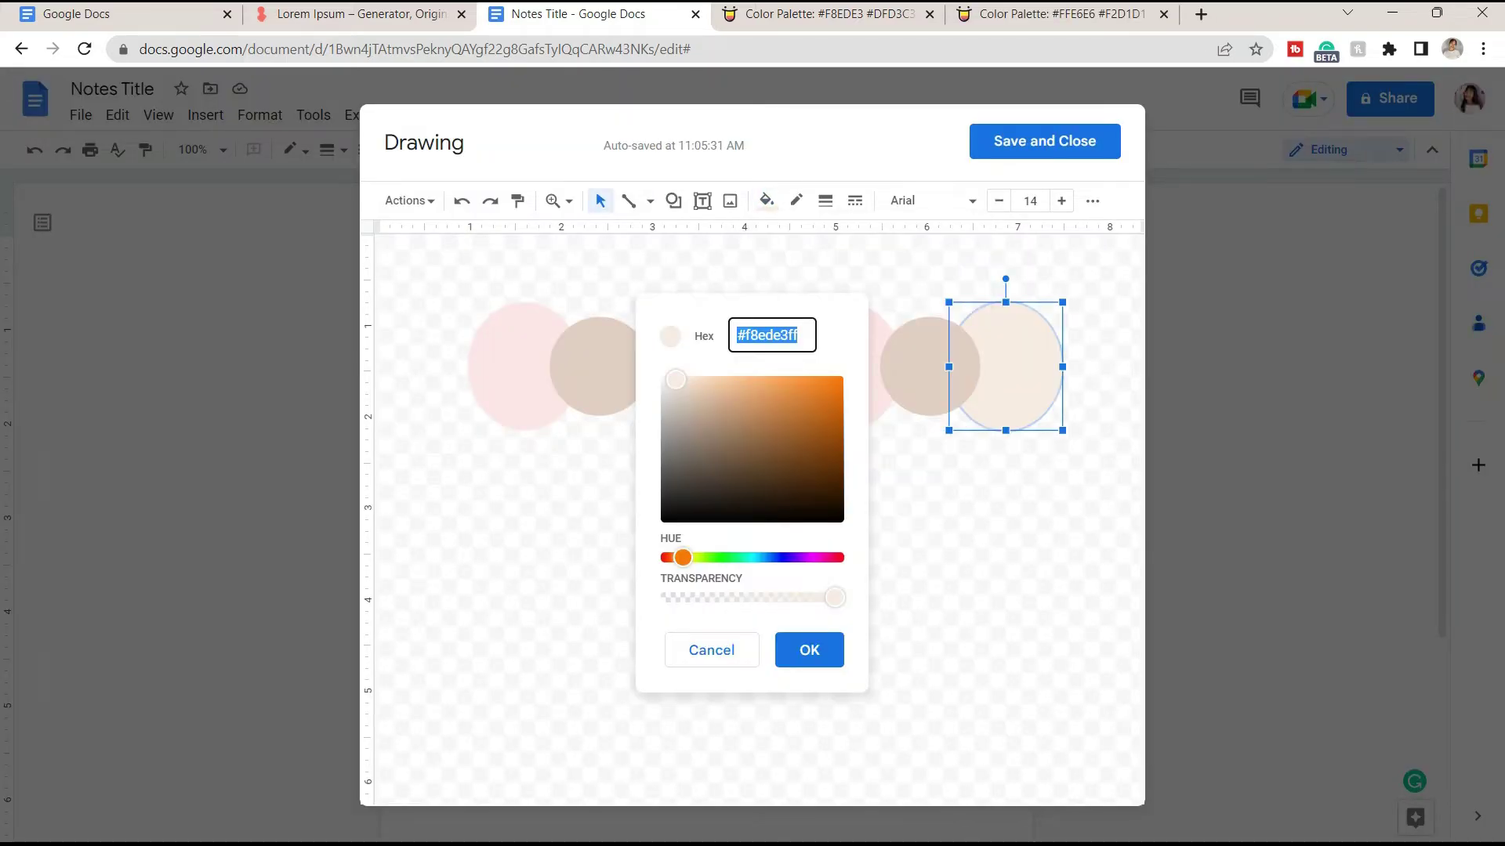
type("DAEAF1")
left_click(810, 650)
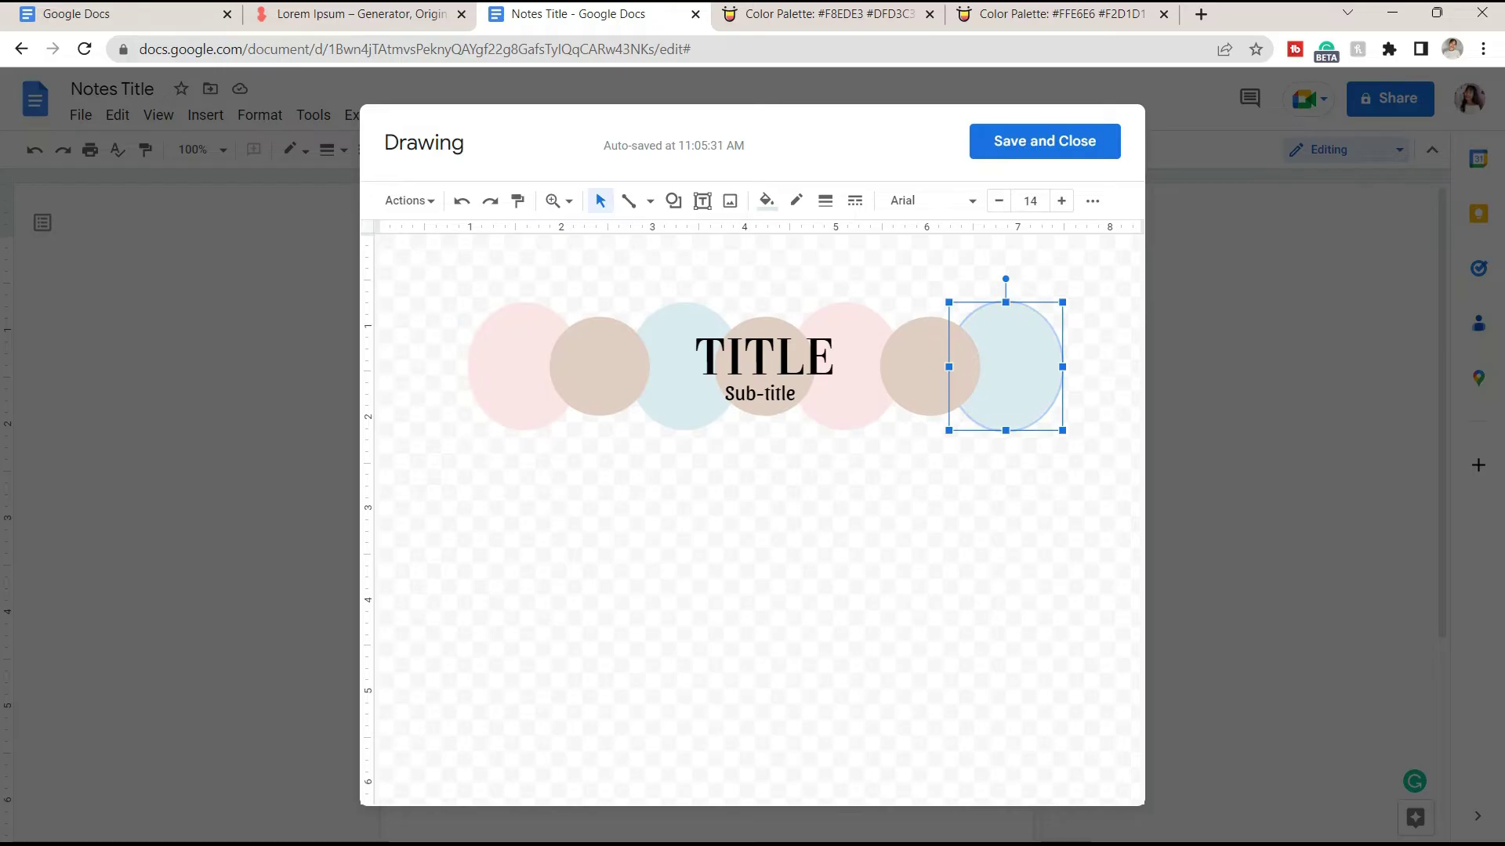
key("Escape")
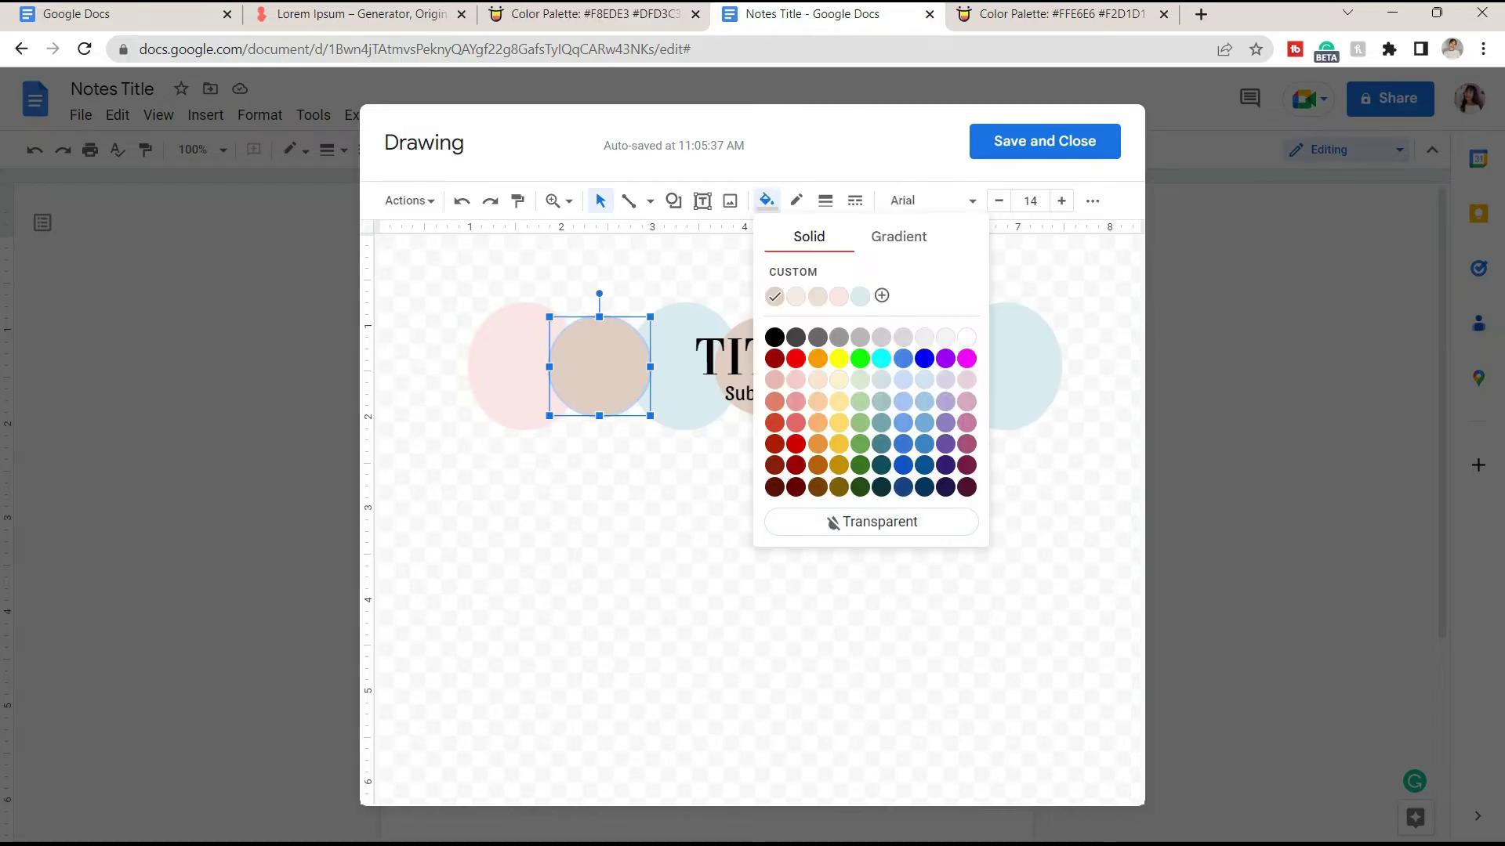
Step: Fill the first small circle with a custom radial gradient from light pink at the center to light blue, without the red stop
left_click(898, 237)
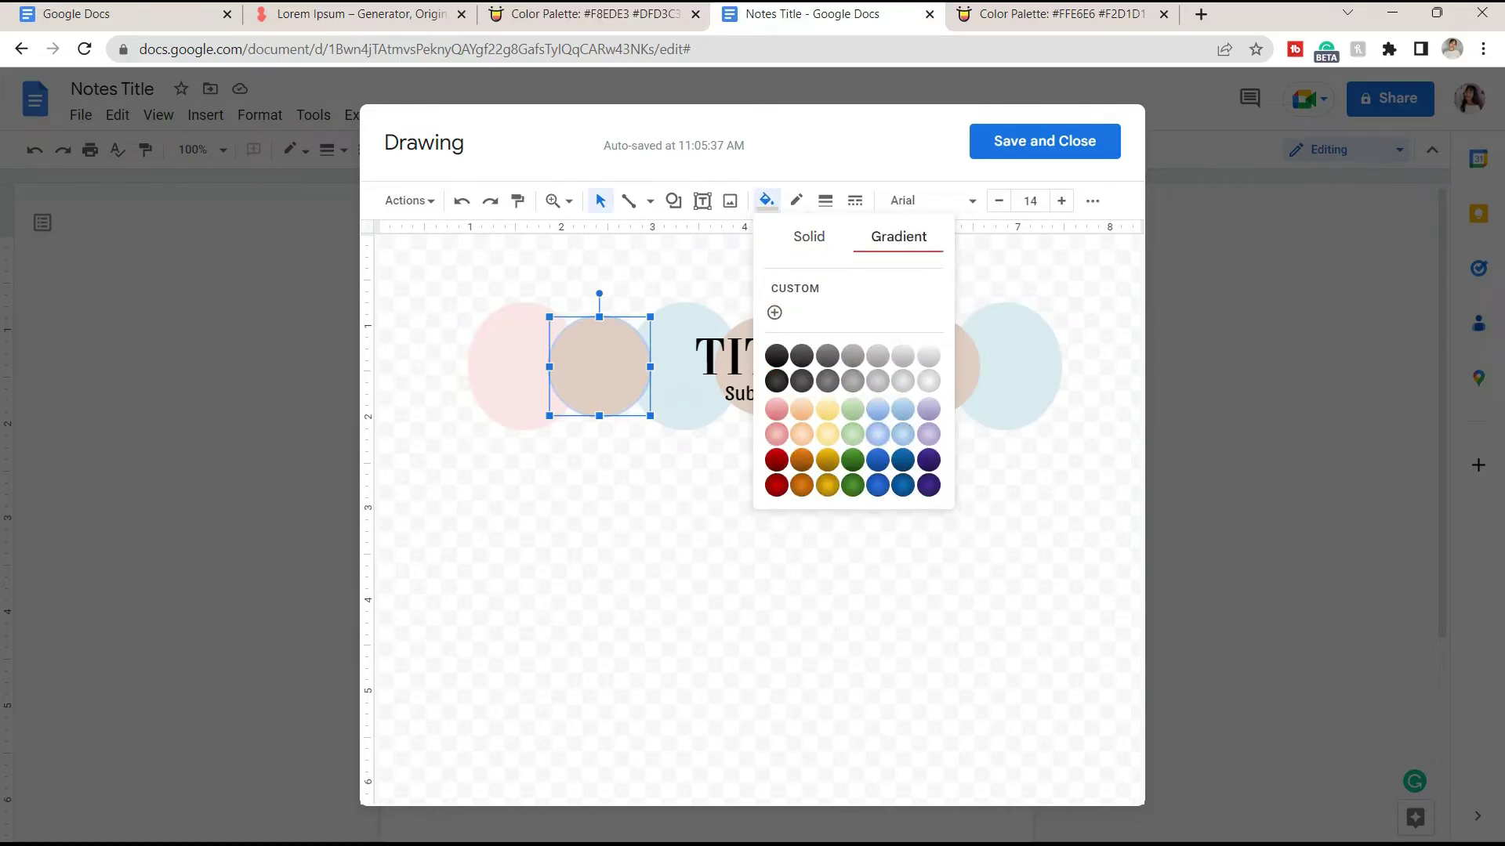
left_click(777, 434)
left_click(775, 313)
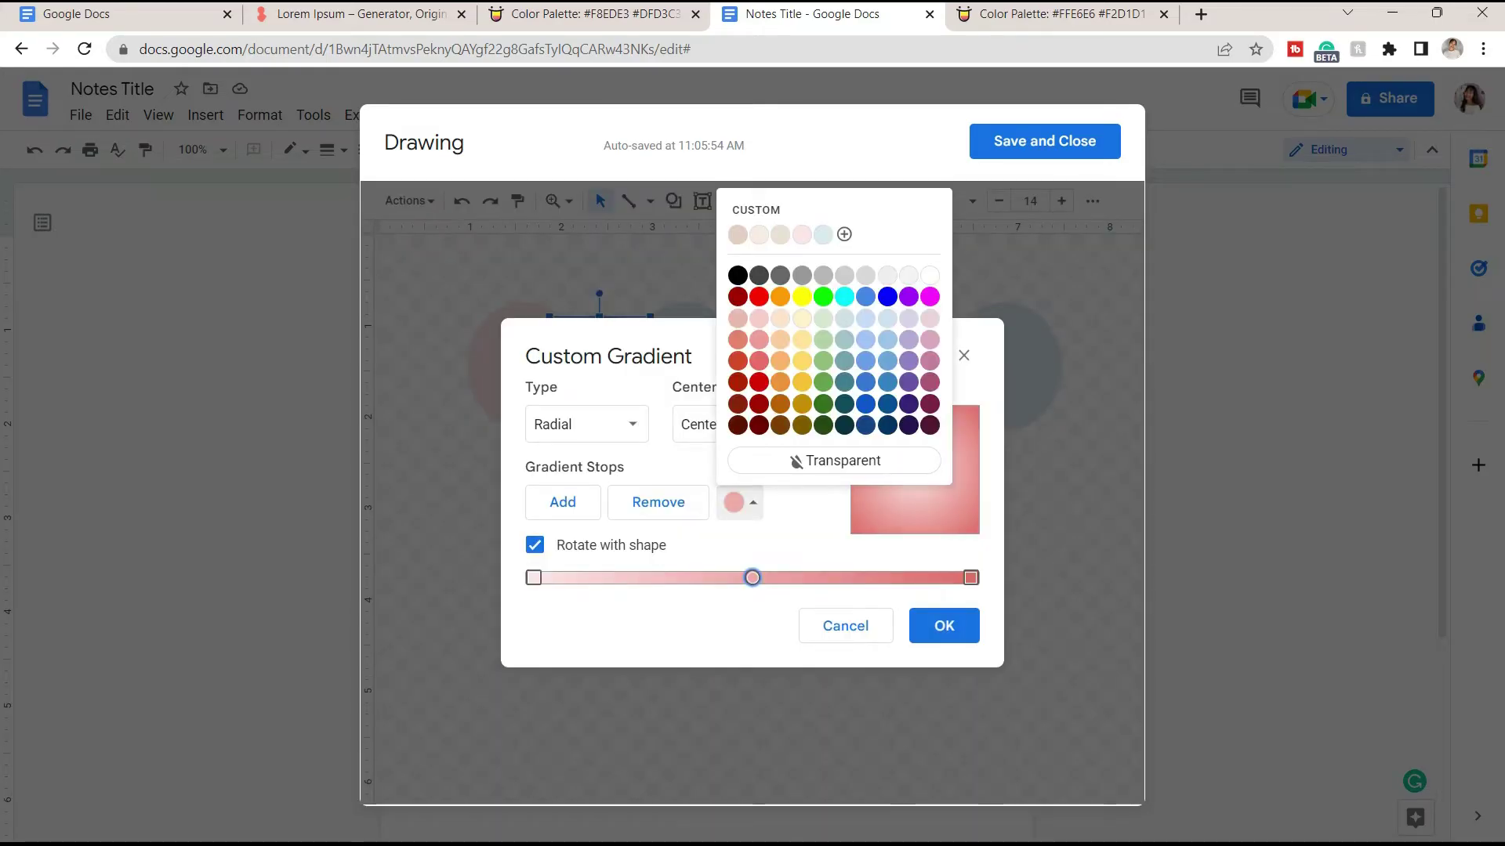
left_click(822, 234)
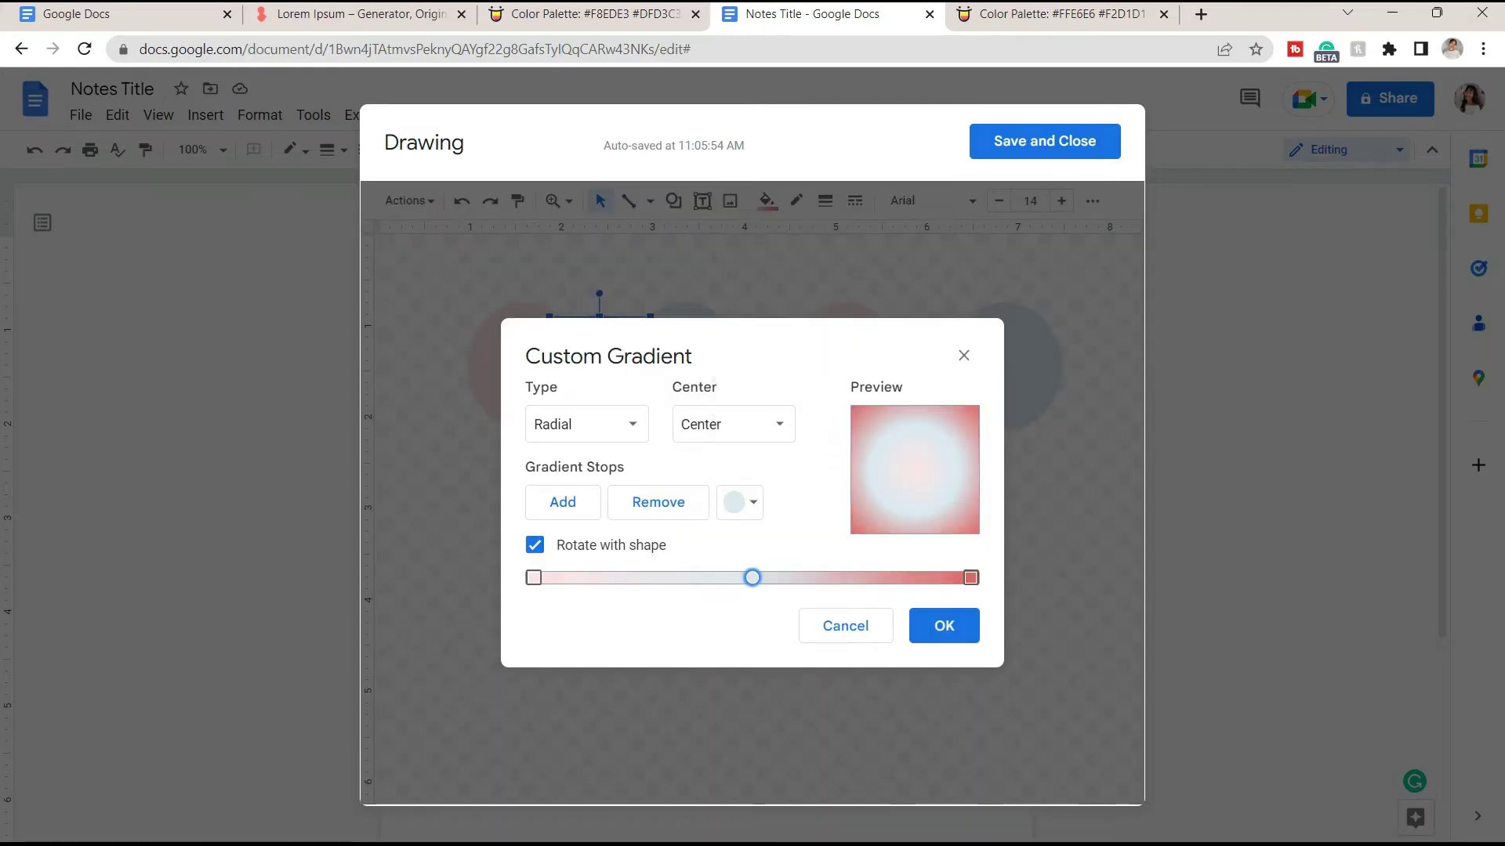
left_click(970, 578)
left_click(658, 502)
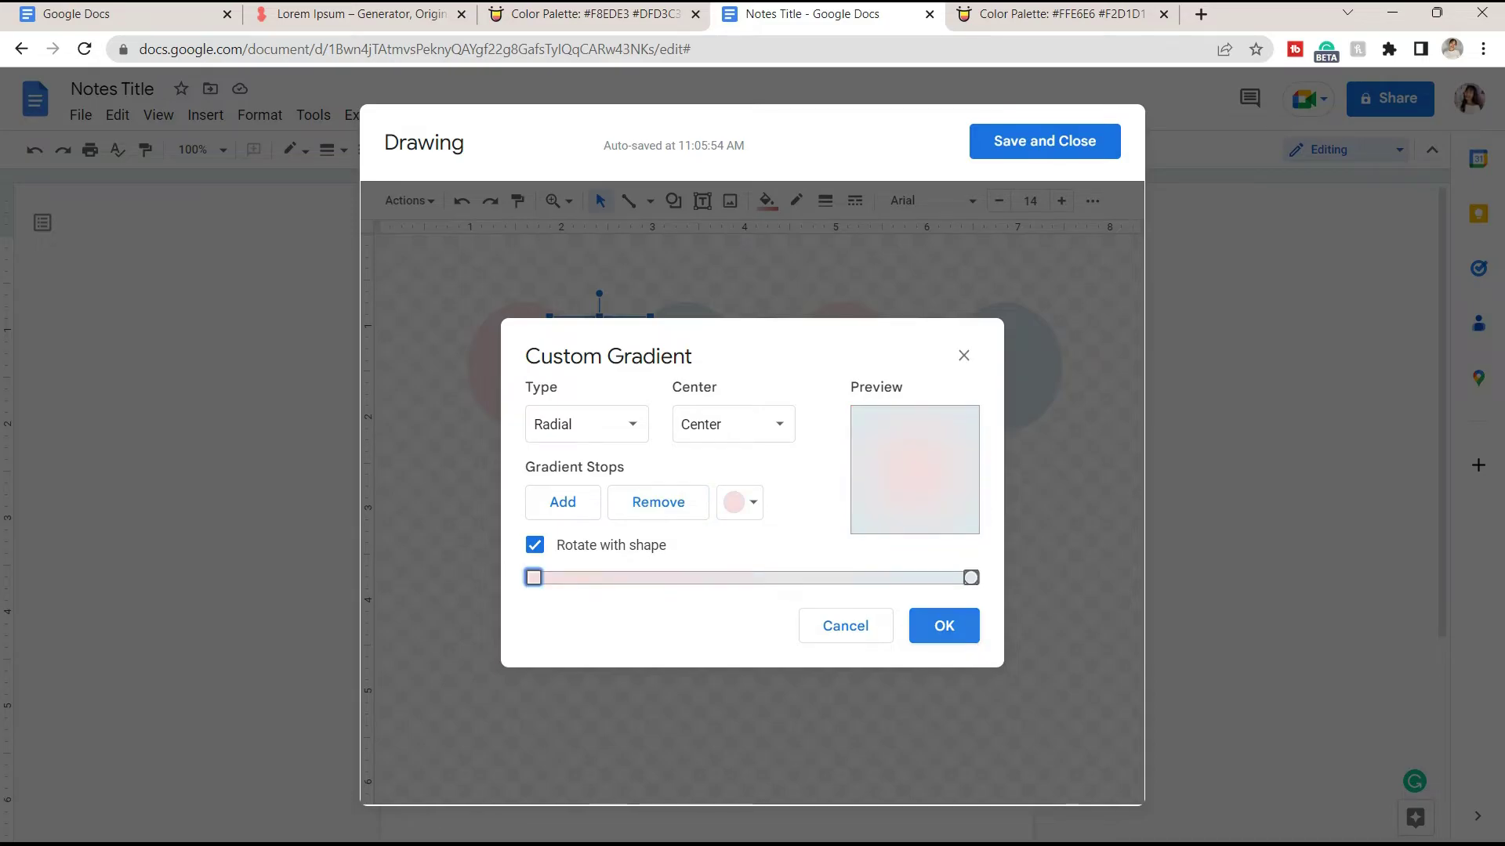
left_click(943, 625)
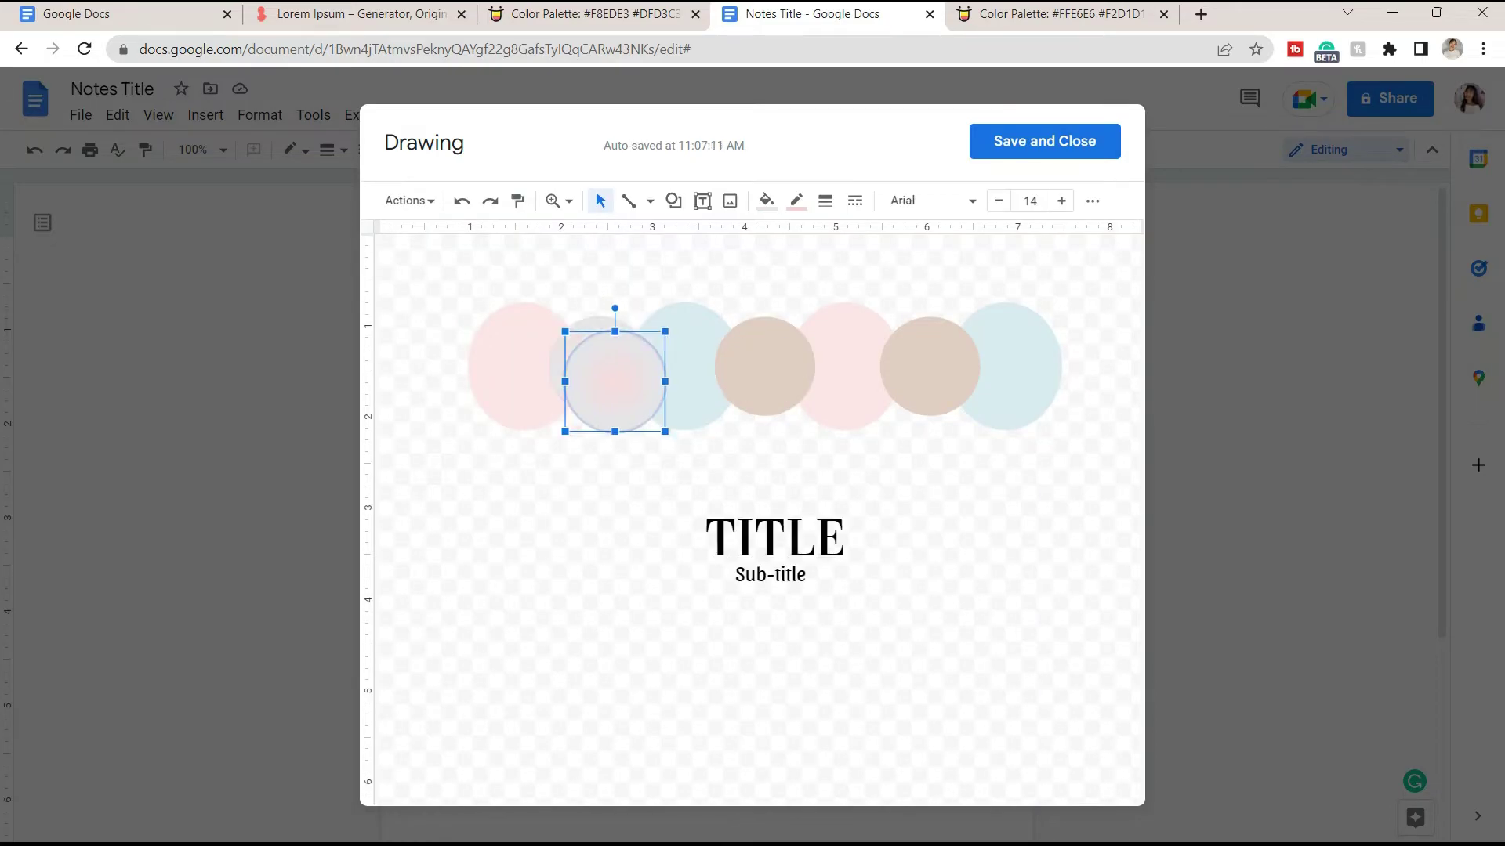
Step: Replace the middle small brown circle with the gradient circle copy, and save and close the drawing
left_click(766, 360)
mouse_move(759, 367)
left_mouse_down()
mouse_move(742, 447)
mouse_move(770, 546)
mouse_move(765, 365)
left_mouse_up()
left_click(1045, 141)
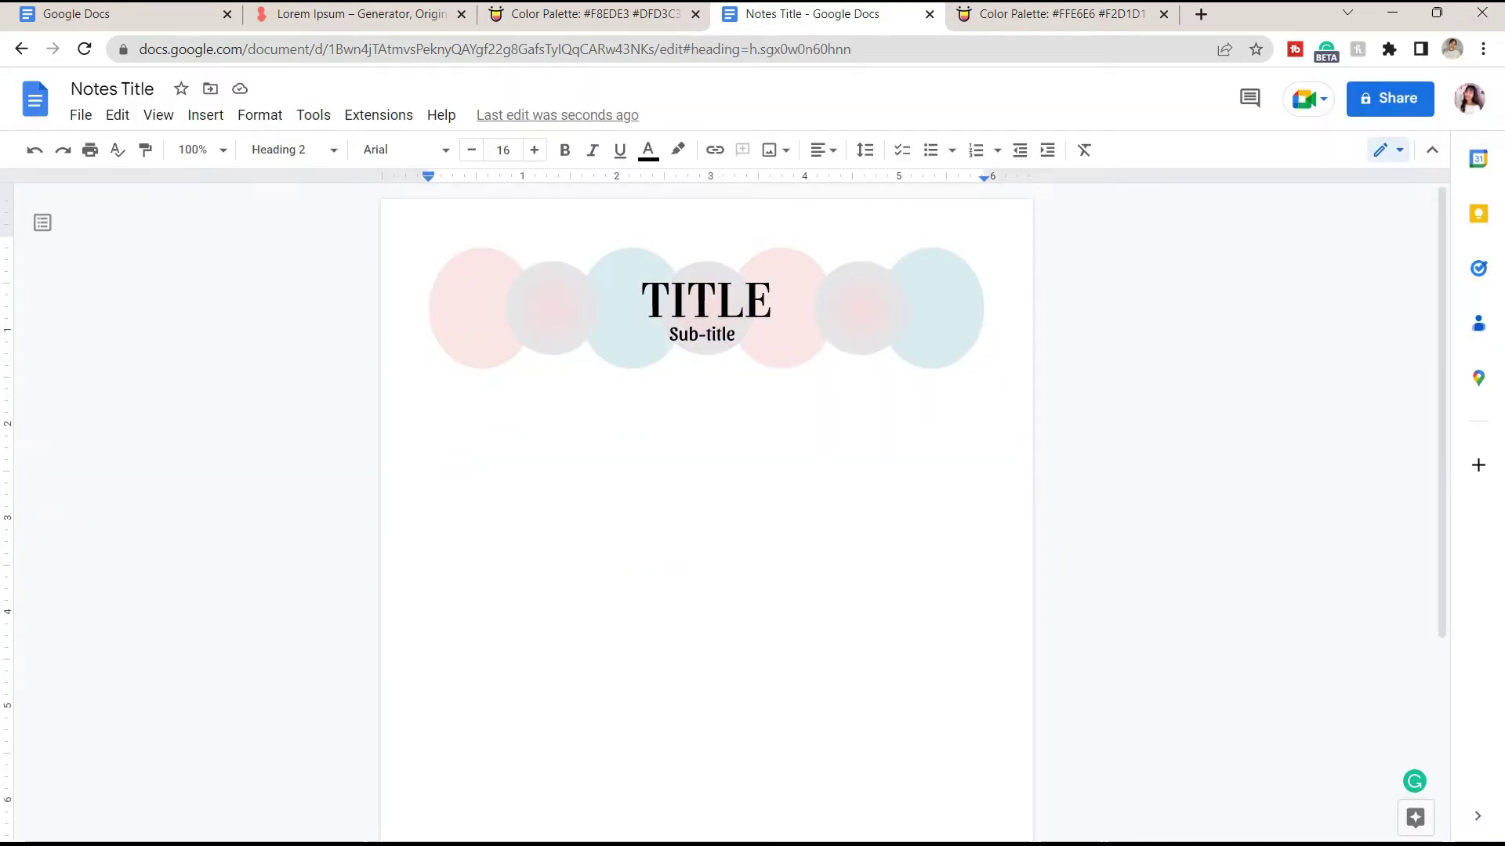
Step: Create a new drawing with a rectangle about 4.3 by 2.2 inches that has one rounded corner, in the canvas's upper-left area
left_click(206, 116)
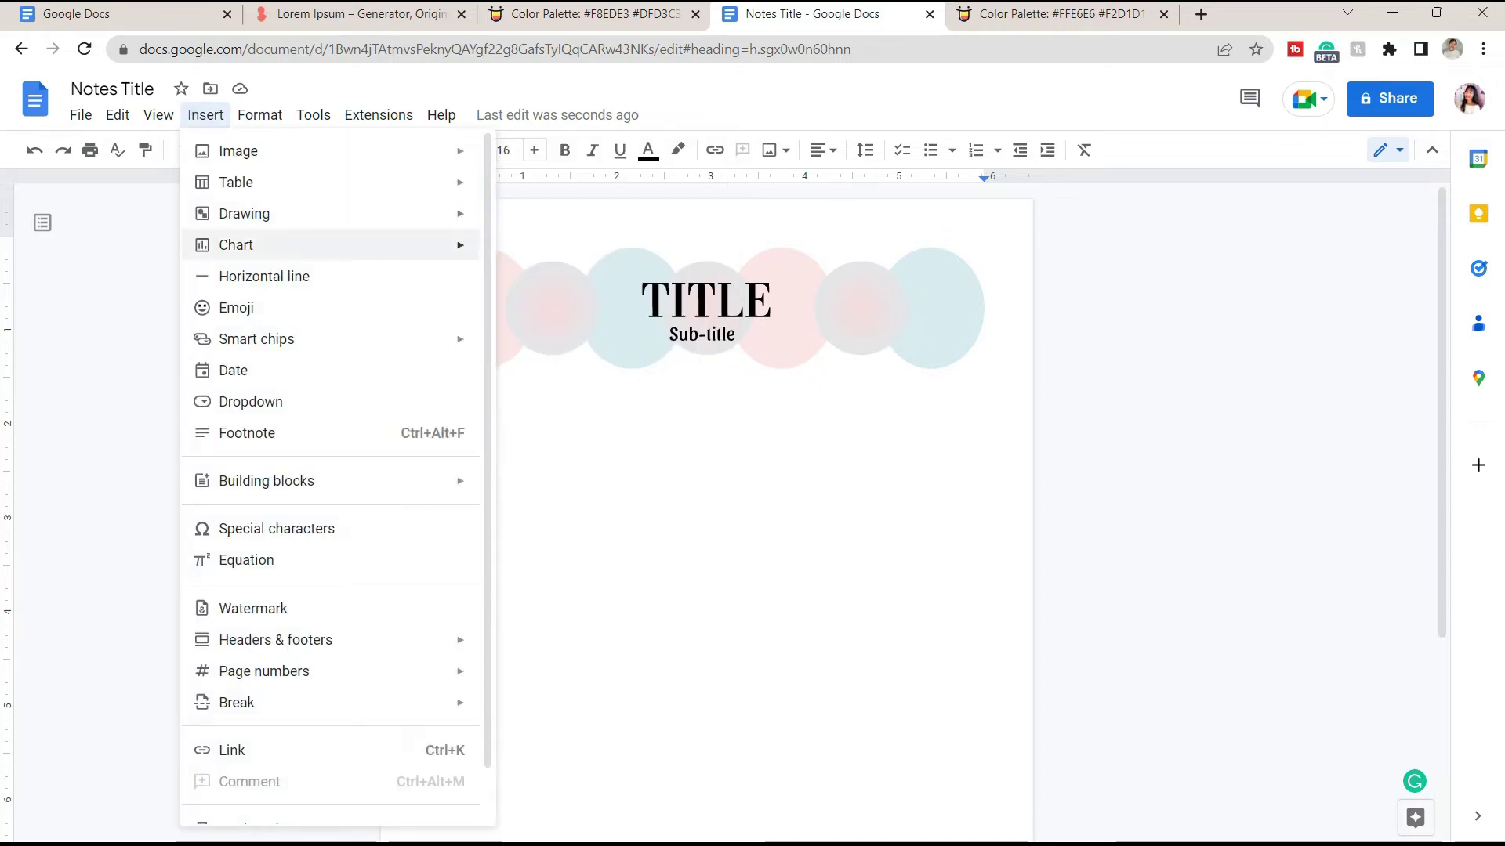
mouse_move(259, 213)
left_click(527, 218)
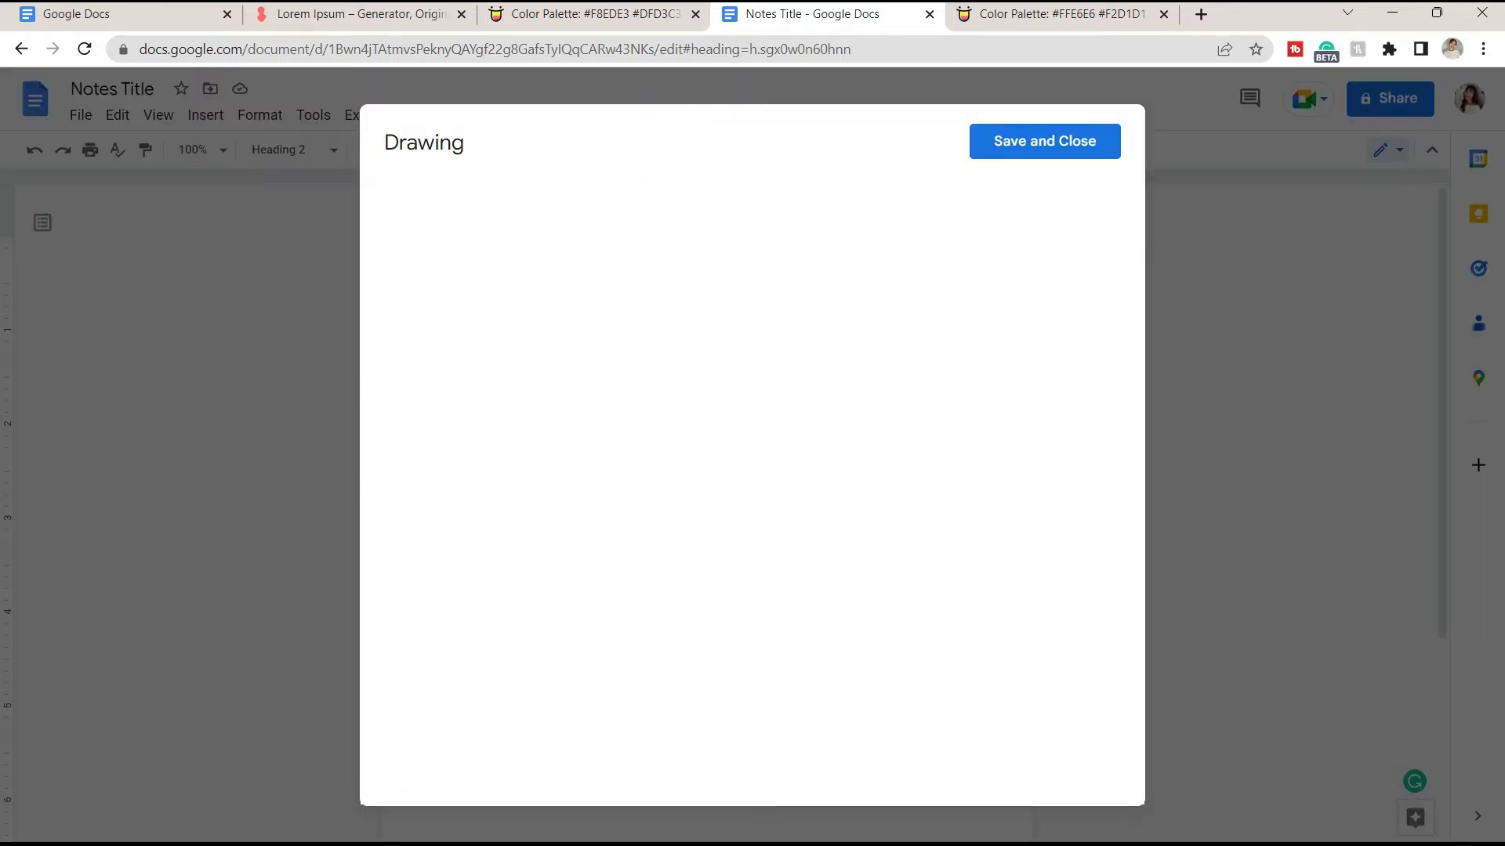
left_click(673, 202)
mouse_move(721, 236)
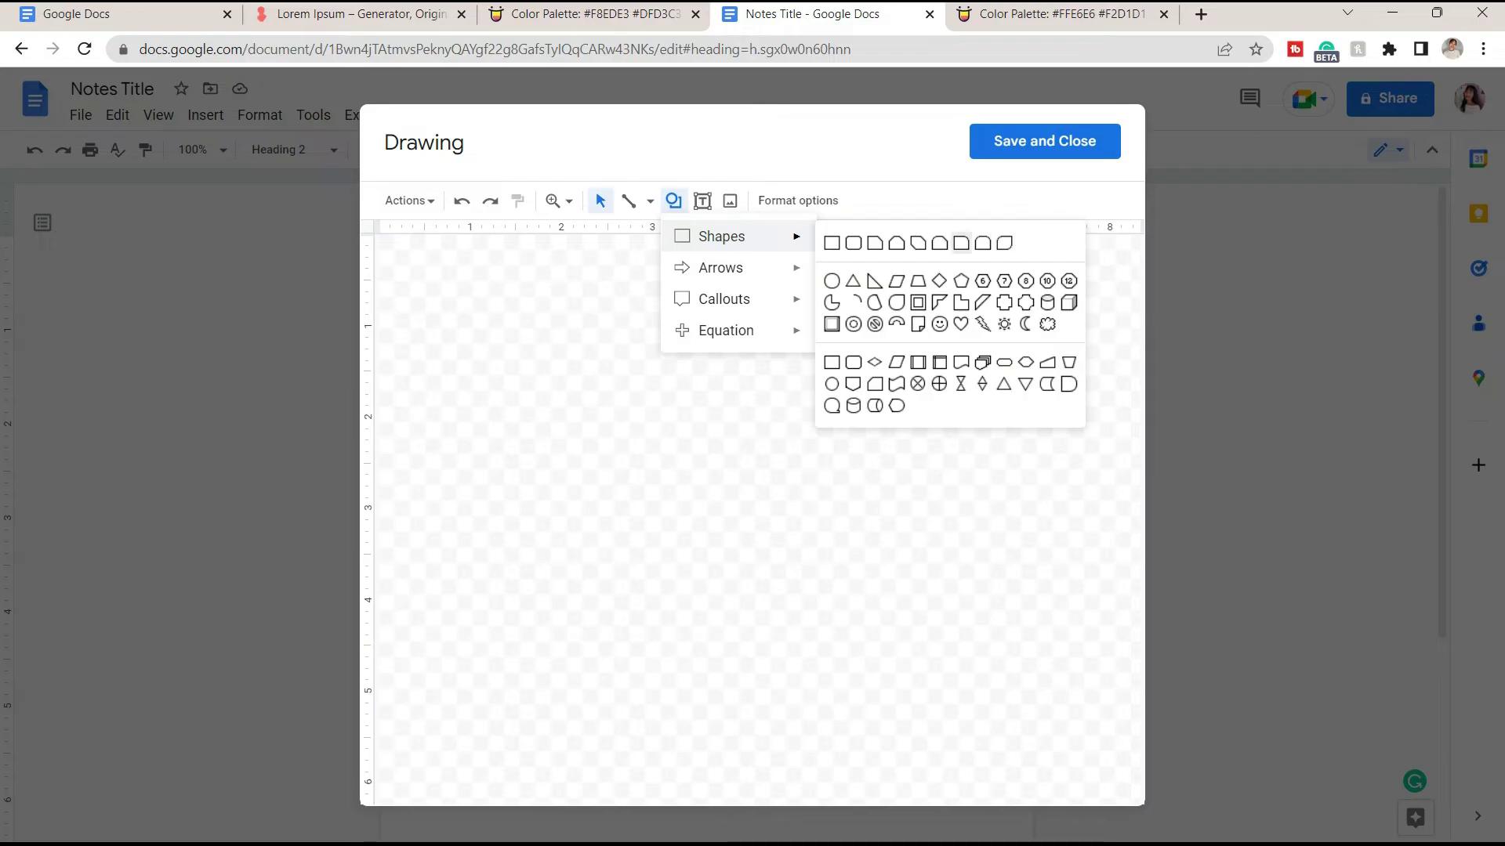
left_click(960, 243)
left_click_drag(531, 327, 927, 529)
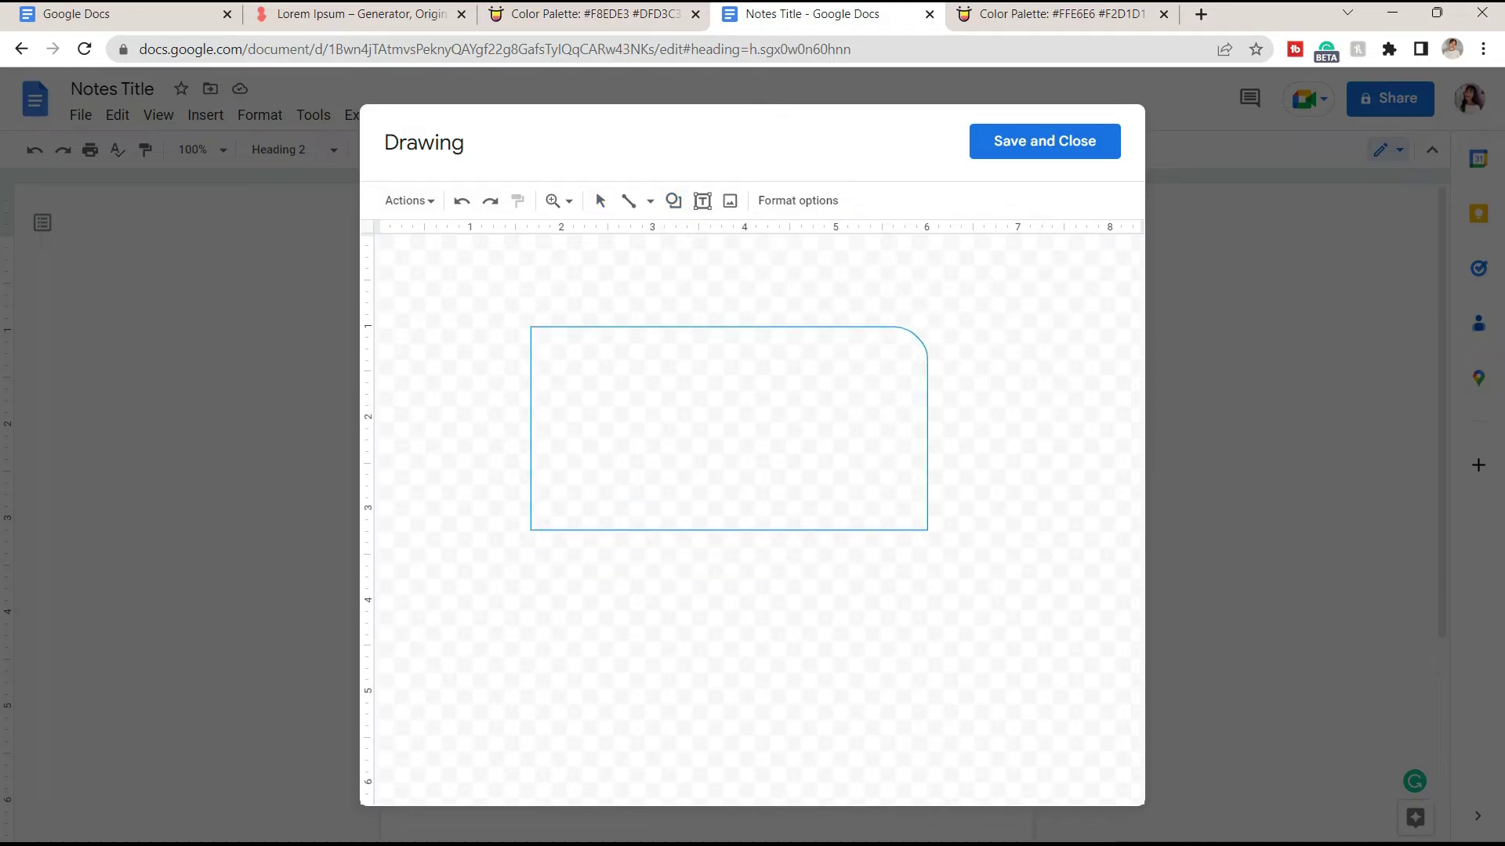
left_click_drag(728, 428, 658, 396)
Step: Take #FFE6E6 from the Color Hunt palette and apply it as the rectangle's custom fill color
left_click(766, 202)
left_click(1051, 13)
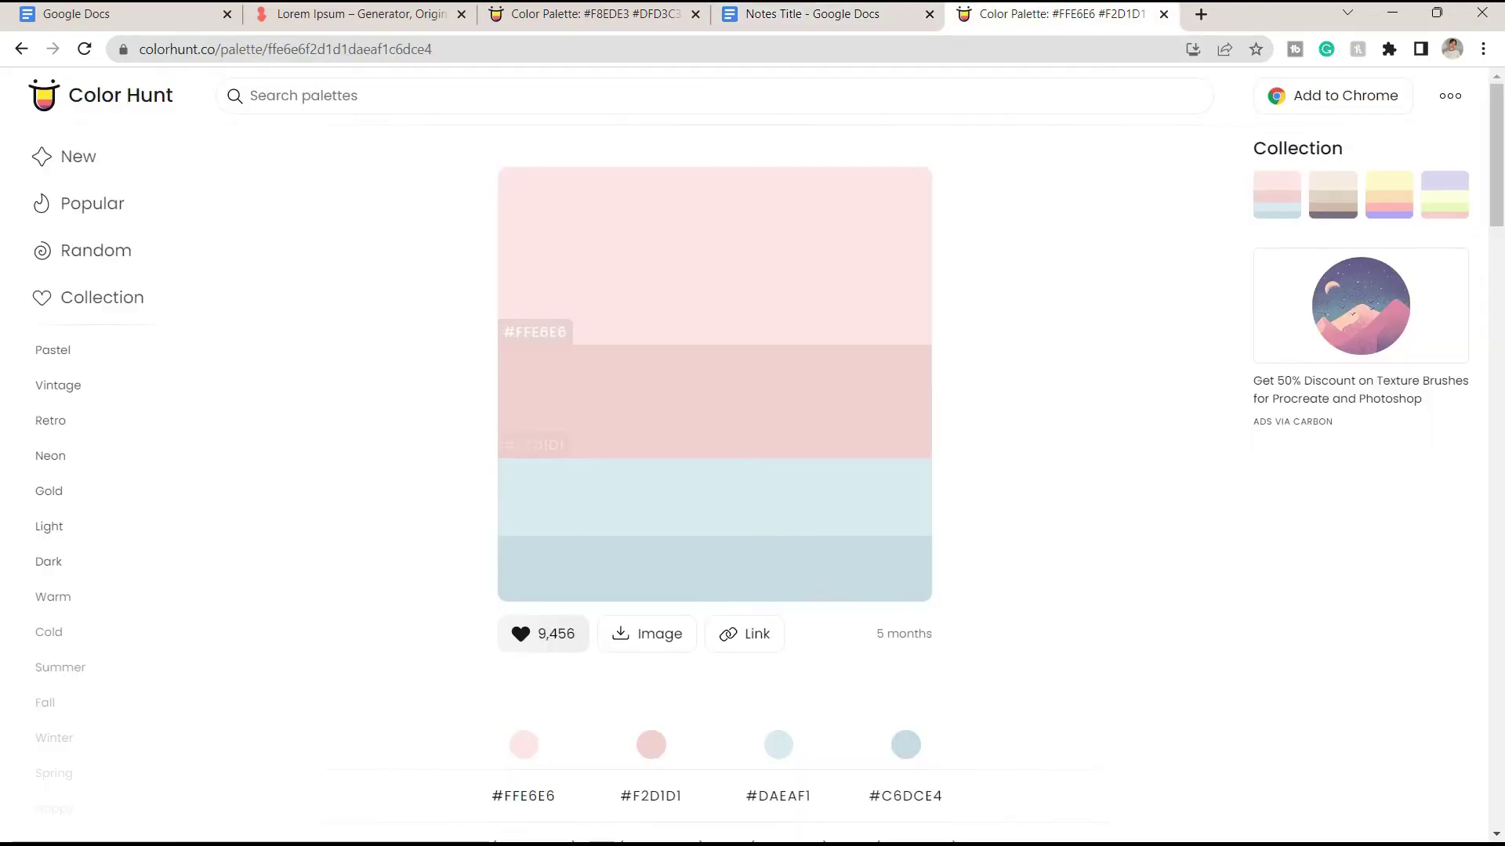
left_click(822, 14)
left_click(766, 202)
left_click(776, 295)
type("#FFE6E6")
left_click(806, 648)
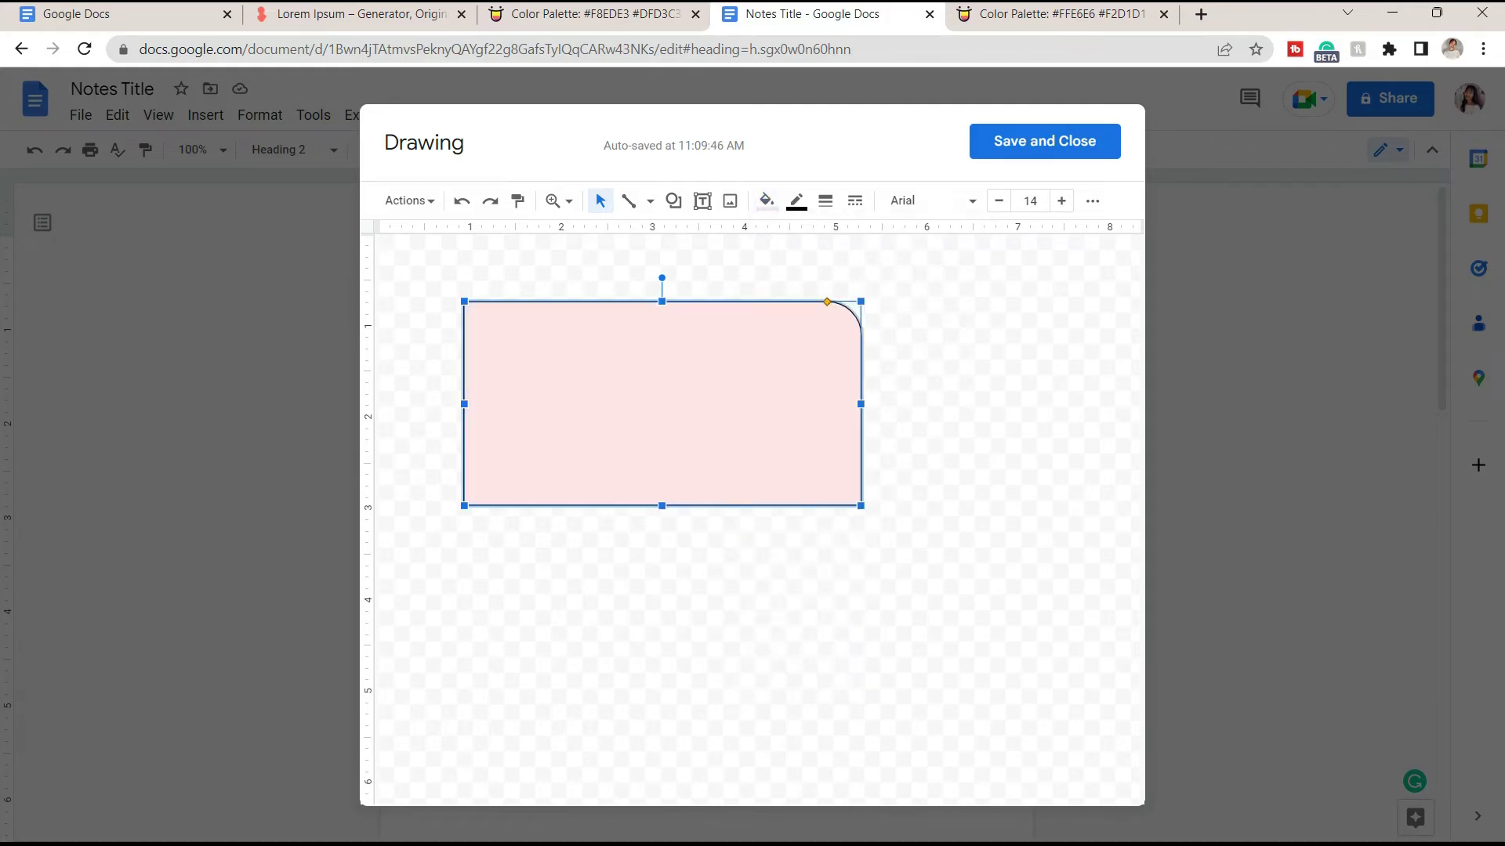
Step: Remove the rectangle's black outline and duplicate it, offsetting the copy slightly down and to the left
left_click(797, 202)
left_click(908, 490)
key("ctrl+c")
key("ctrl+v")
left_click_drag(690, 419, 651, 415)
Step: Fill the duplicate rectangle with the palette's darker pink and send it behind the original
left_click(765, 201)
left_click(776, 293)
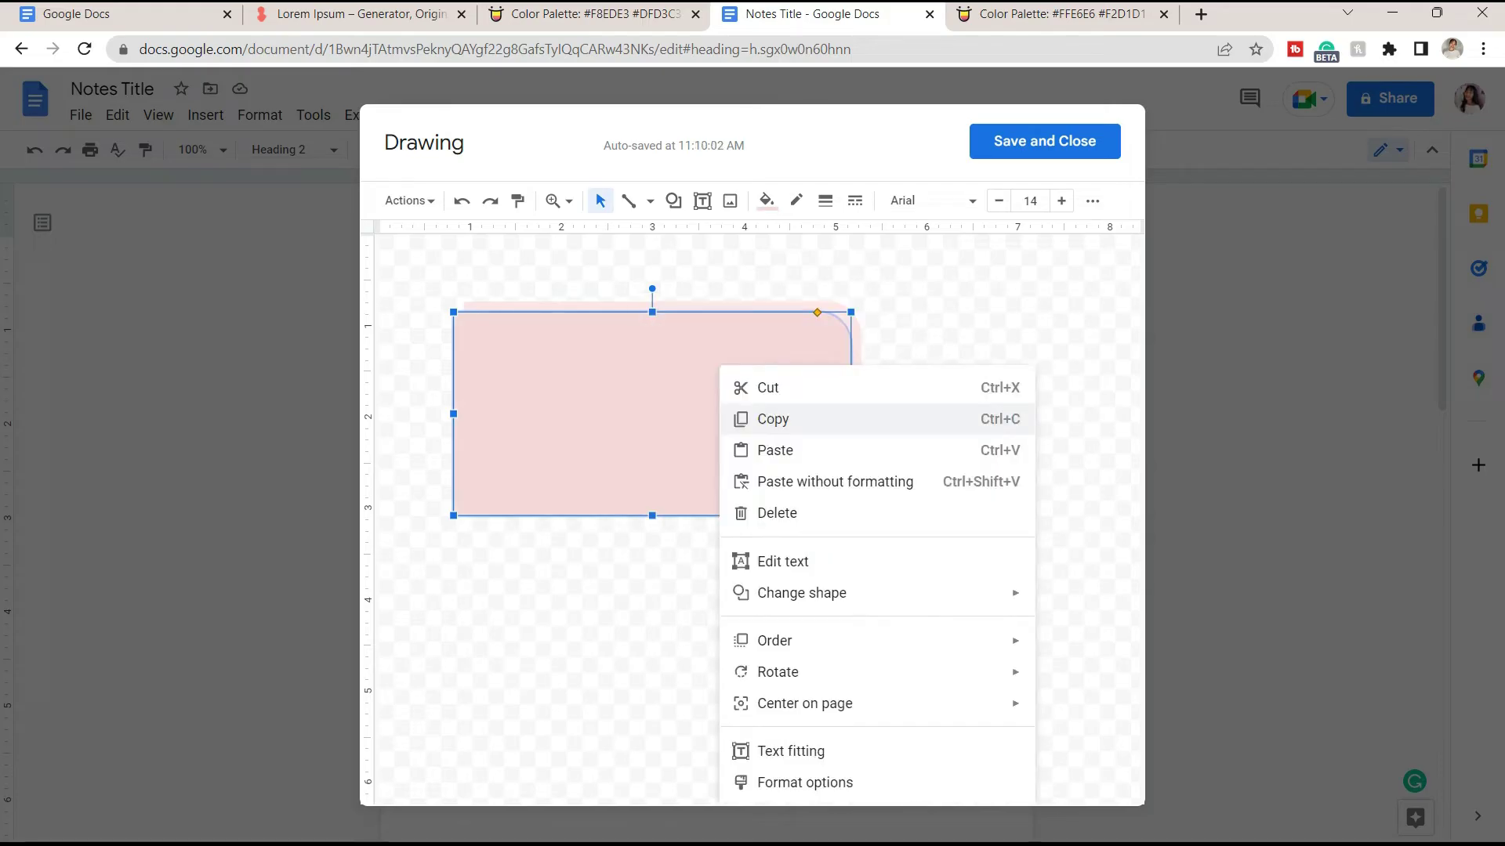
mouse_move(776, 641)
left_click(558, 741)
left_click(619, 627)
left_click(690, 408)
left_click(767, 201)
left_click(967, 336)
key("ctrl+z")
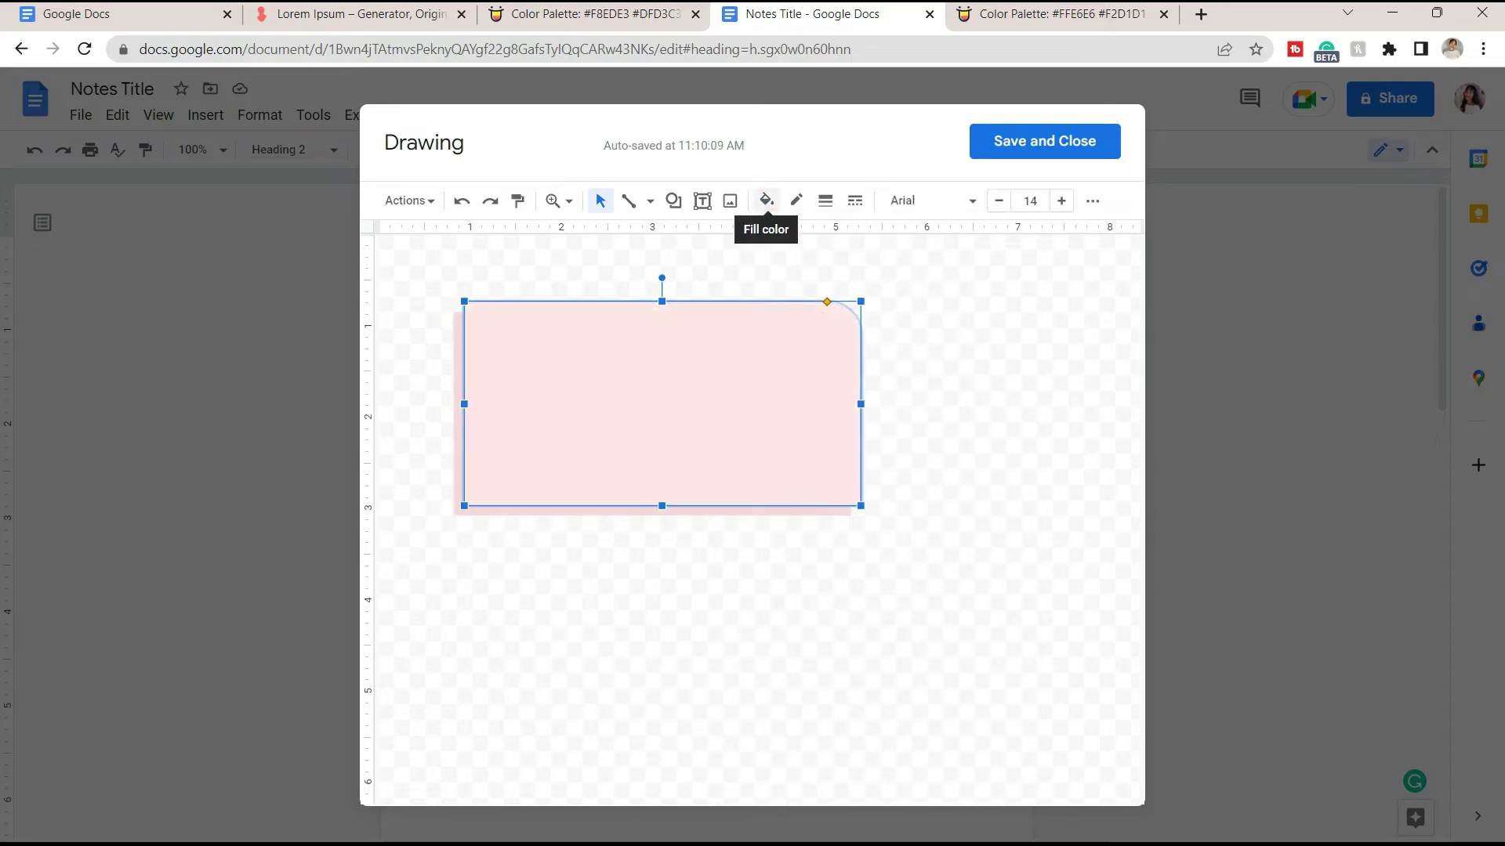
Step: Put the Lorem ipsum paragraph inside the front rectangle and set its font to Comfortaa
double_click(662, 403)
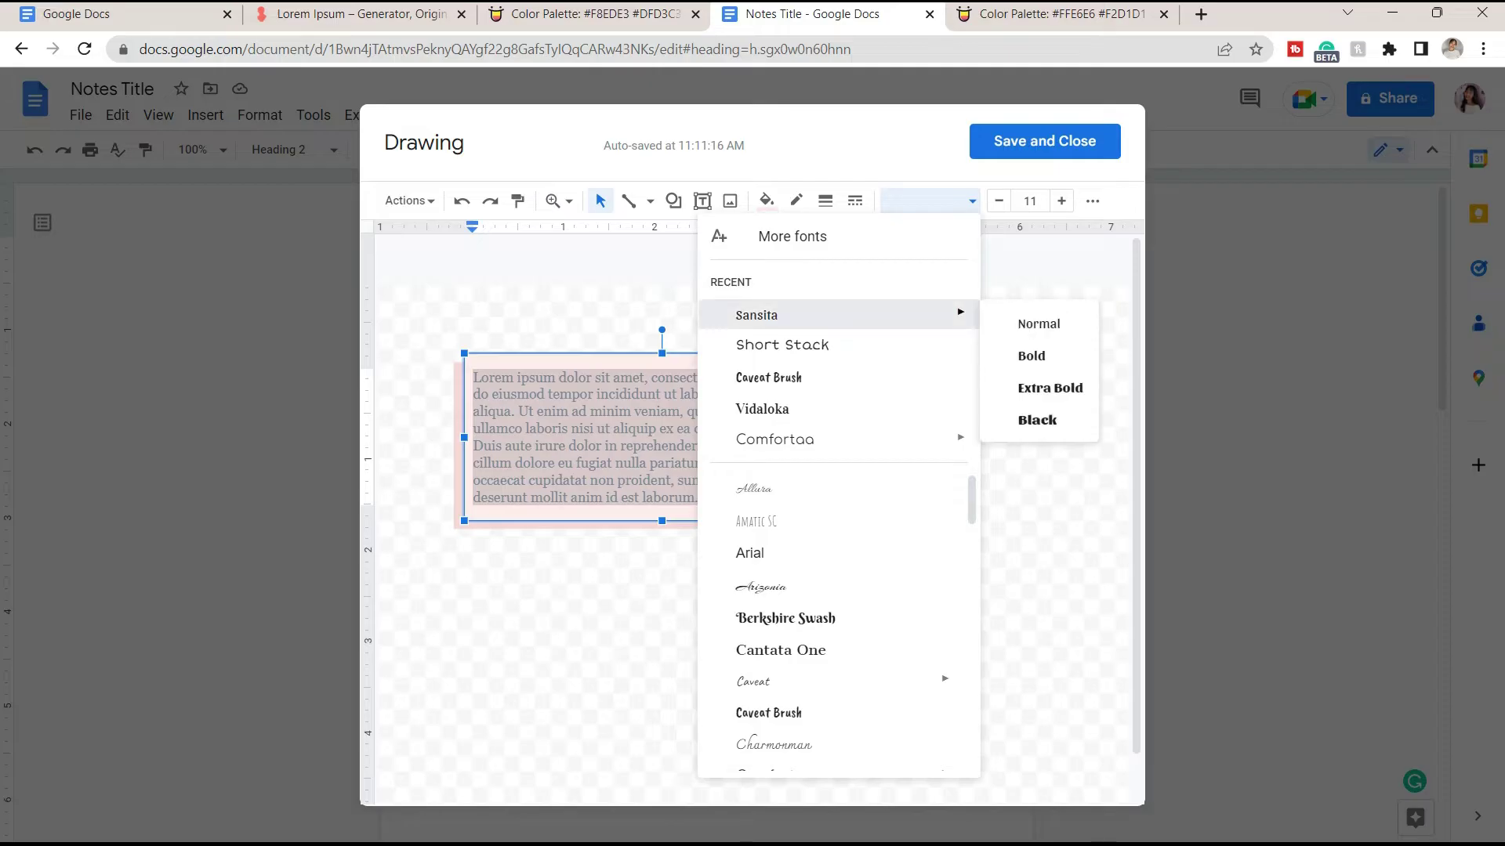
left_click(757, 314)
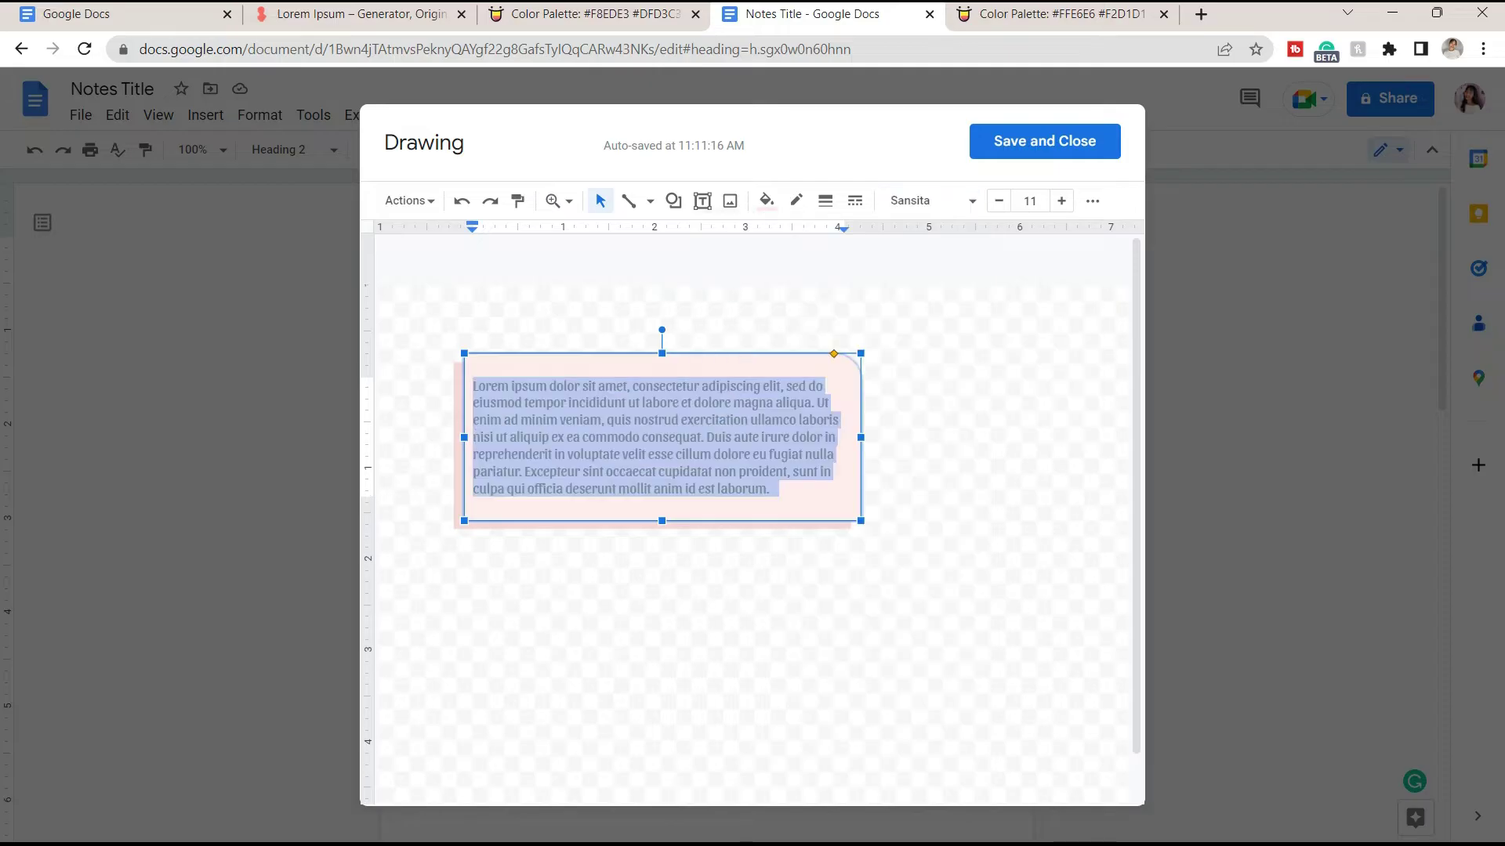
left_click(933, 201)
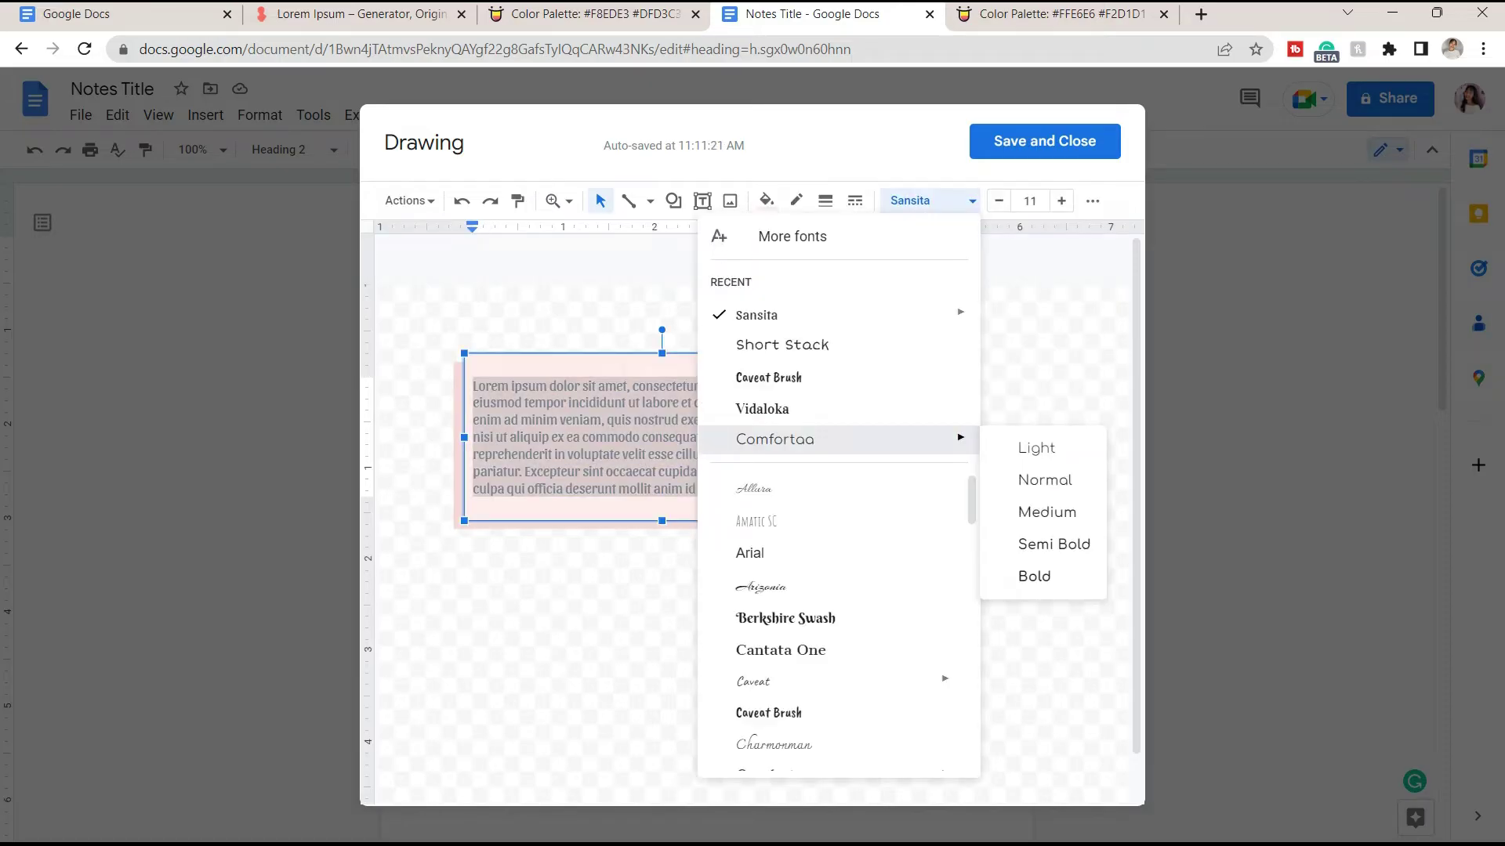
left_click(773, 440)
left_click(1030, 201)
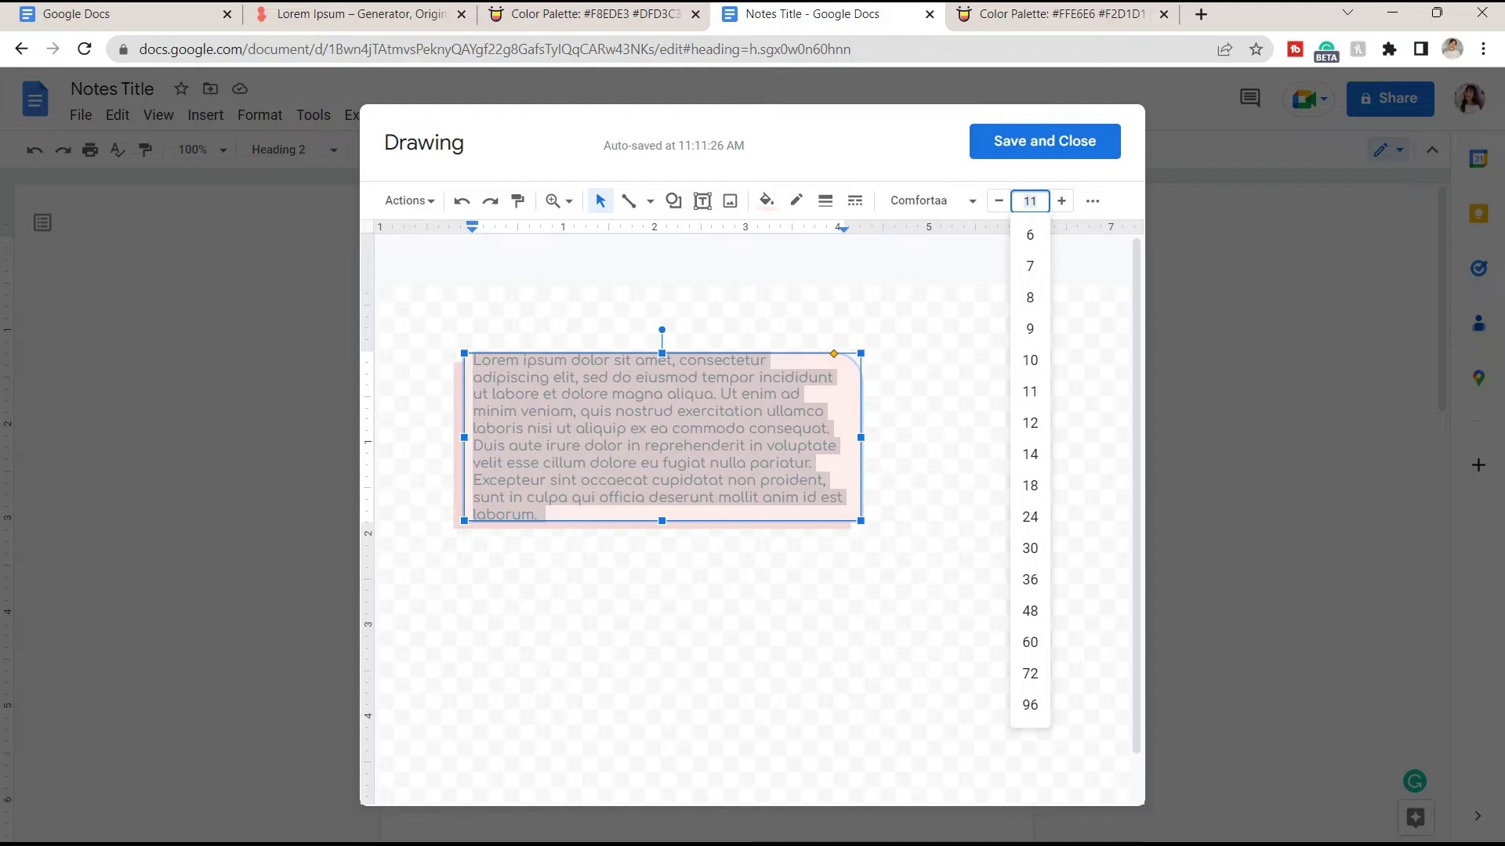
left_click(941, 439)
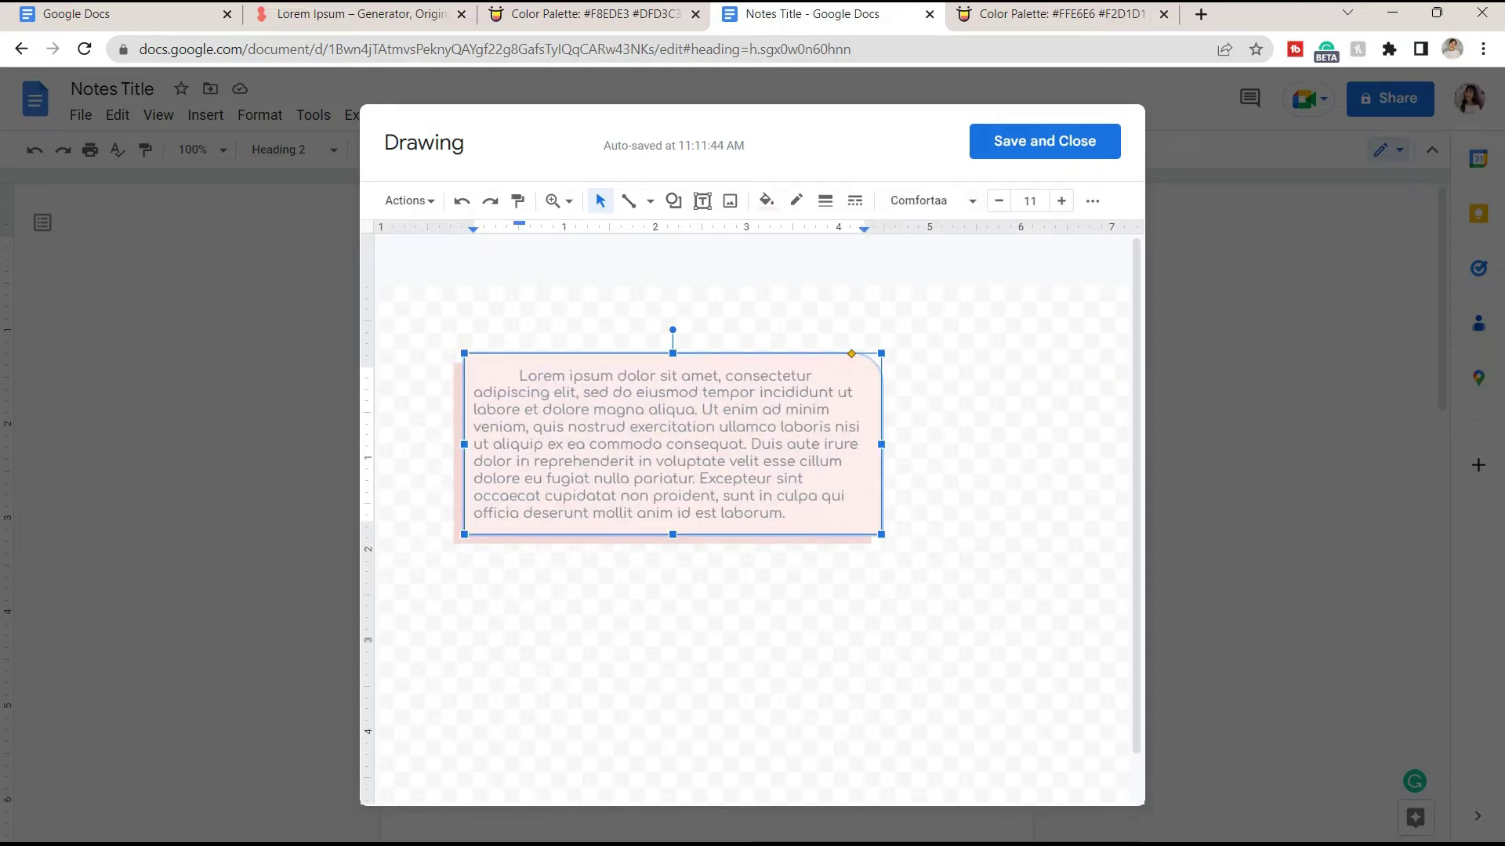
Step: Save and close the text box drawing and shrink it slightly on the page
key("Escape")
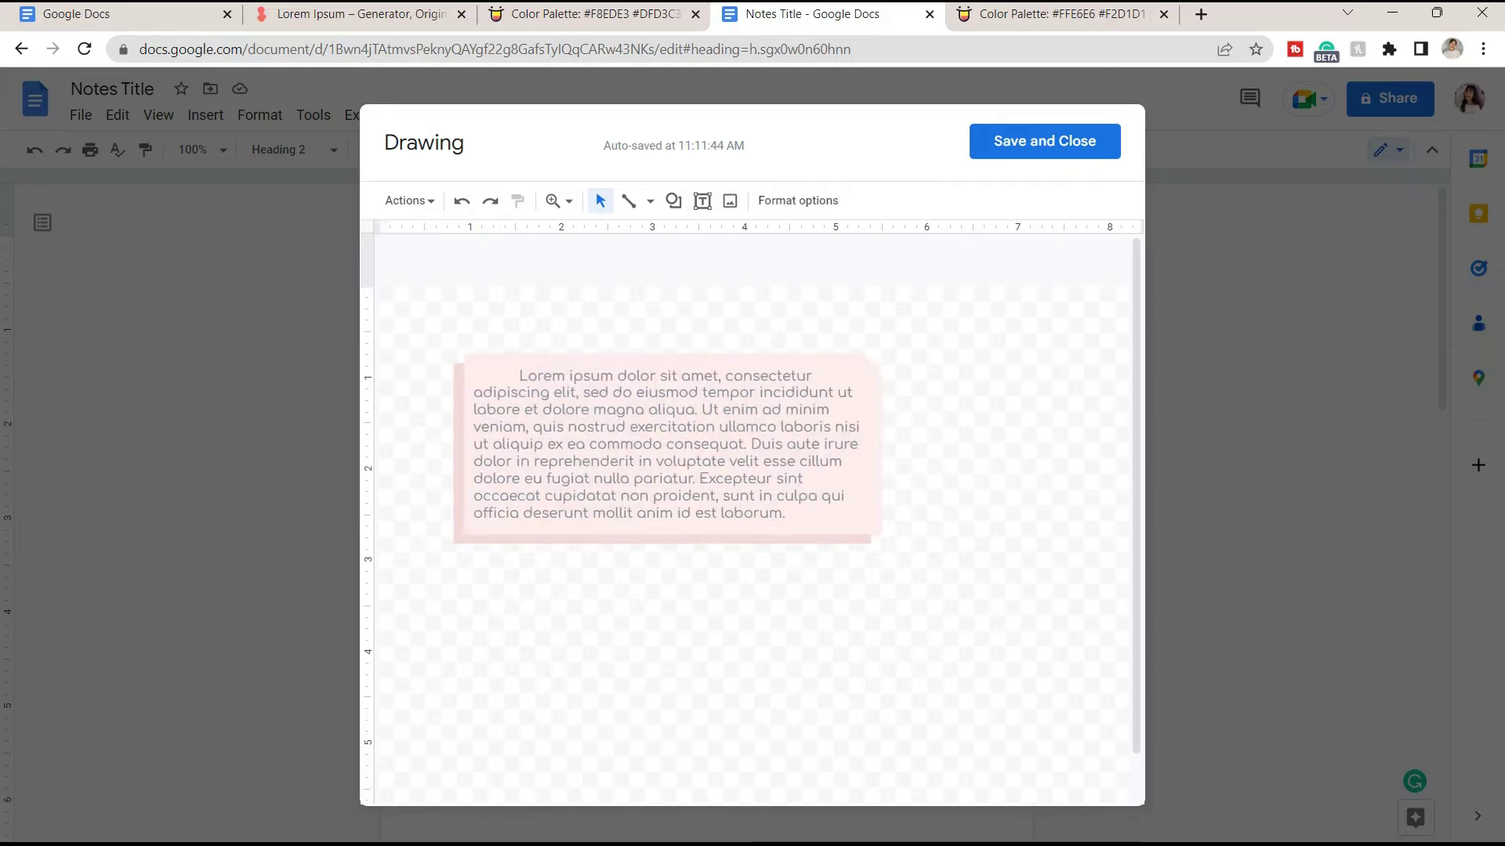
left_click(1045, 141)
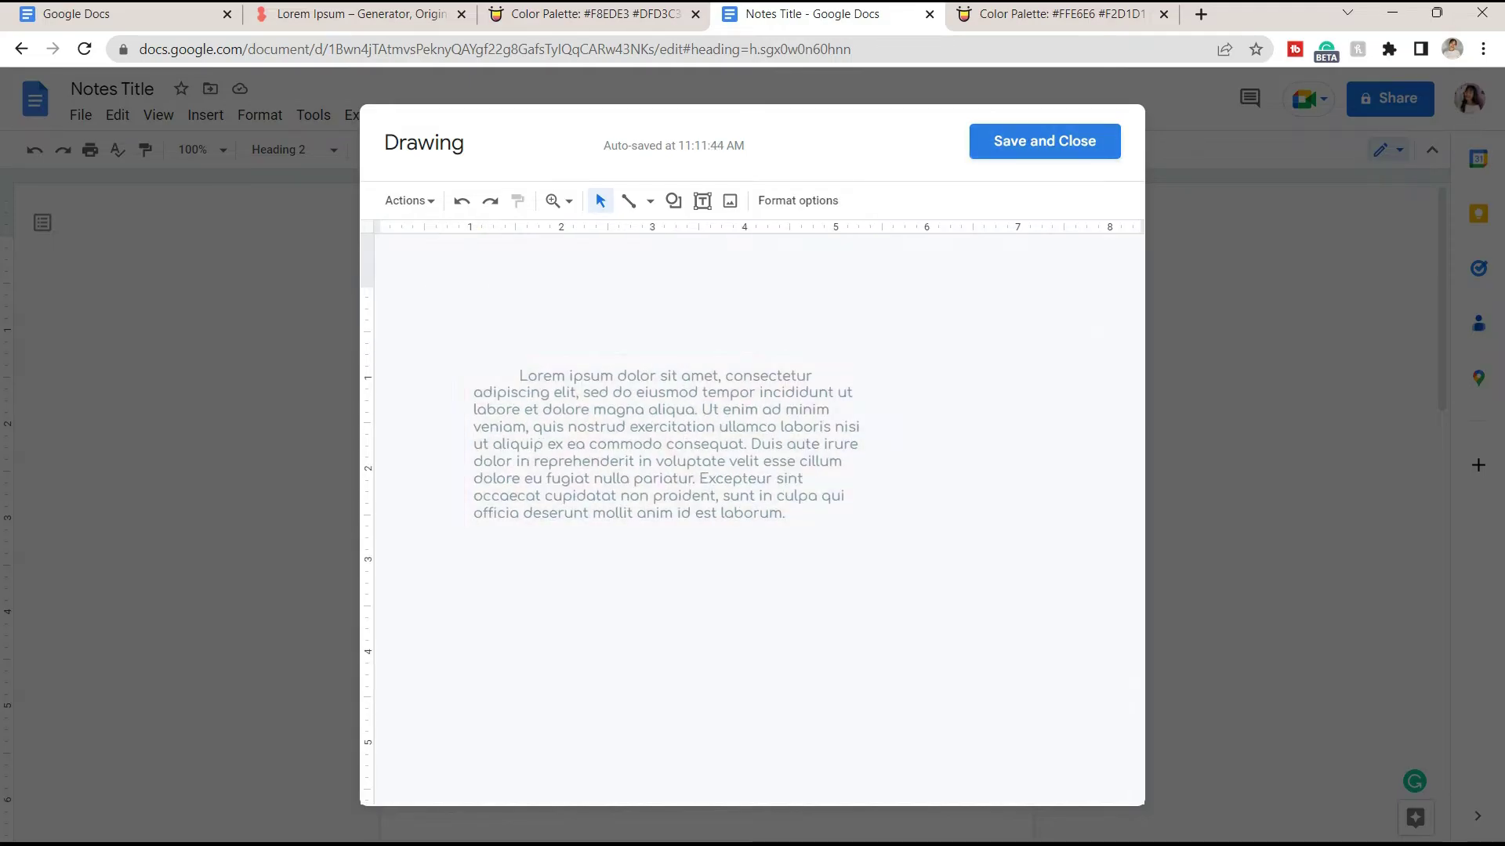
left_click_drag(832, 562, 794, 546)
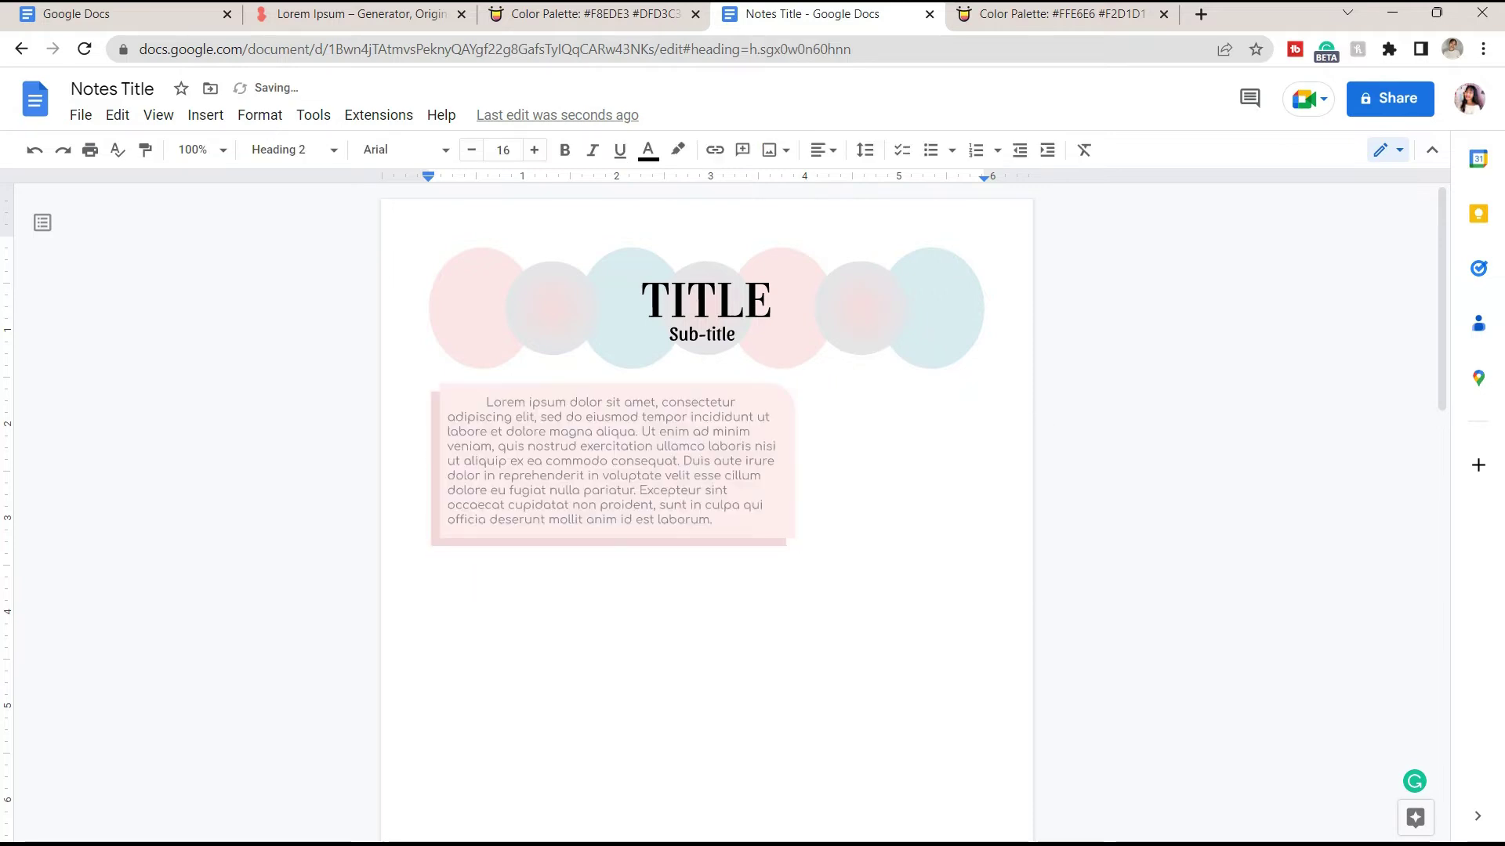
Step: Move the text box drawing down on the page to leave a gap below the title header
left_click_drag(612, 466, 613, 540)
key("ctrl+z")
left_click_drag(613, 466, 613, 517)
left_click(430, 659)
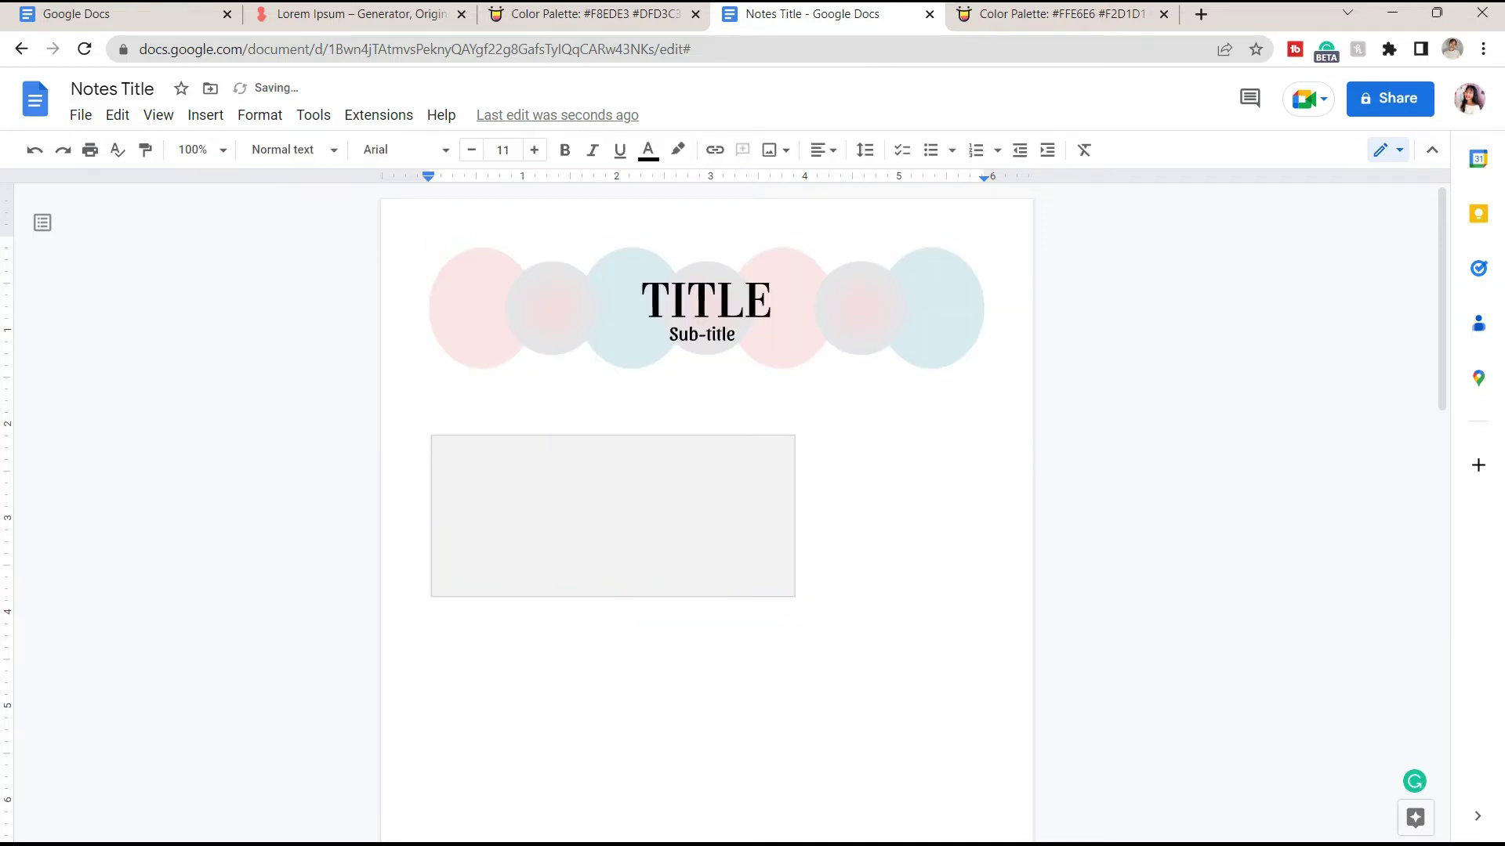
Step: Insert the labelled animal cell diagram from a web image search for "cells" and place it beside the pink text box with text wrapping
left_click(206, 115)
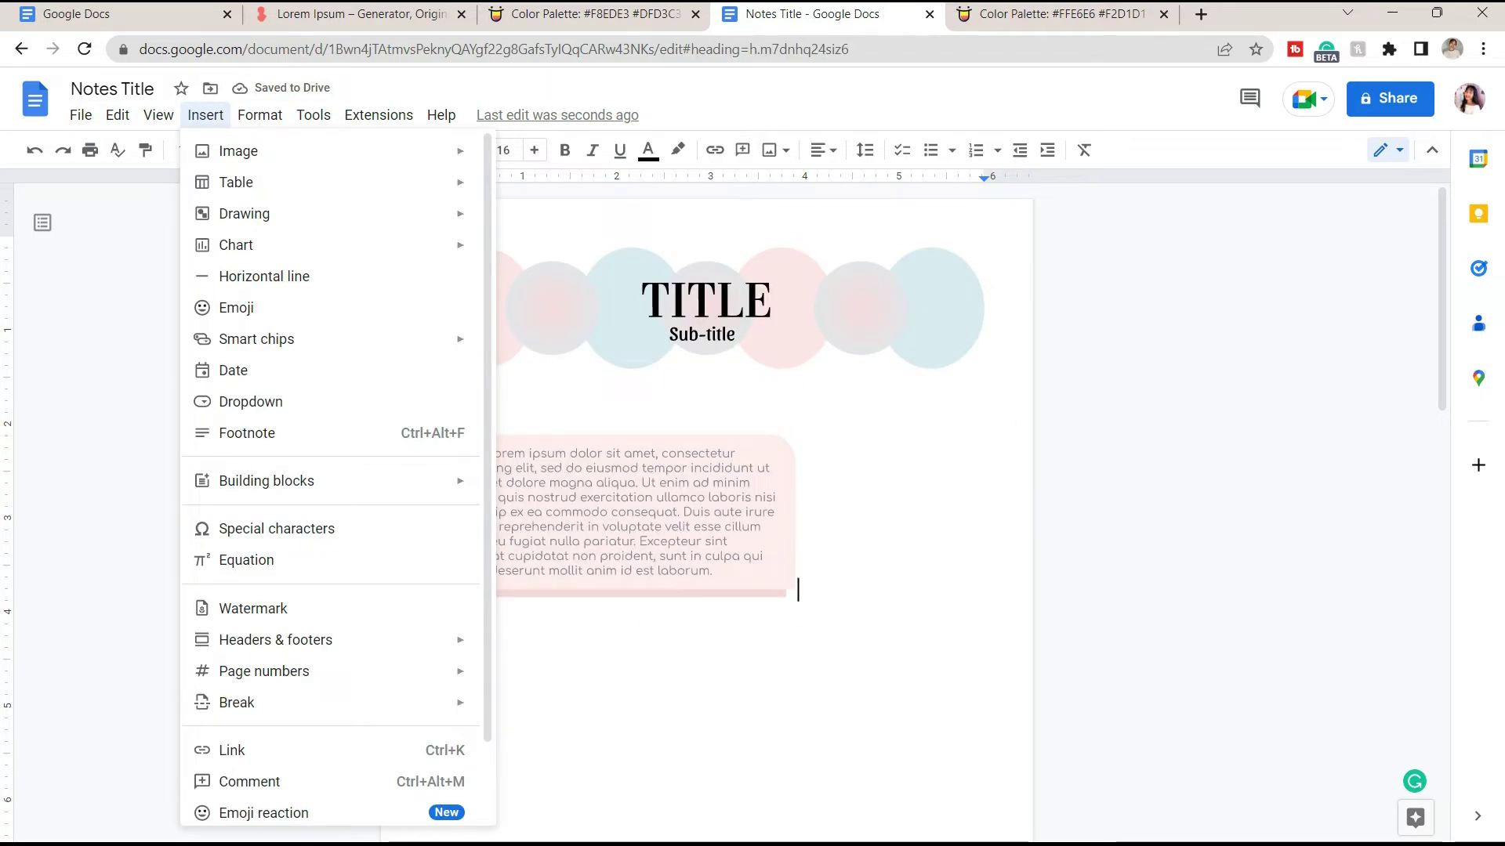
mouse_move(238, 151)
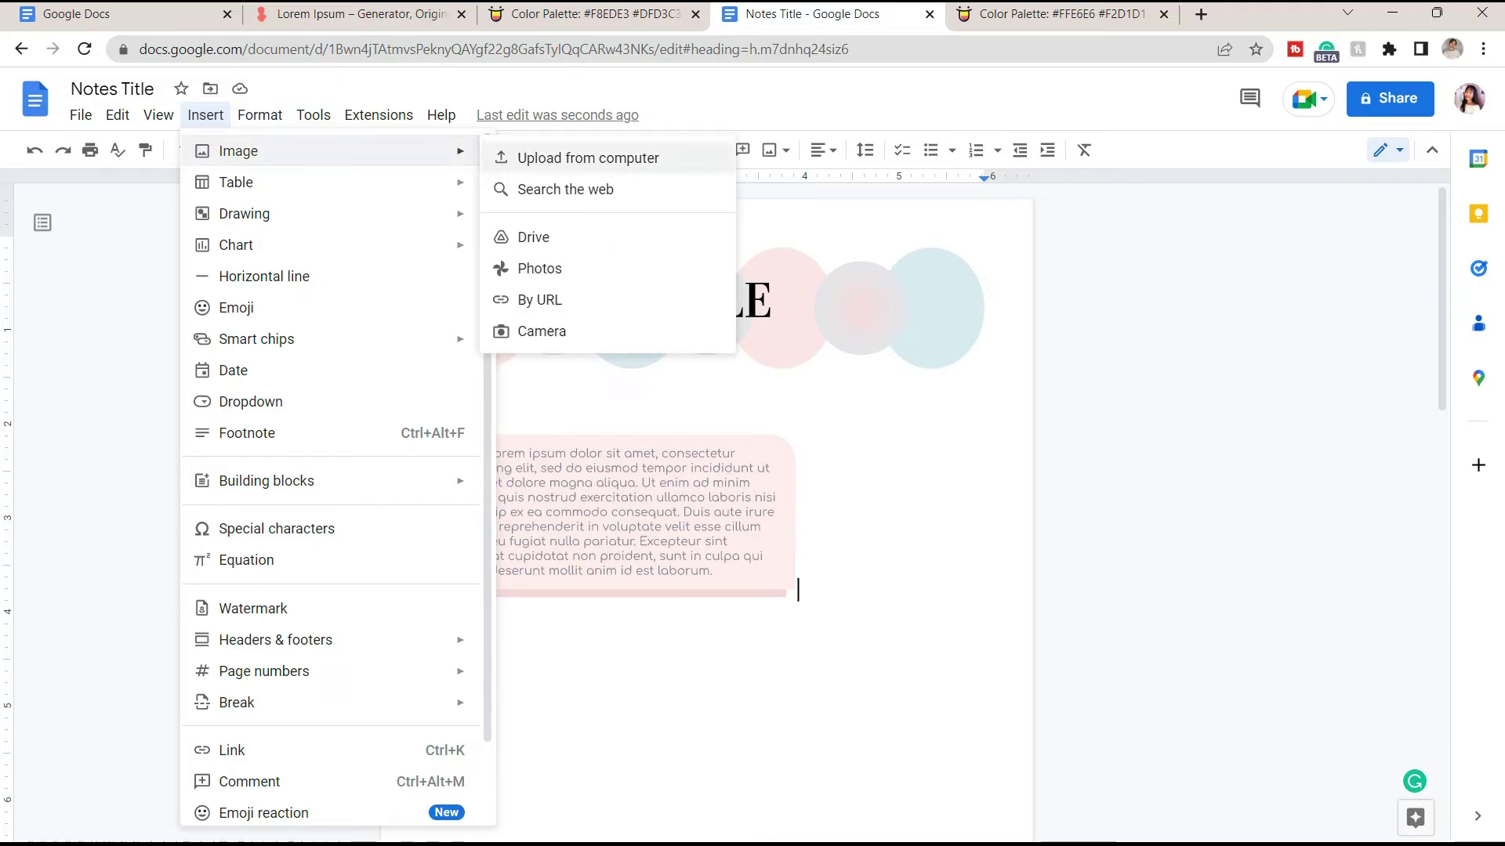
key("Down")
key("Return")
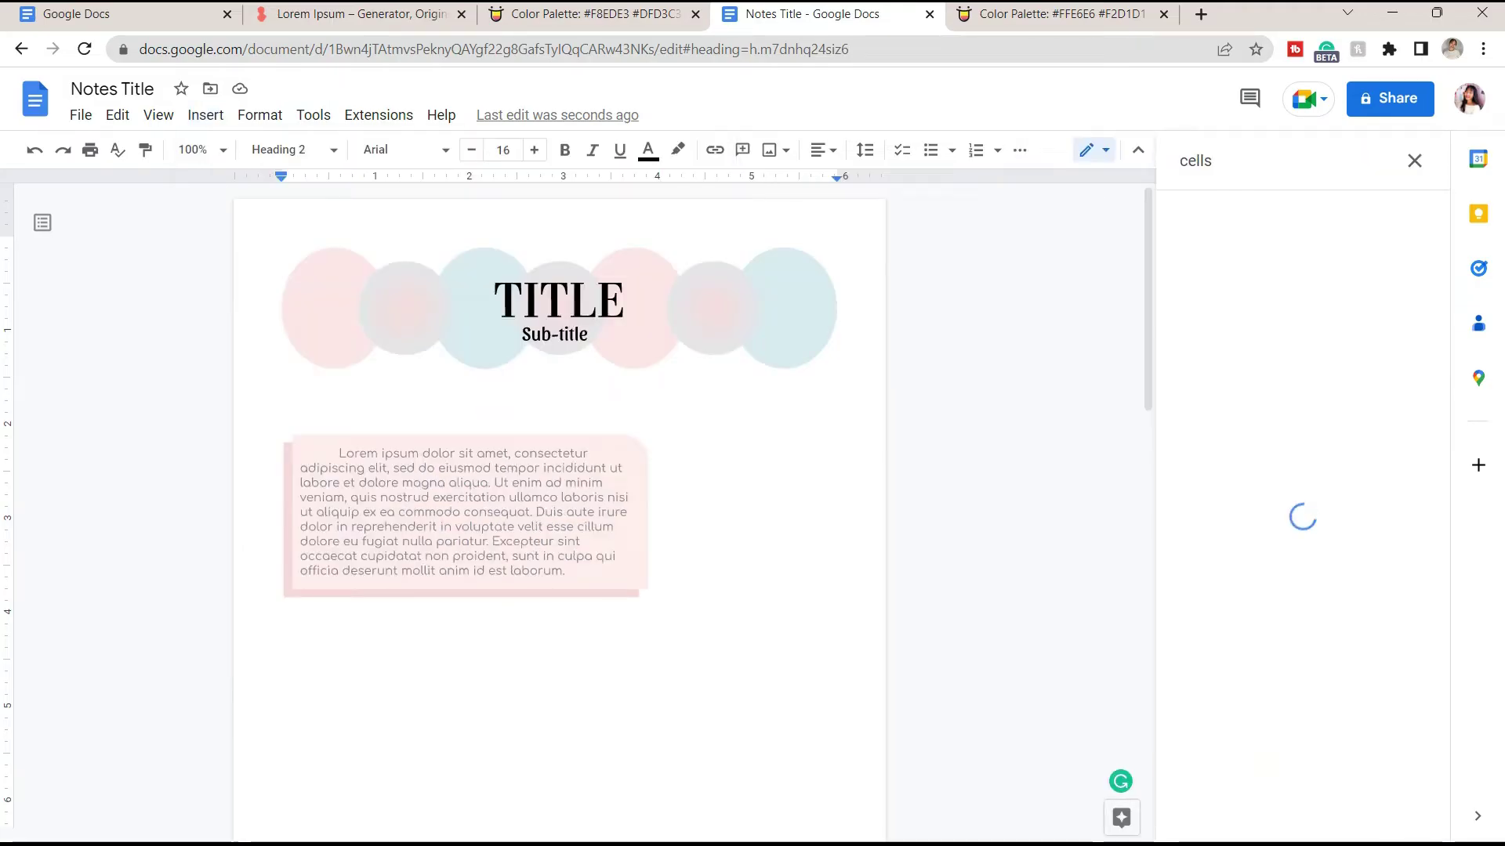
key("Down")
key("Down")
key("Down")
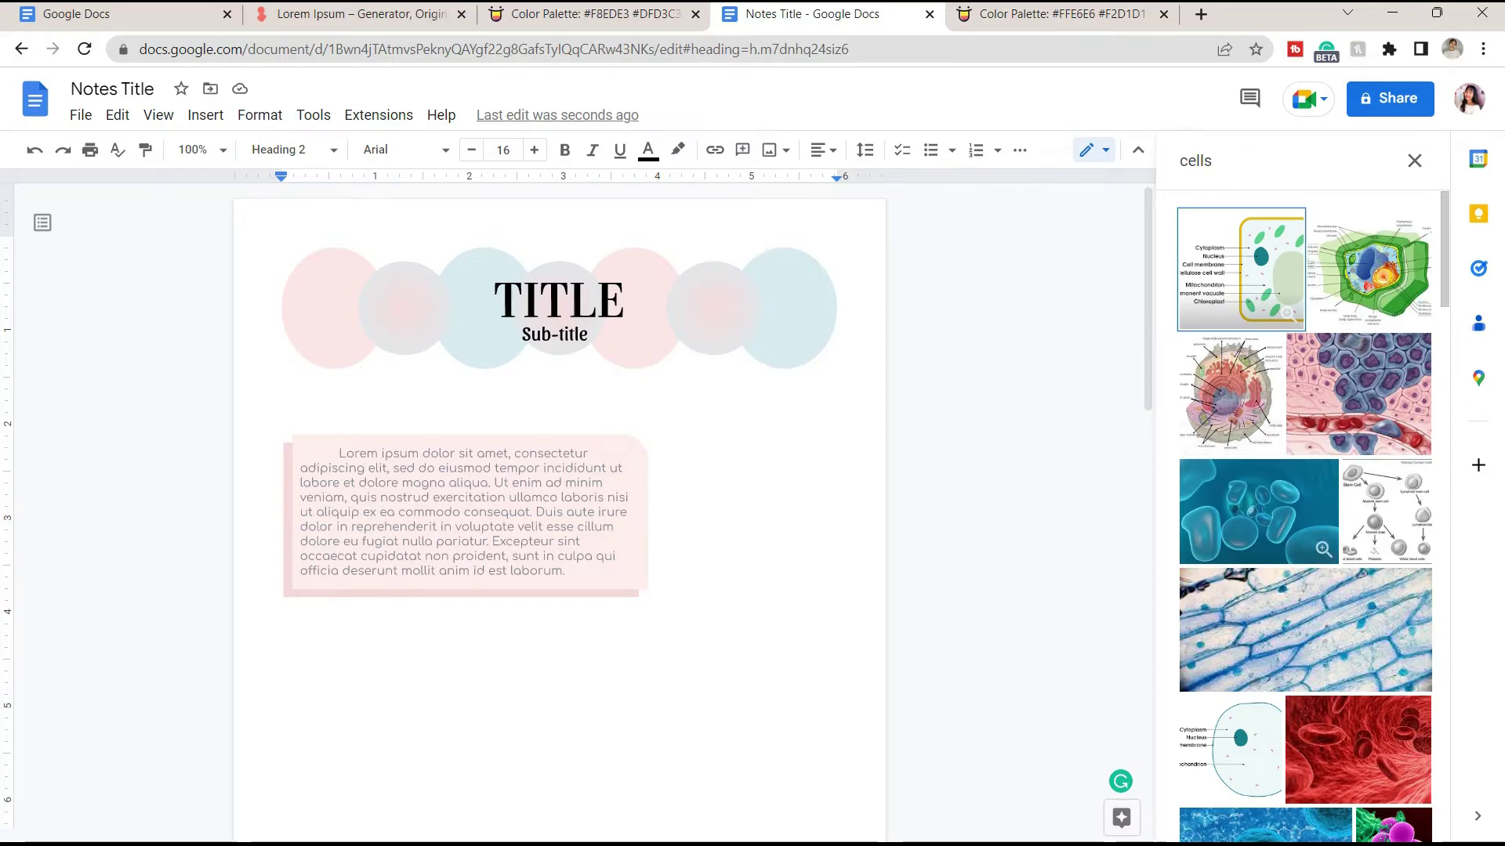
key("Return")
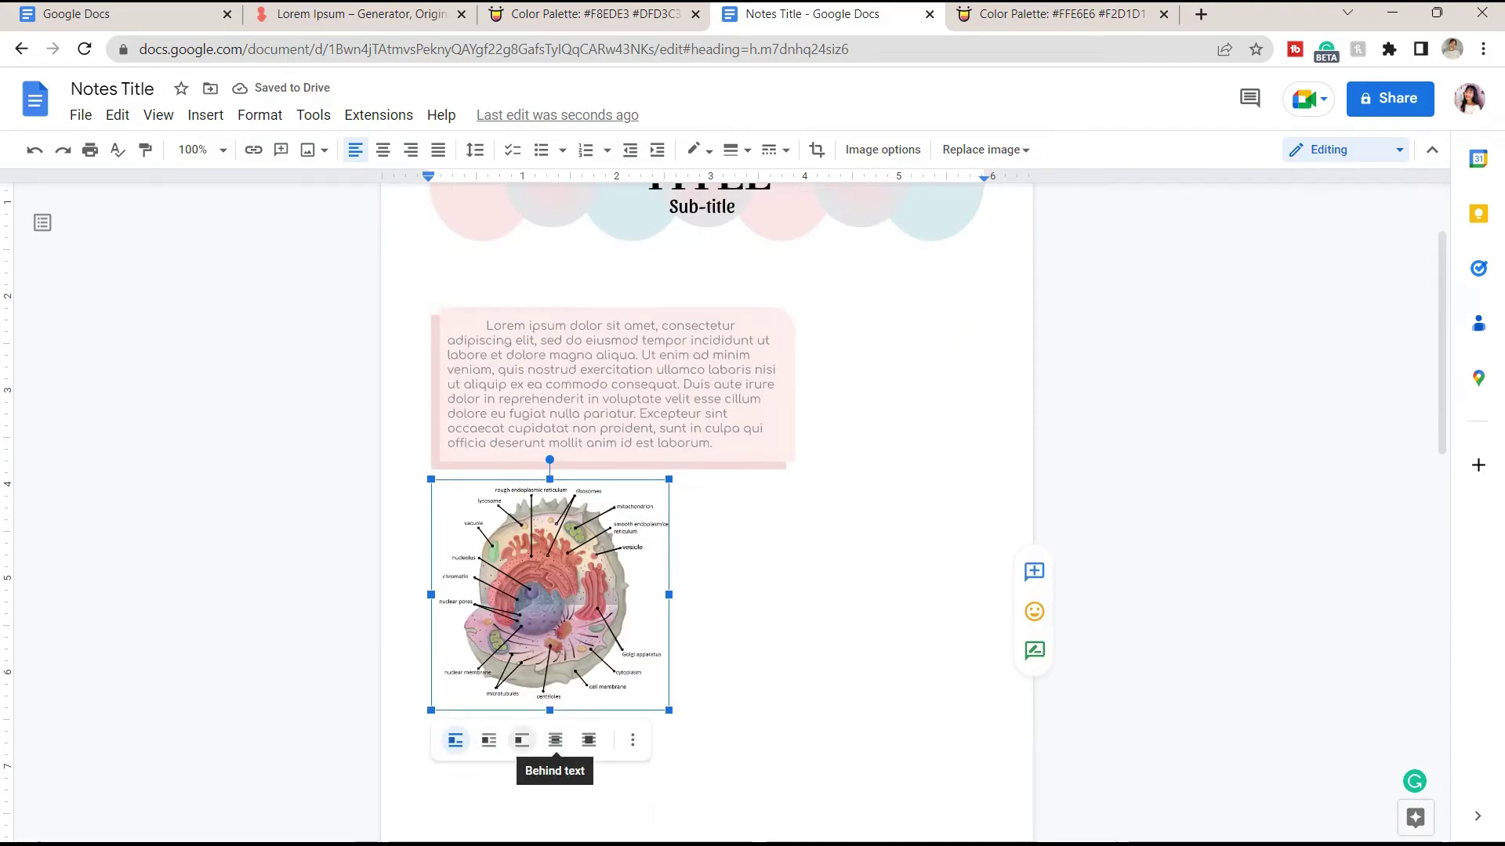
left_click(489, 739)
left_click_drag(549, 594, 865, 408)
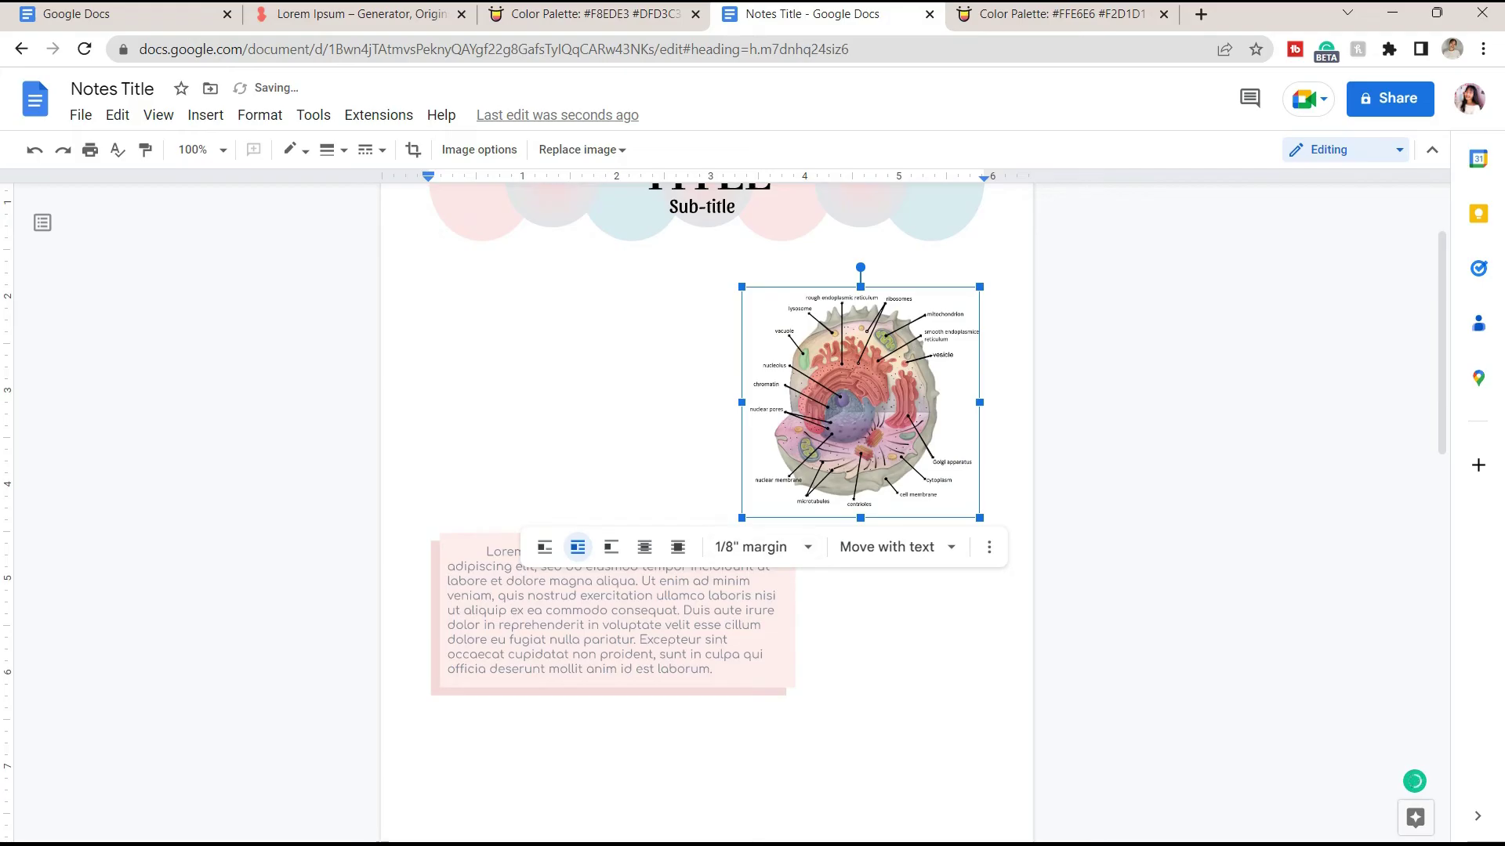
Step: Add the bold heading "Subtopic title" in the Sansita font below the pink text box
type("b topic title")
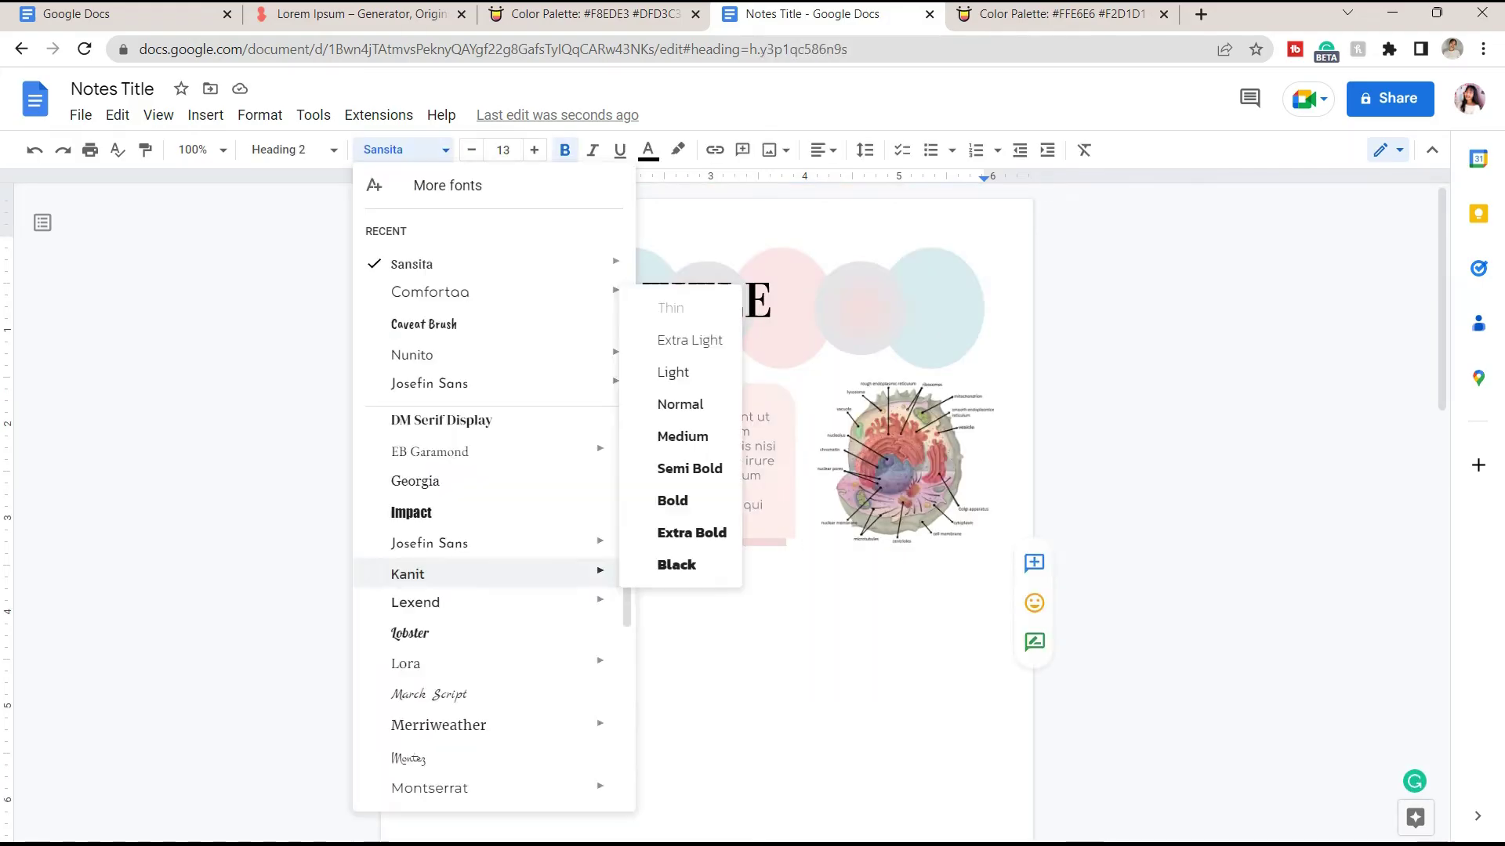
scroll(501, 562, "down", 9)
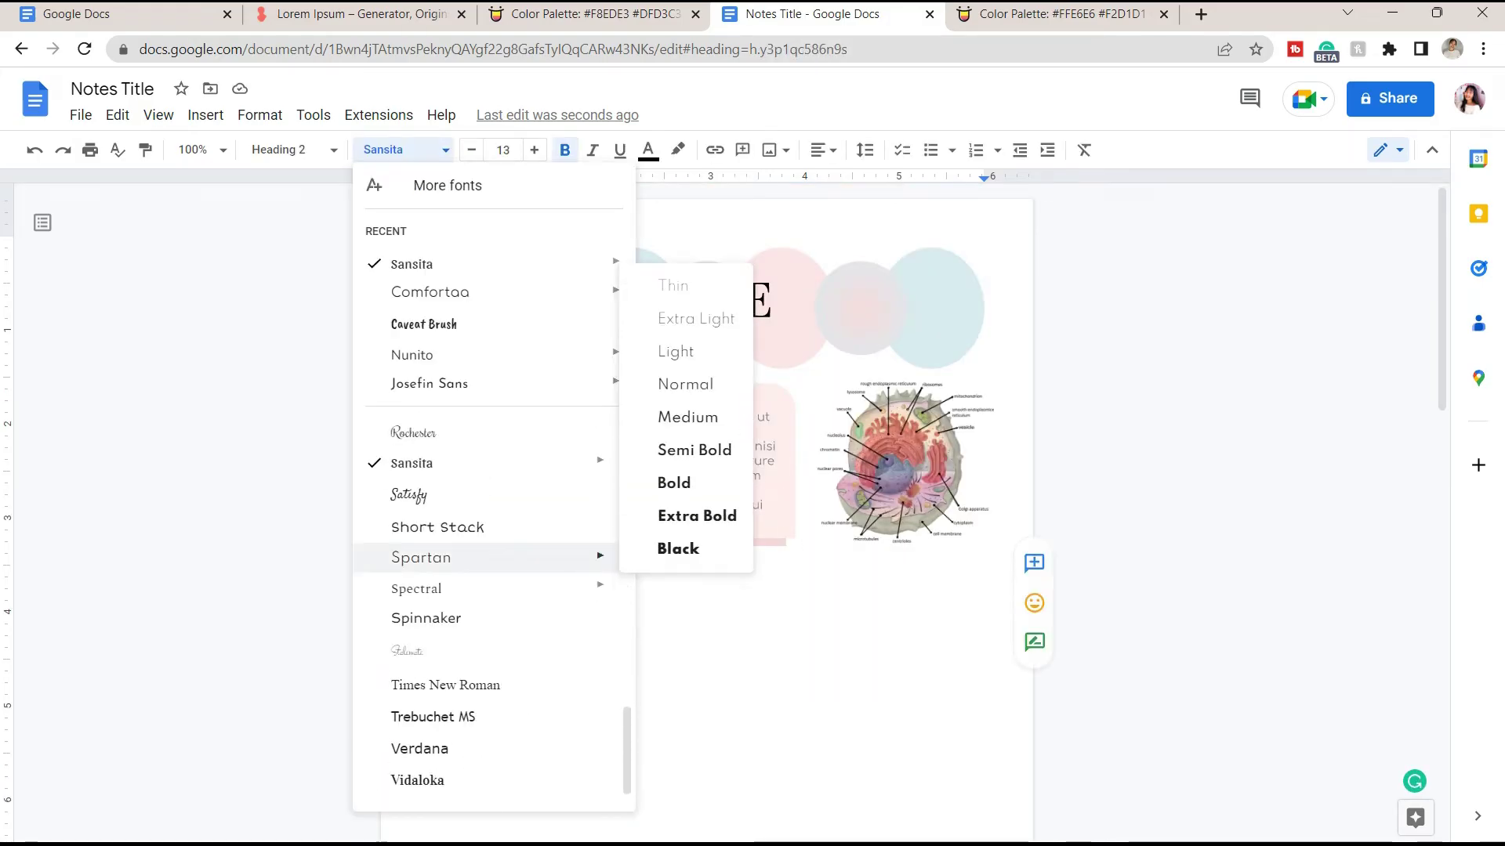
scroll(486, 619, "down", 1)
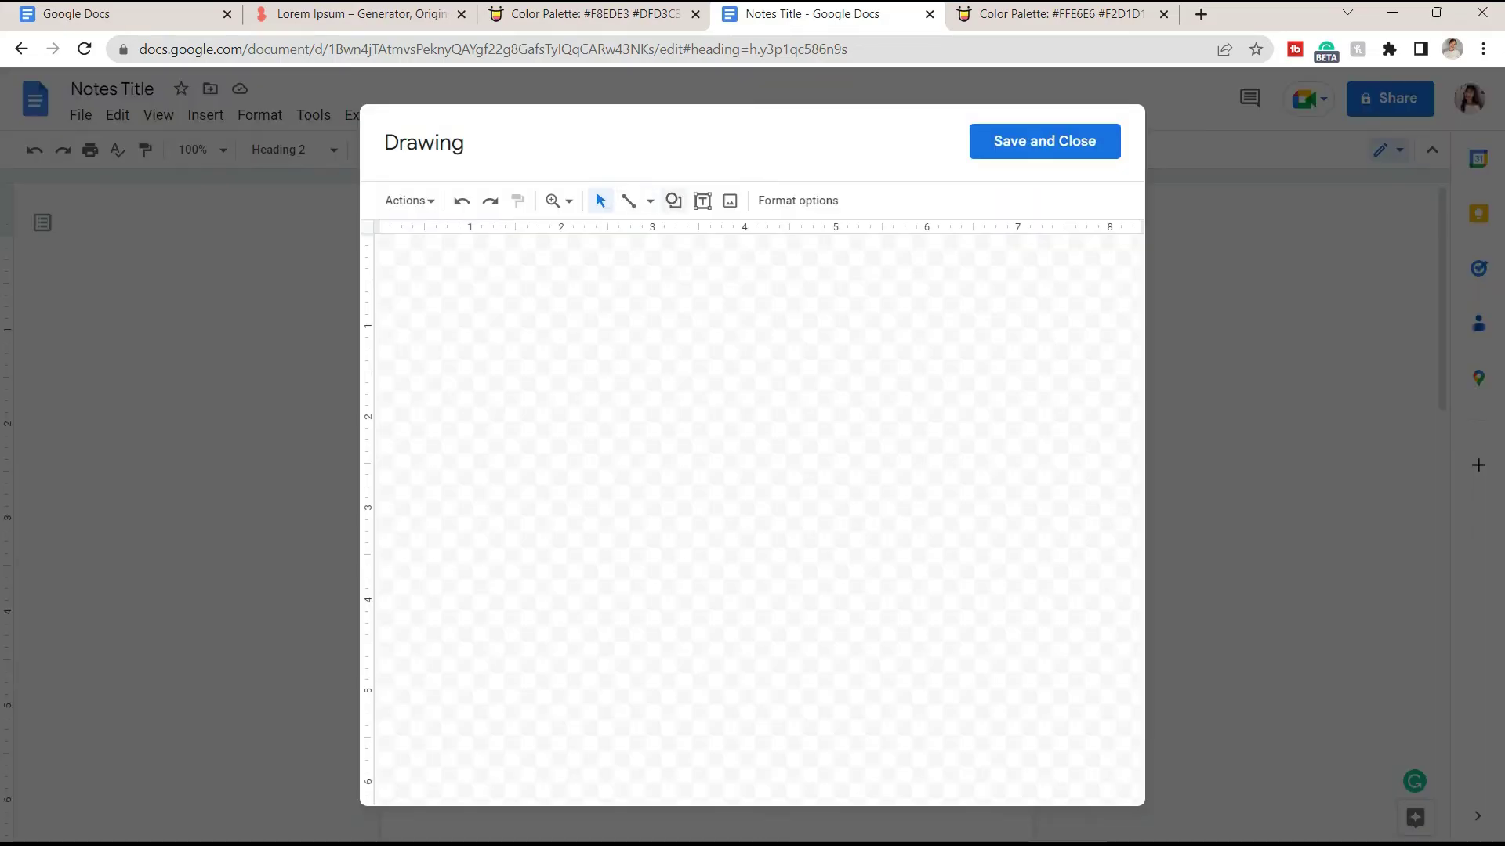
Step: Draw a row of four small circles in a new drawing, filled with the palette's pastel pinks and blues
left_click(674, 201)
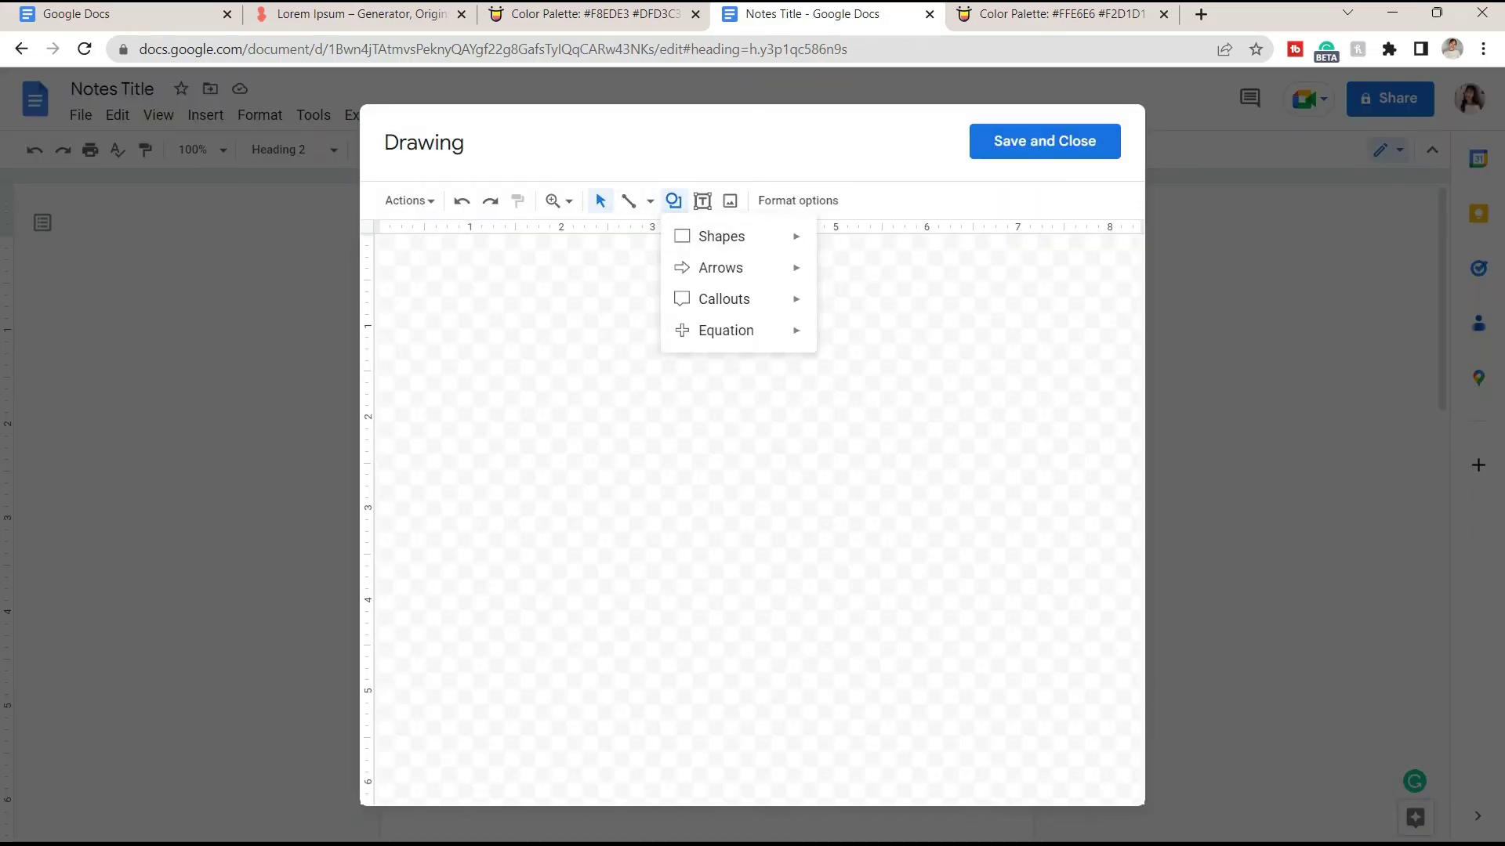
mouse_move(721, 236)
left_click(832, 243)
left_click(595, 296)
left_click(1058, 13)
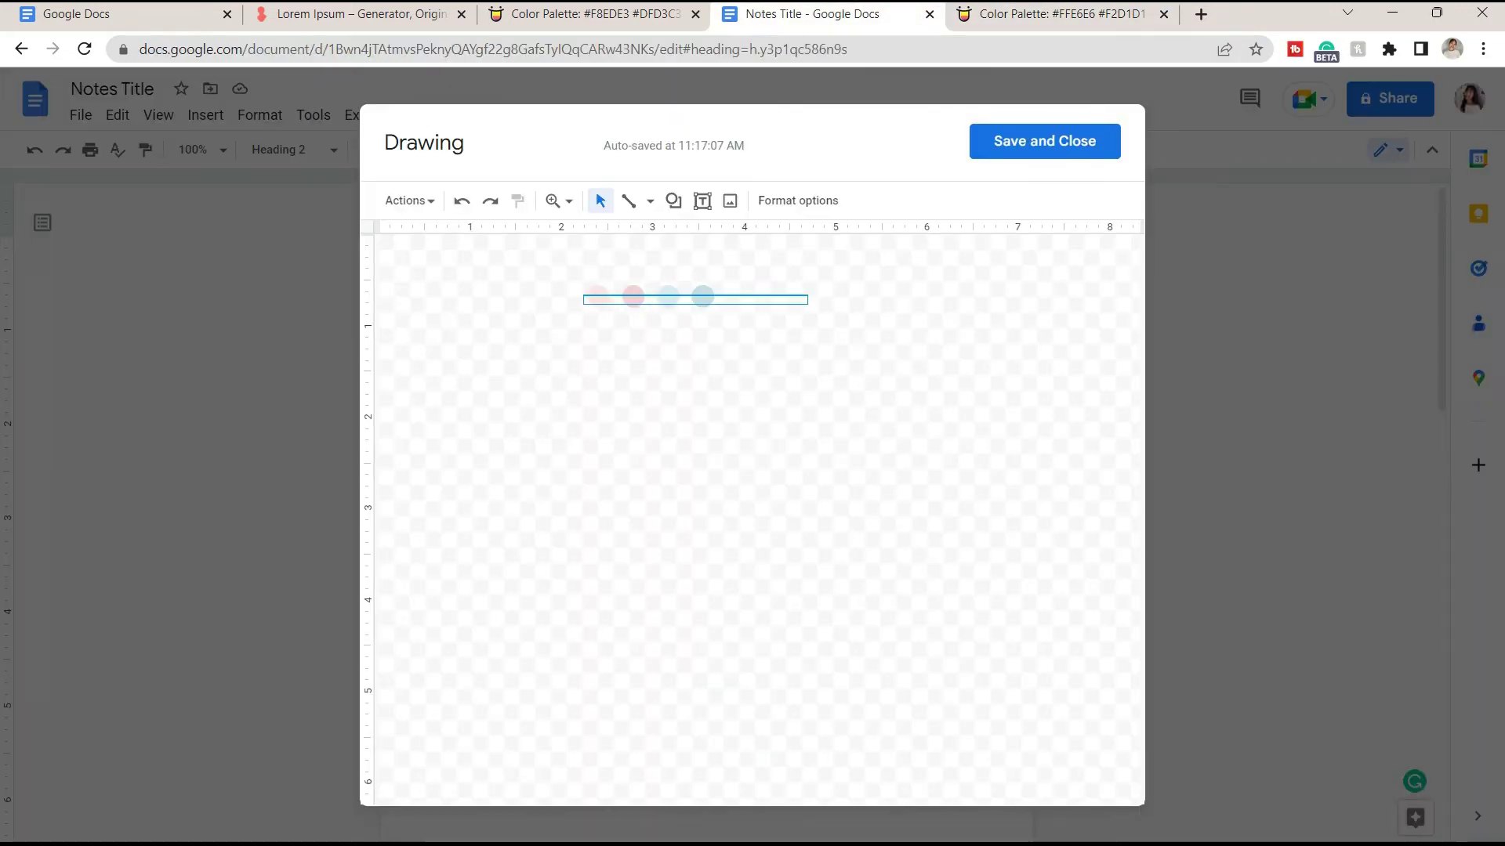
Step: Duplicate the four circles to form a row of eight, shrink the row, and save the drawing beside the subtopic title
left_click_drag(583, 295, 521, 283)
key("ctrl+c")
key("ctrl+v")
left_click_drag(681, 312, 808, 295)
key("ctrl+a")
left_click_drag(853, 306, 754, 296)
left_click_drag(754, 296, 747, 295)
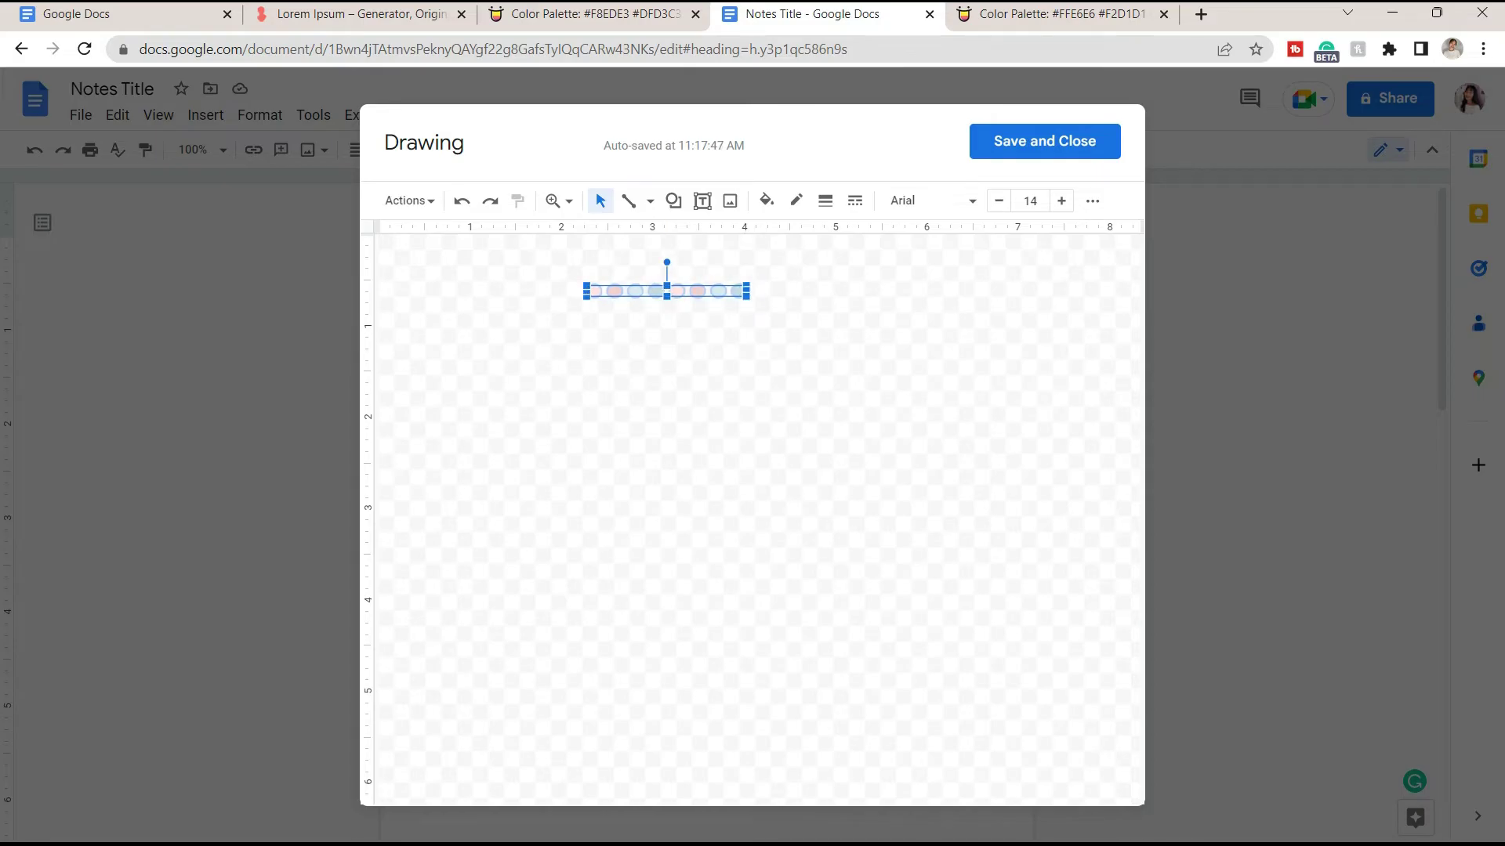
left_click(1044, 141)
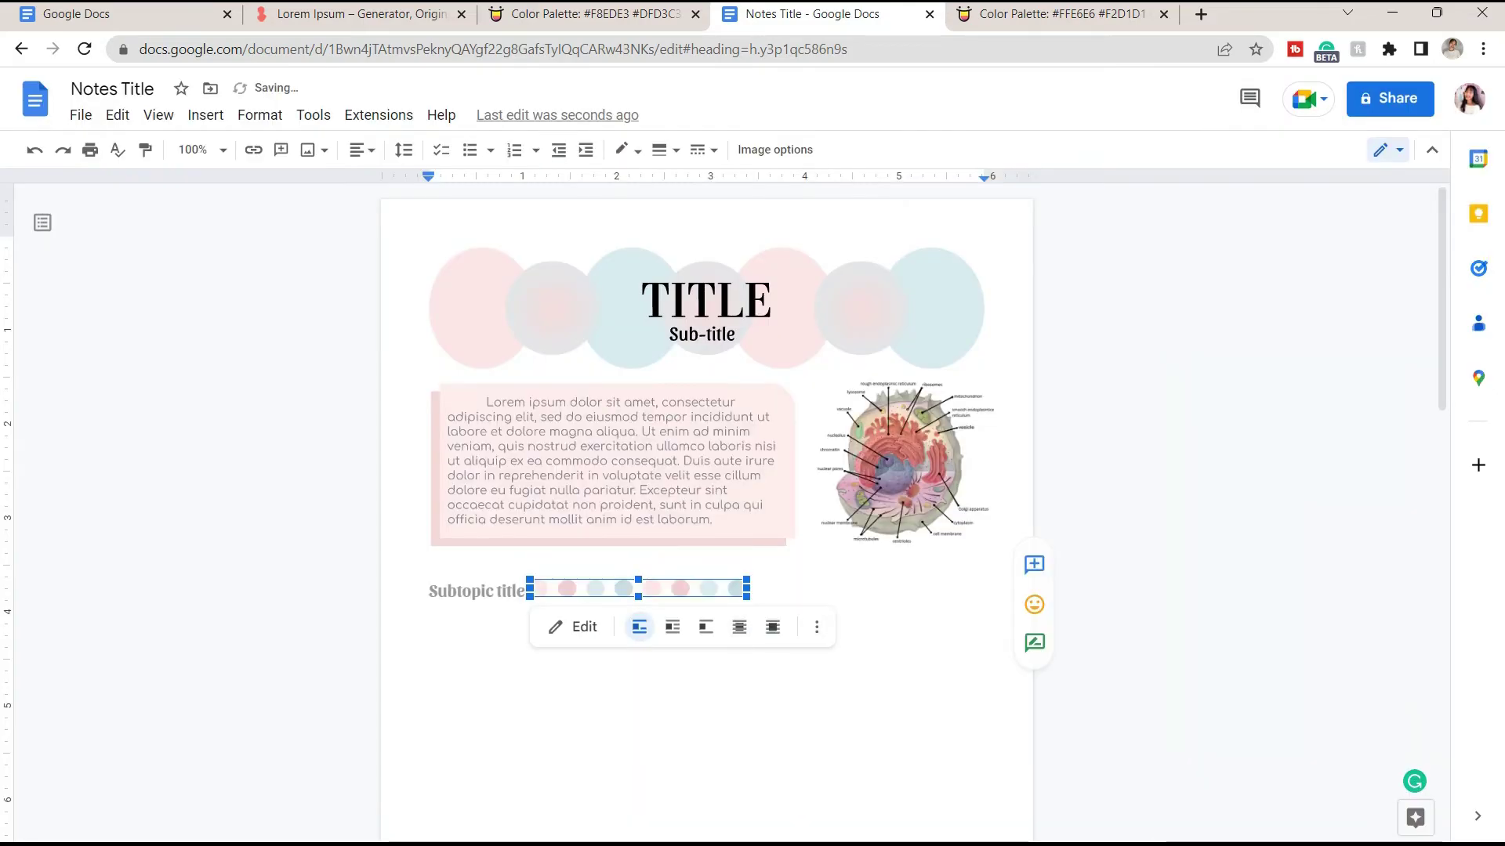
Step: Add a Lorem ipsum paragraph below the subtopic title
left_click(430, 696)
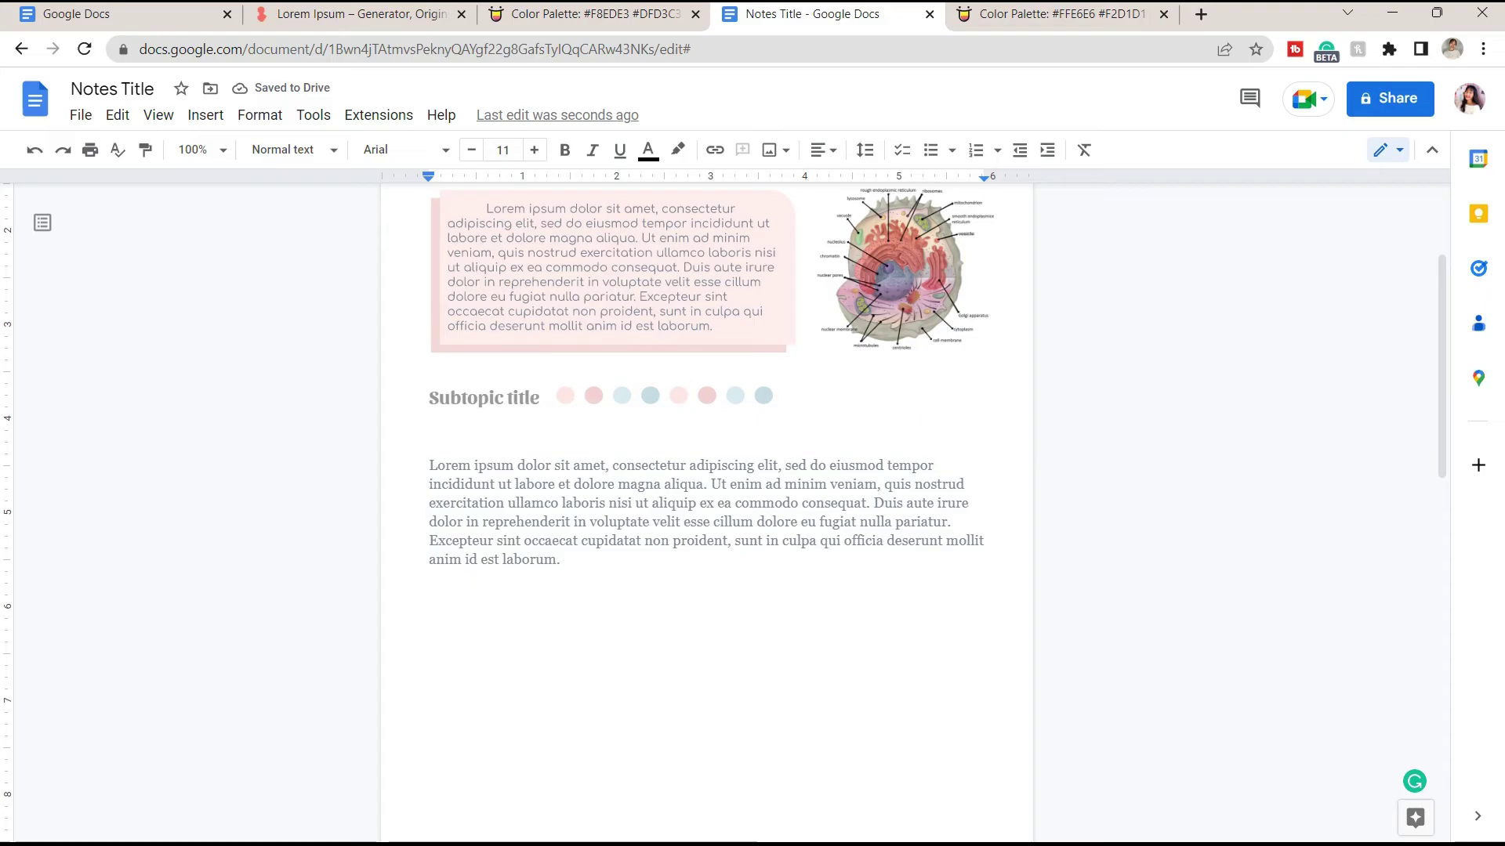
Step: Replace the list bullets in the blue-outlined rounded box with arrow symbols and save the drawing into the document
left_click(536, 602)
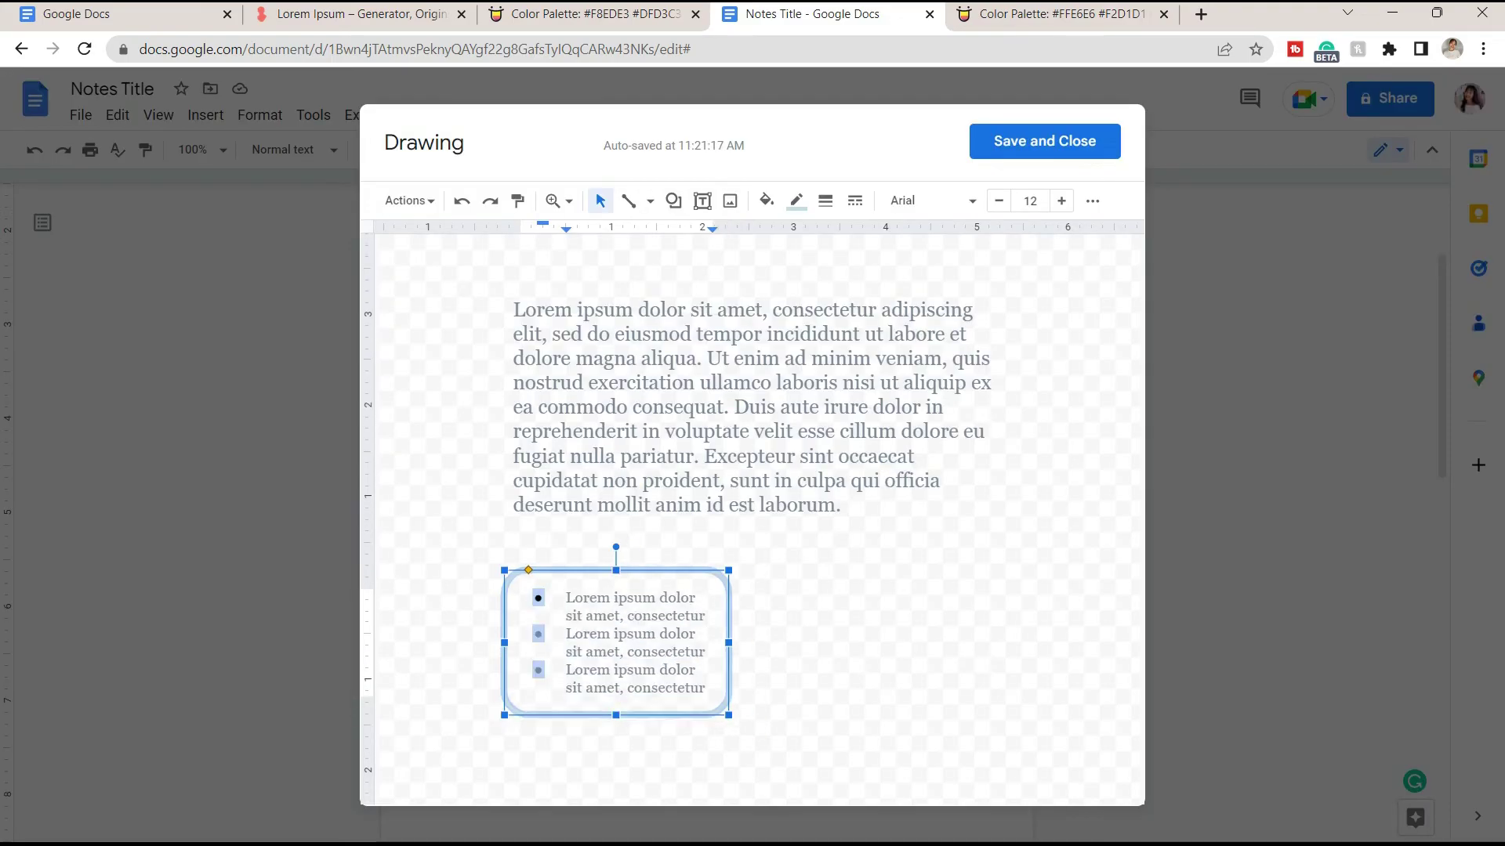
right_click(535, 603)
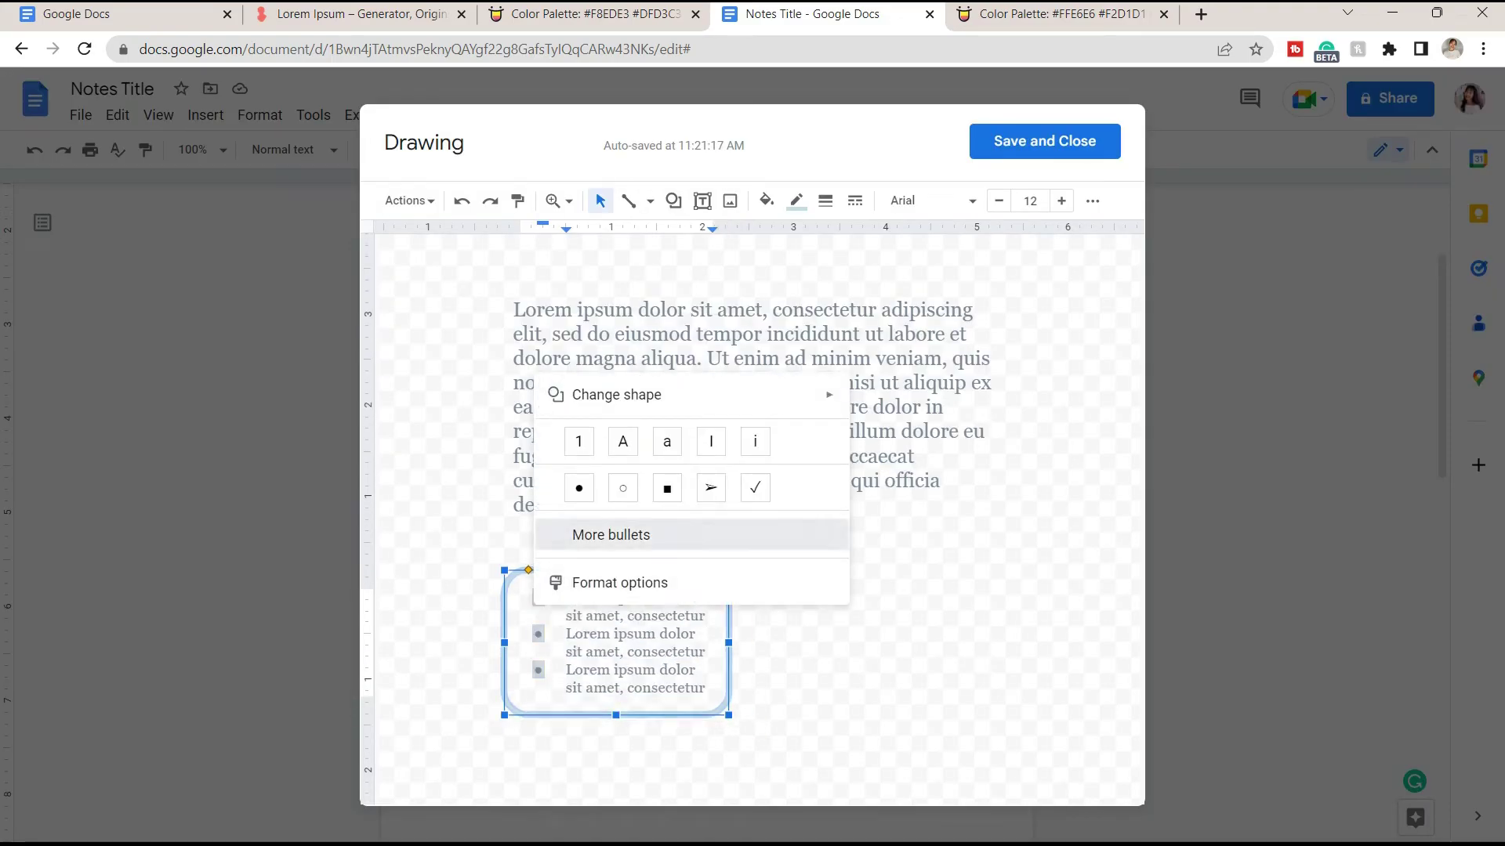
left_click(599, 535)
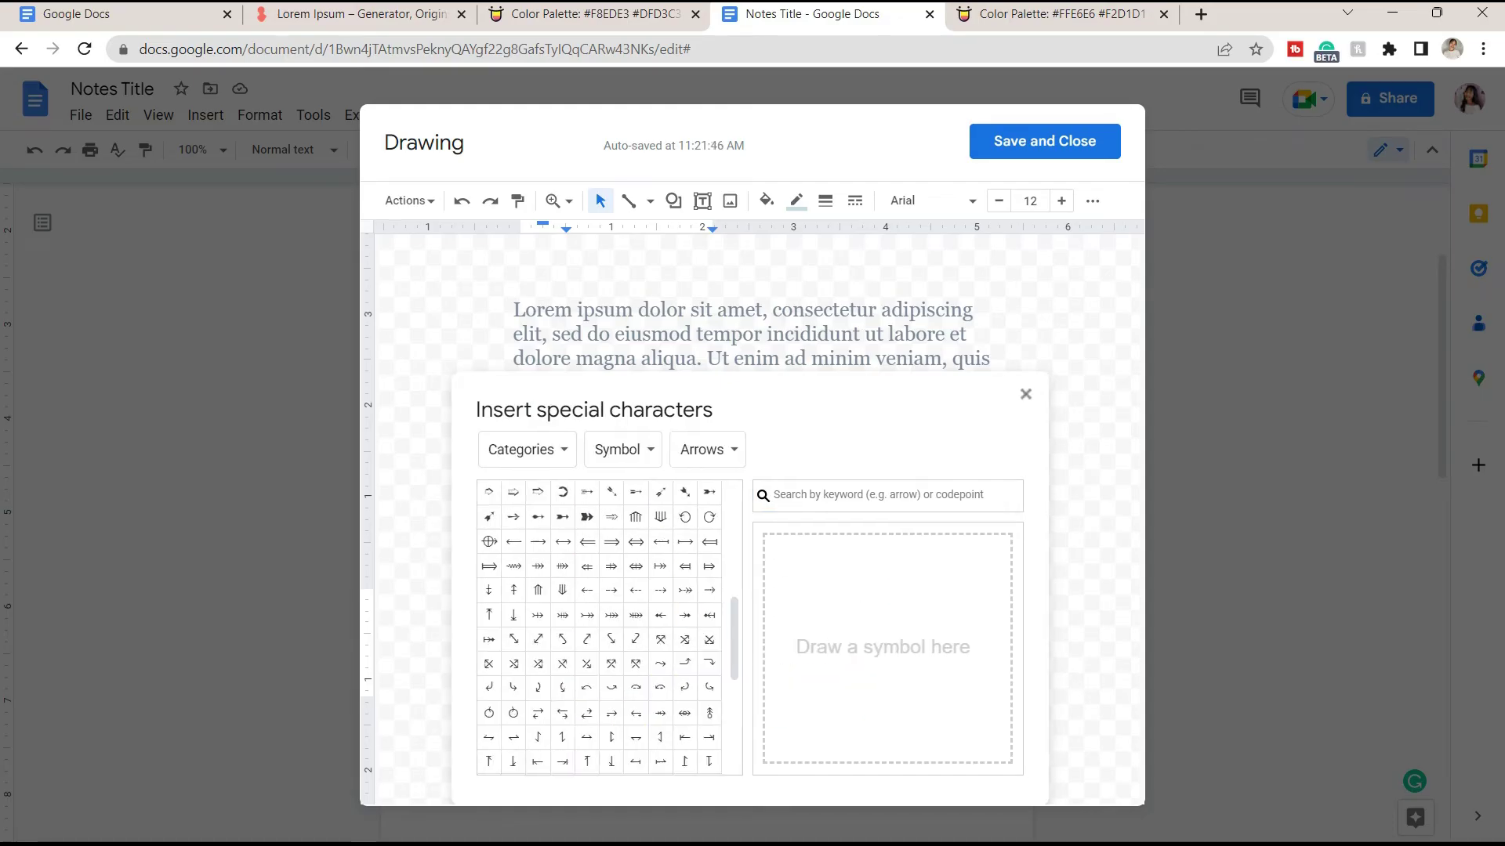
left_click(1027, 394)
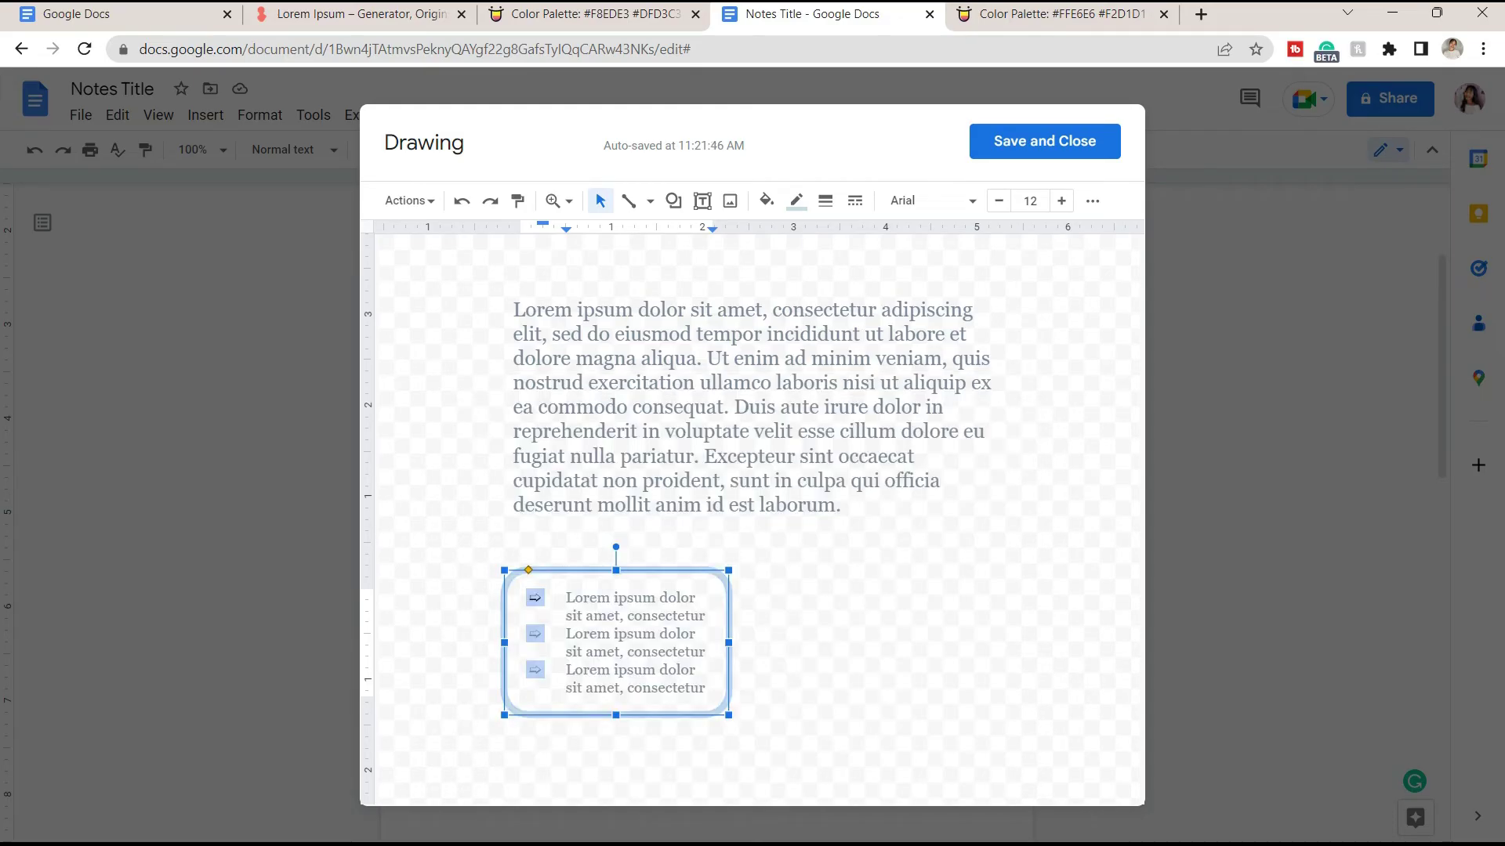
left_click(1044, 142)
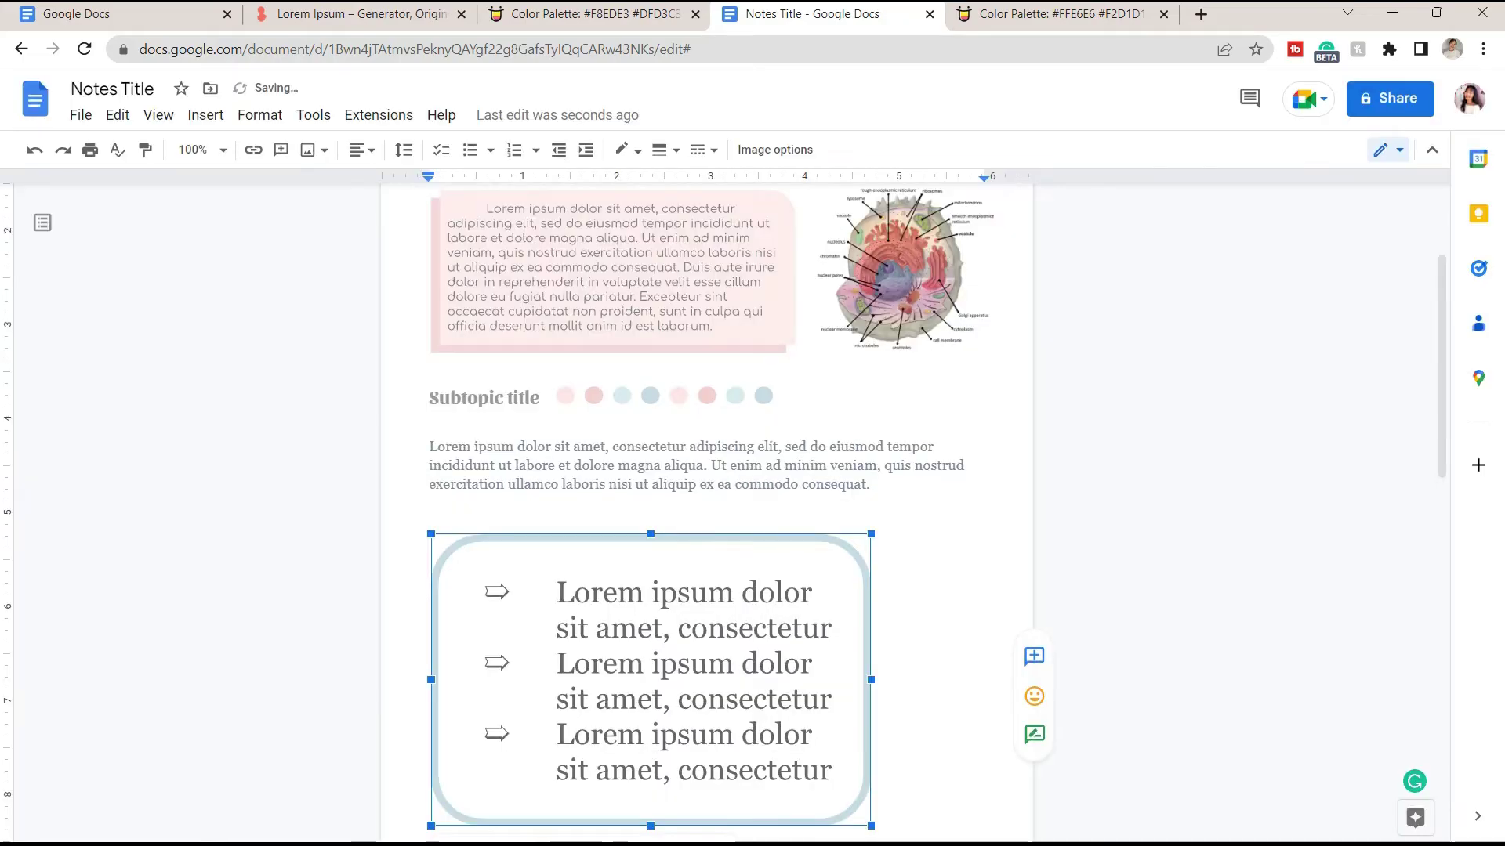
Step: Shrink the bulleted box drawing, set it to wrap text, and place it to the right of the paragraph
left_click_drag(871, 825, 630, 666)
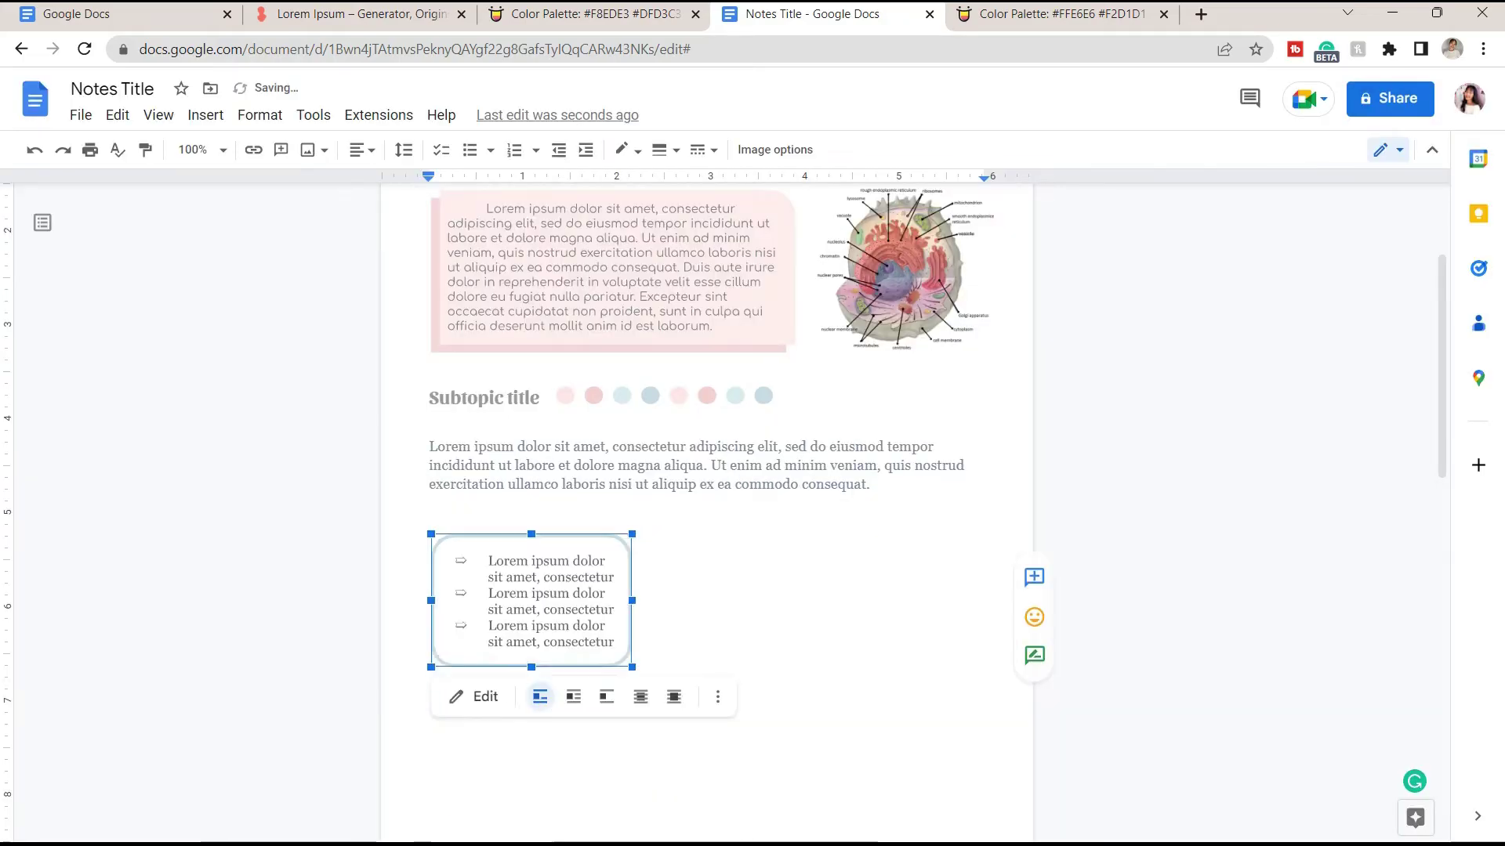
left_click(575, 698)
left_click_drag(530, 600, 884, 488)
Step: Paste a copy of the subtopic title with its circles below the paragraph and right-align it
left_click(429, 654)
key("ctrl+v")
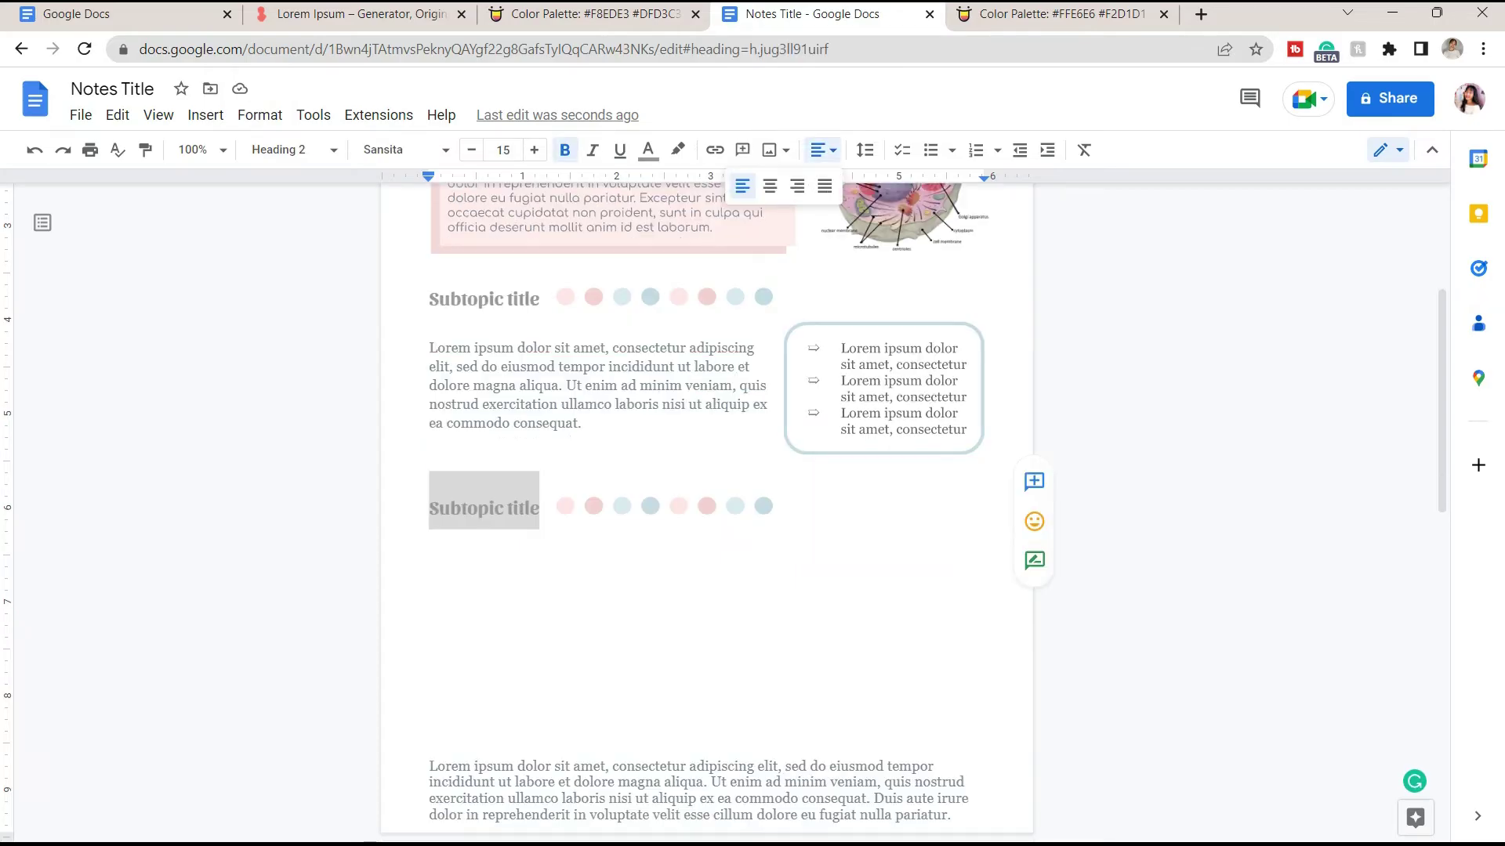
left_click(797, 186)
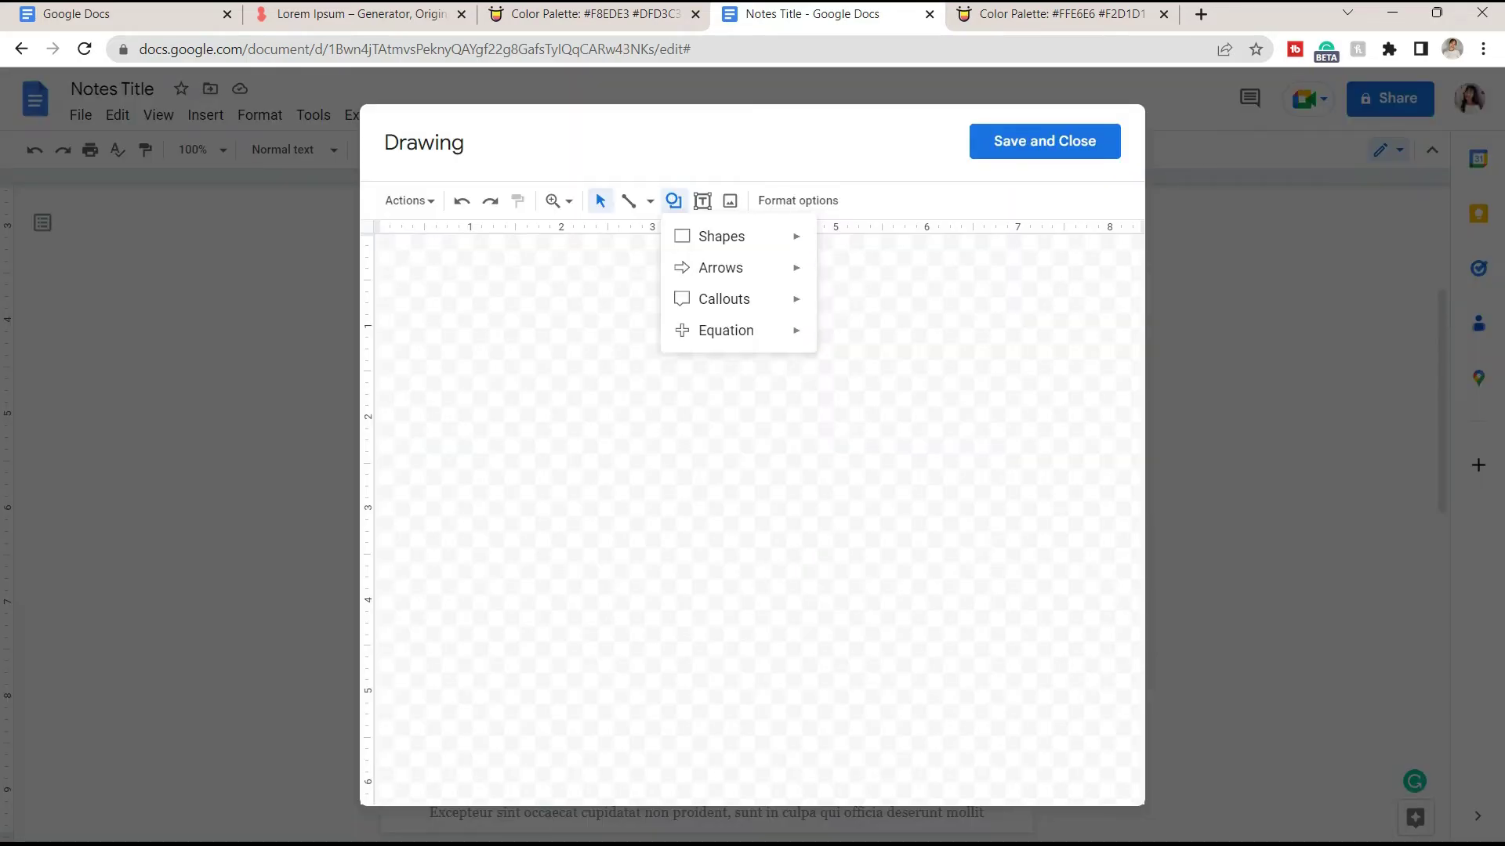
Step: Draw a white rounded rectangle in a new drawing with a pink copy slightly offset behind it
mouse_move(721, 237)
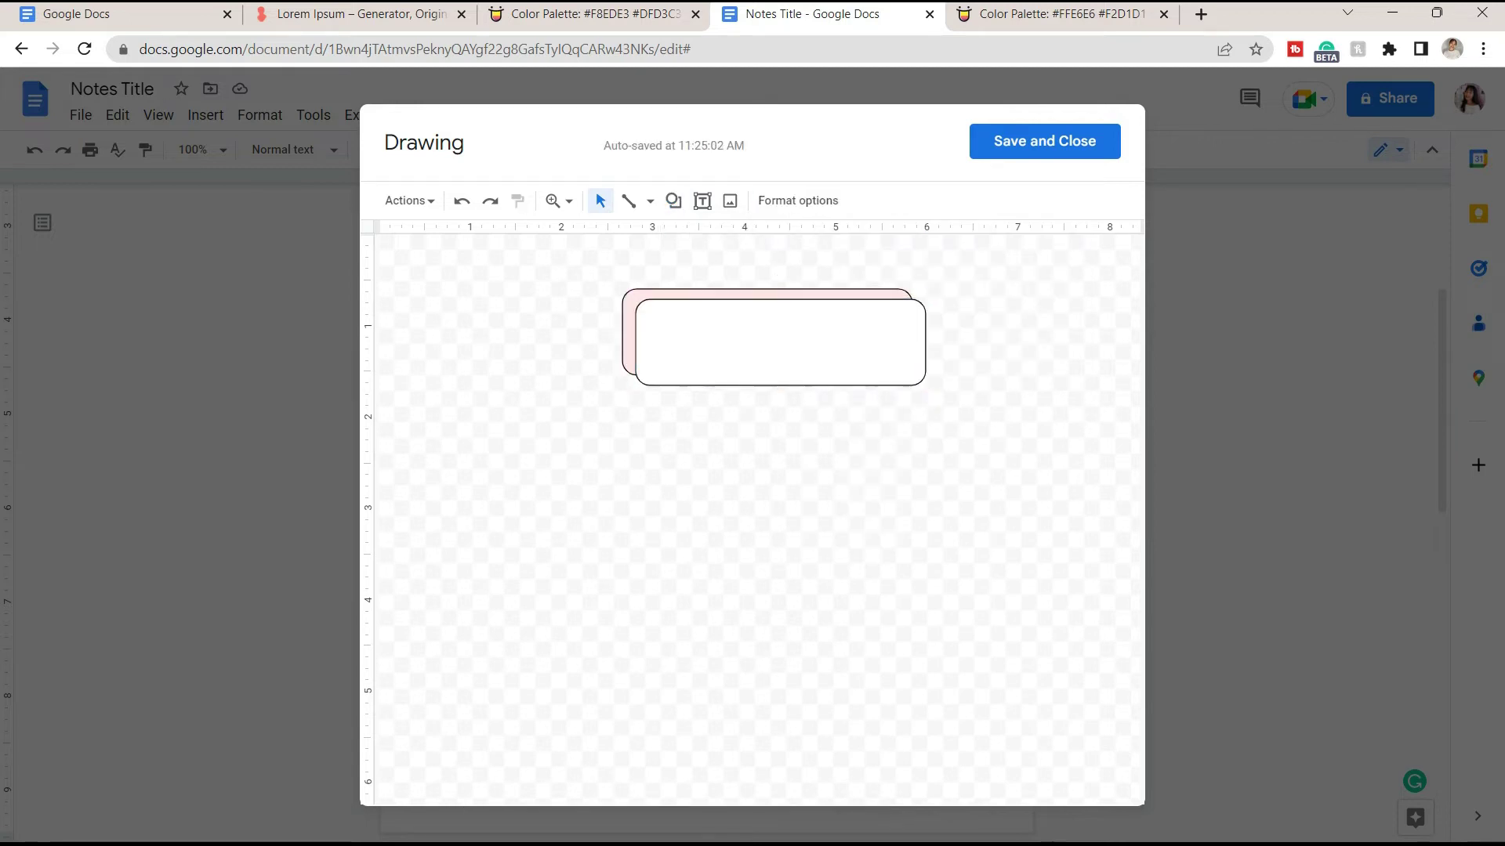
left_click_drag(780, 328, 775, 329)
left_click(775, 439)
Step: Enter "Title" in the front rectangle, set its font to Caveat Brush, and center it
double_click(776, 329)
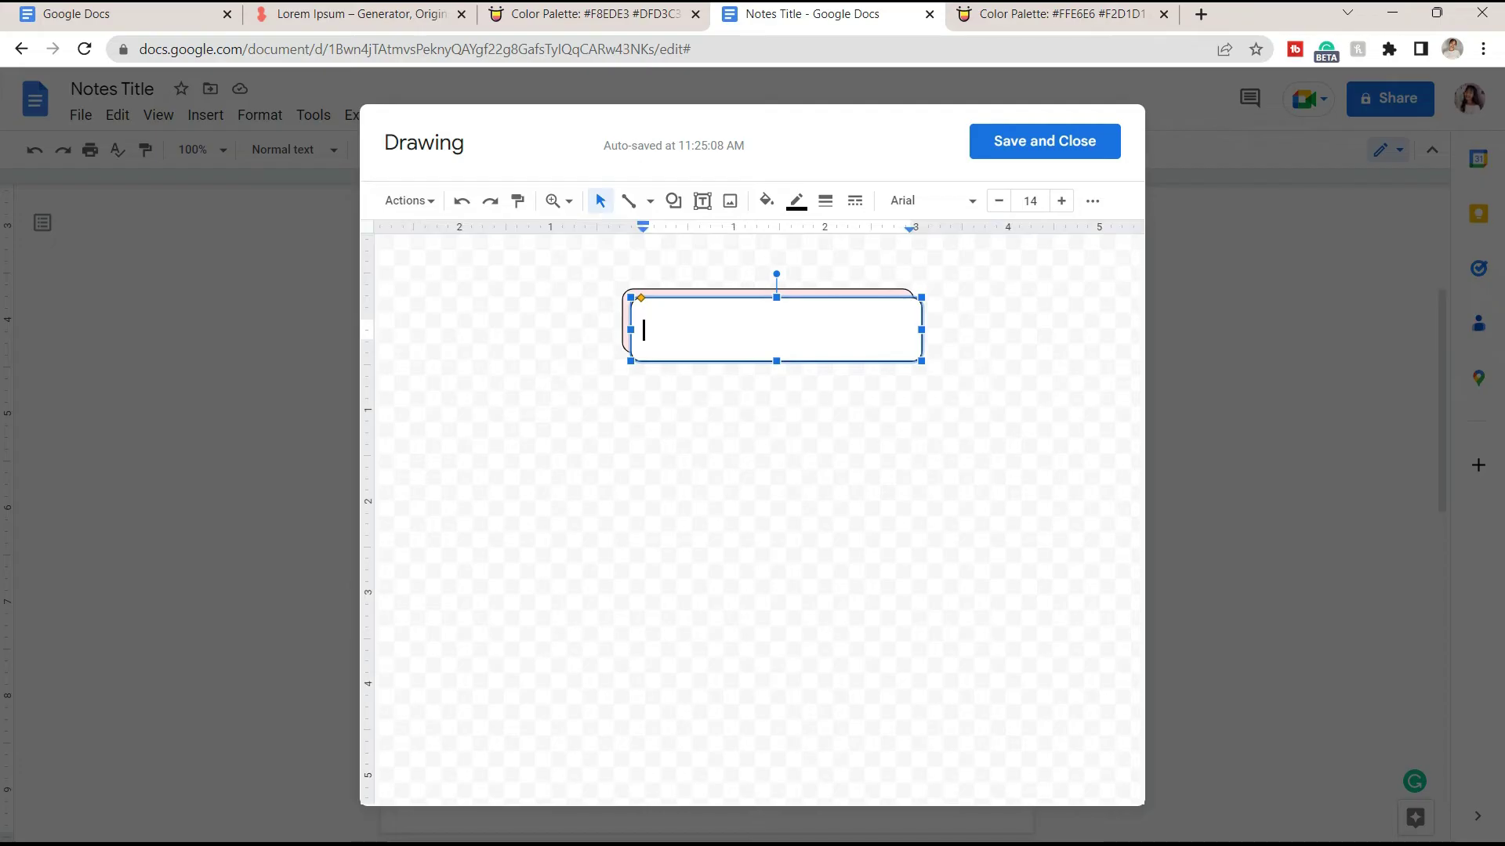
type("Title")
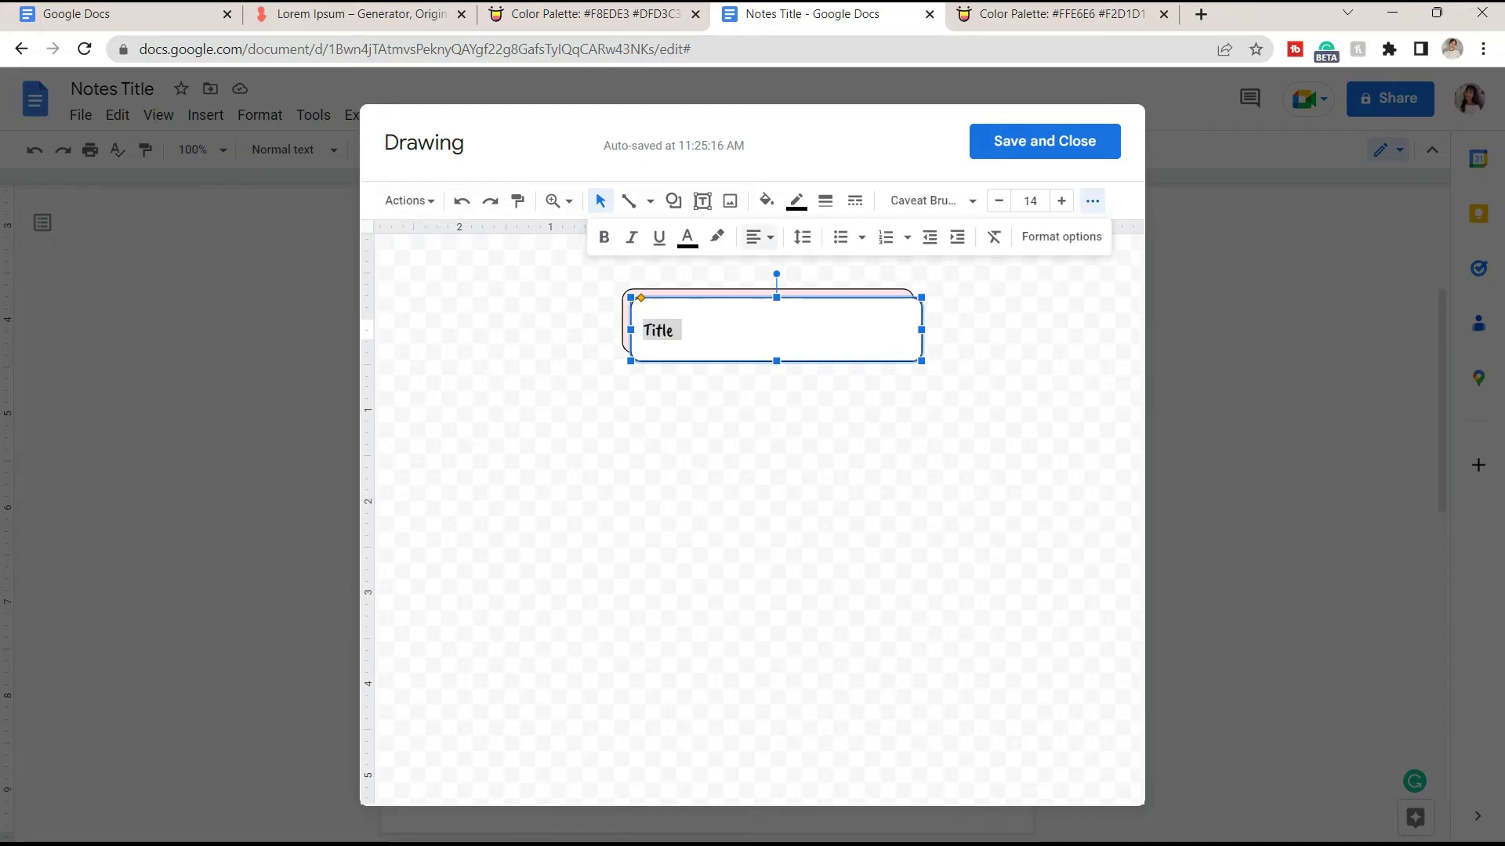
key("ctrl+shift+e")
key("Escape")
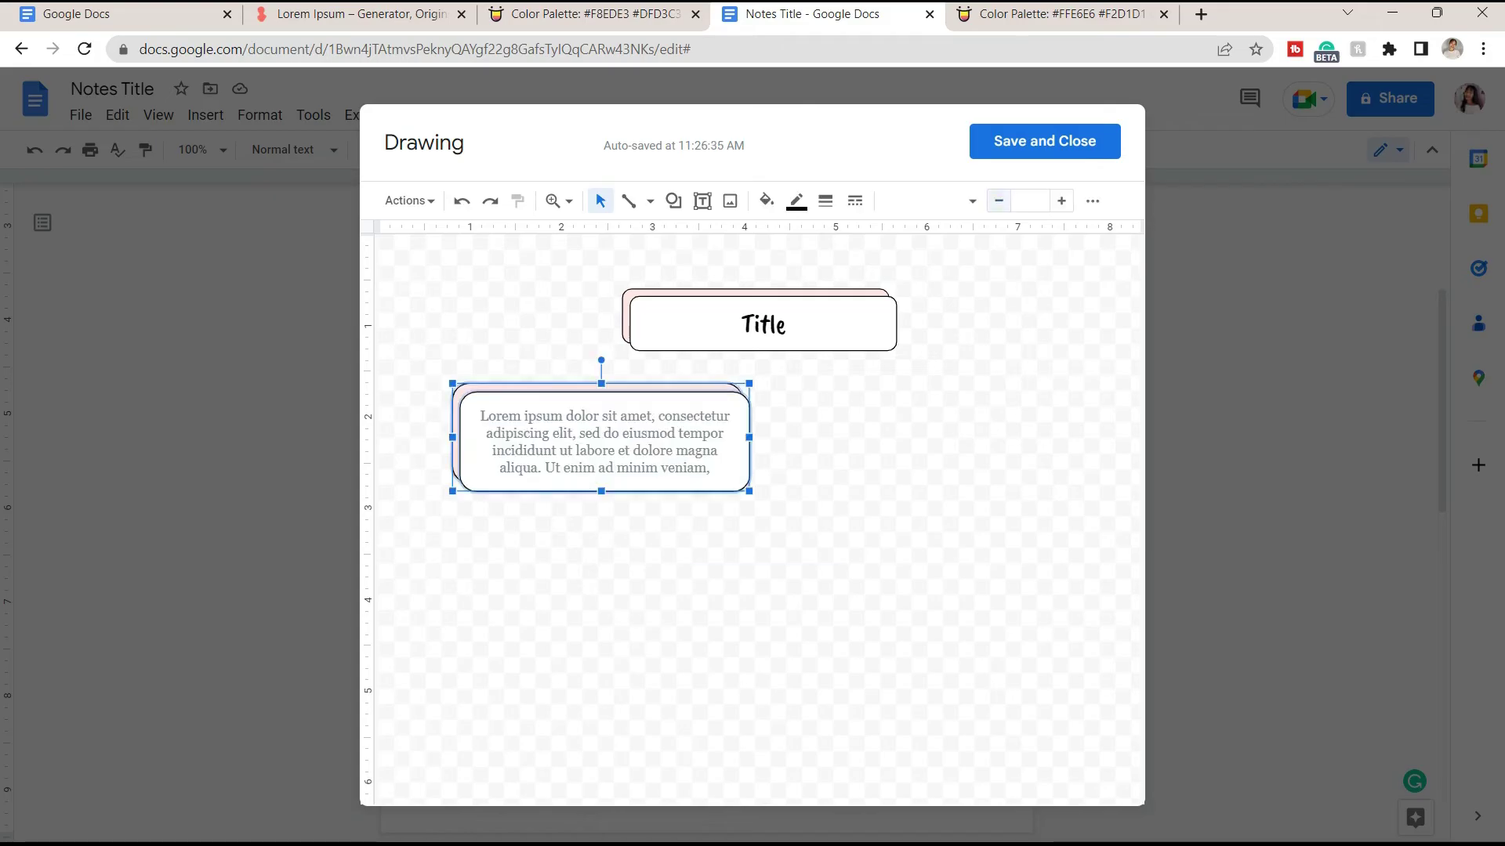
Step: Duplicate the layered Lorem ipsum box to the right of the original and center the title box above both
key("ctrl+d")
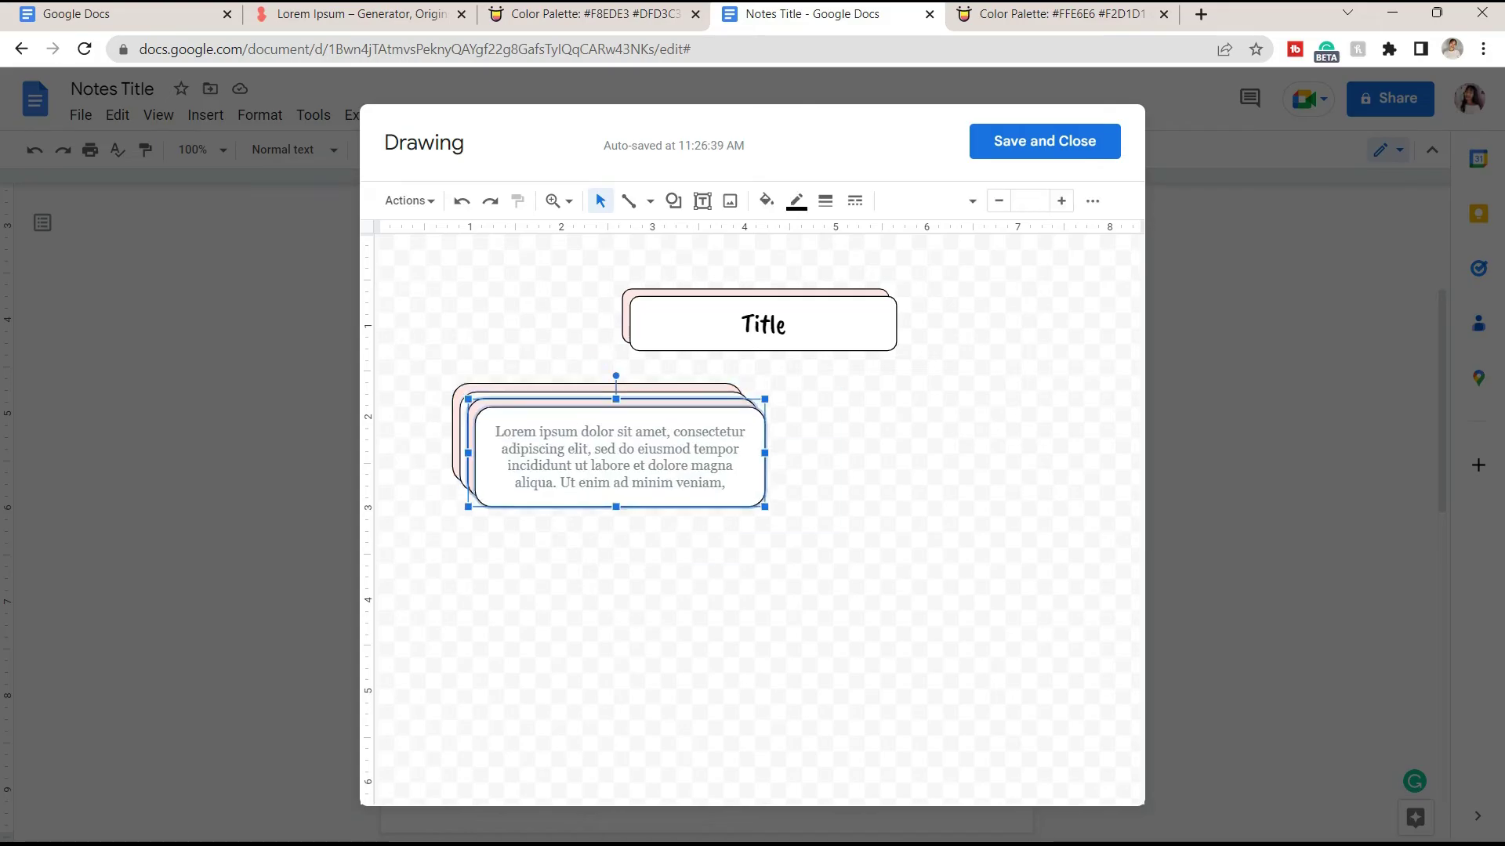
left_click_drag(618, 453, 932, 433)
left_click_drag(1003, 273, 760, 329)
left_click_drag(760, 323, 768, 323)
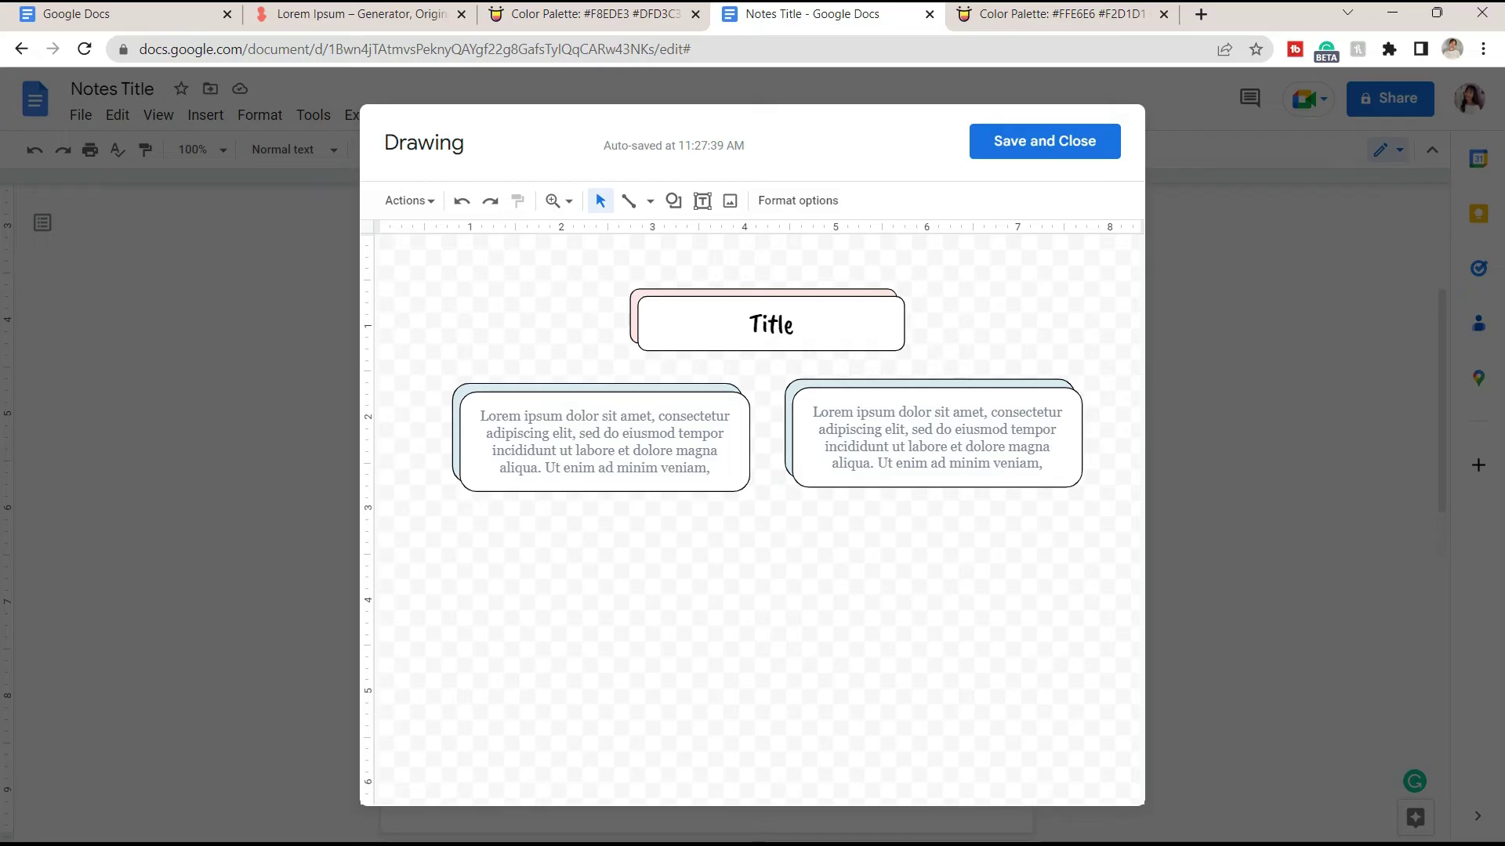
Step: Connect the title box to both Lorem ipsum boxes with elbow connectors, removing the stray extra connector
left_click(650, 201)
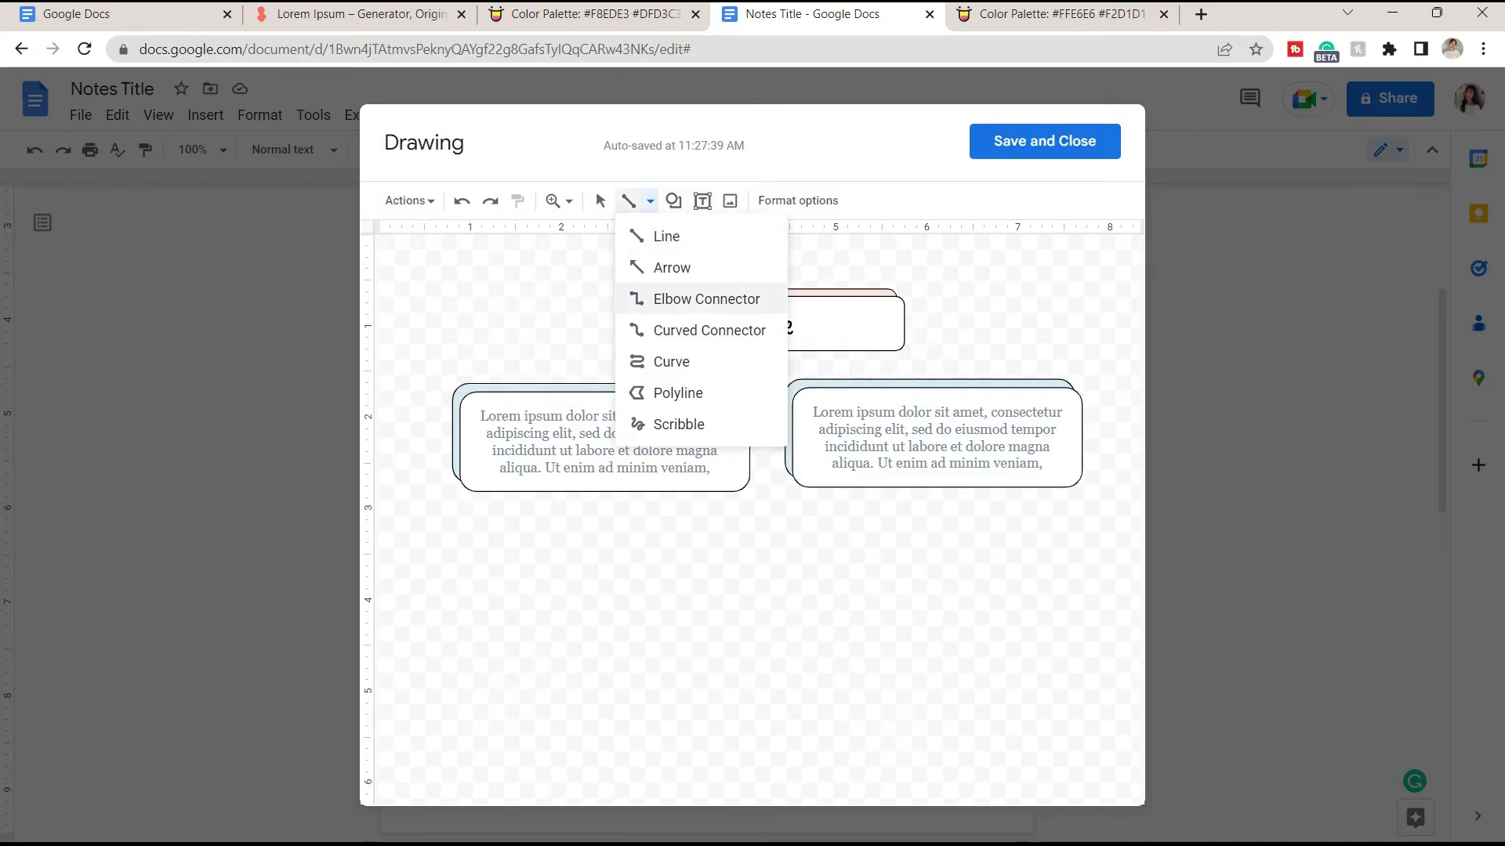
left_click(706, 298)
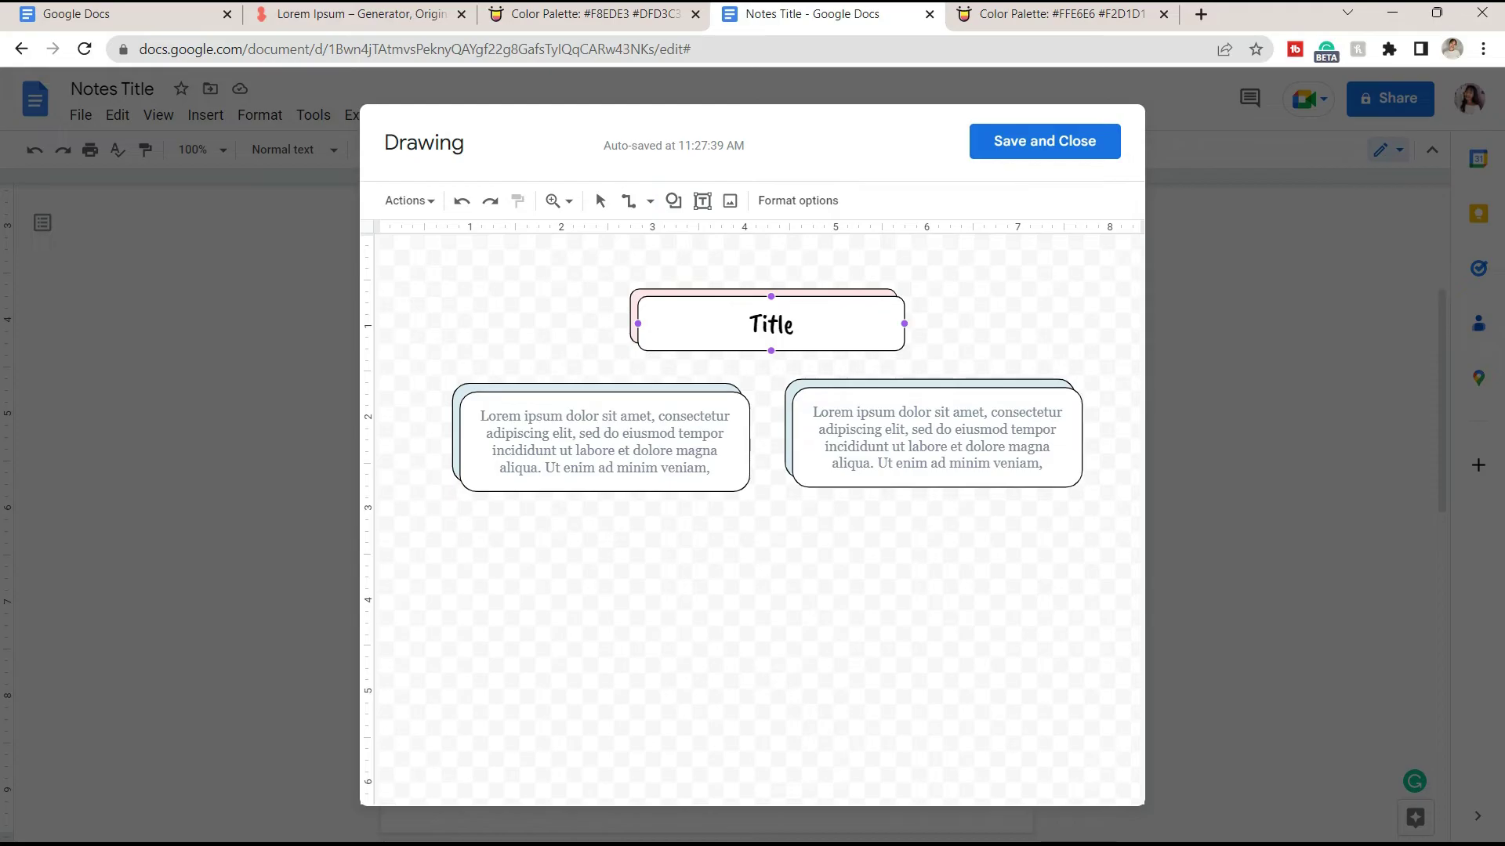
left_click_drag(631, 374, 597, 383)
left_click_drag(771, 351, 938, 388)
left_click(628, 200)
left_click(951, 571)
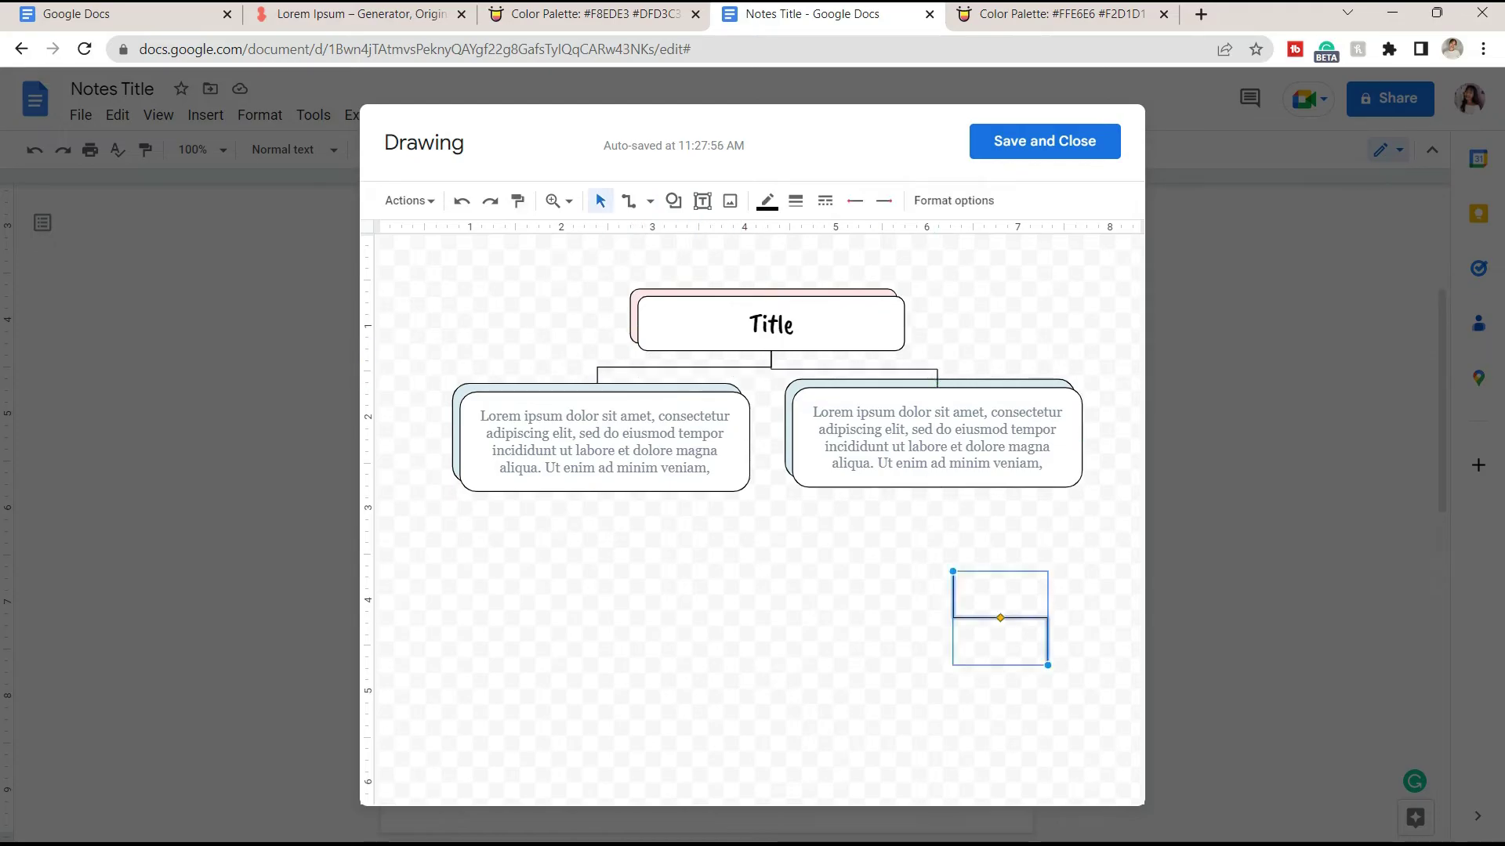
key("Delete")
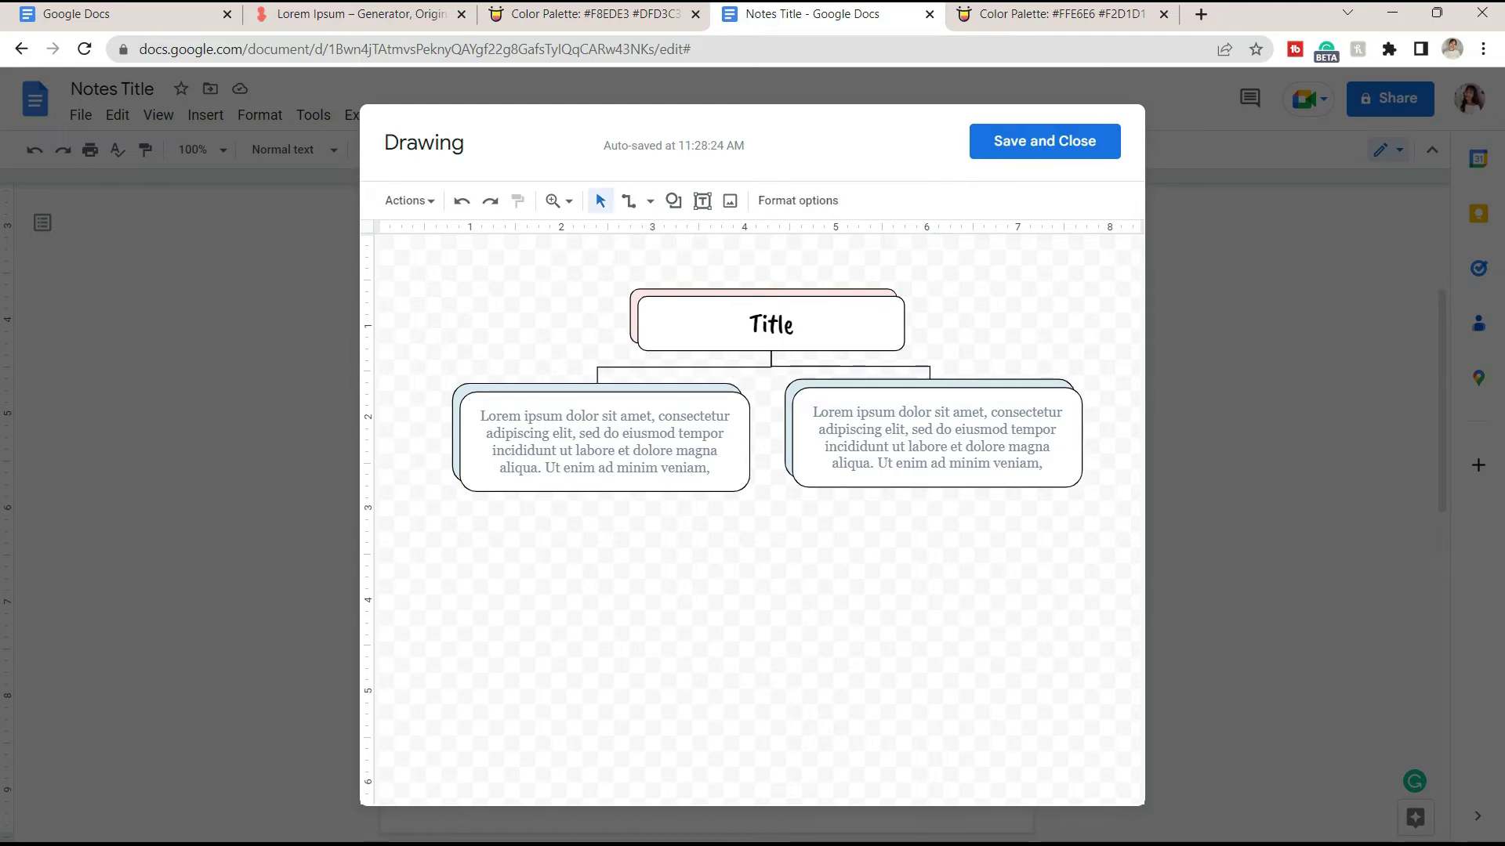
Step: Copy the left layered Lorem ipsum box and place the copy directly below it
left_click_drag(648, 552, 520, 392)
key("ctrl+c")
key("ctrl+v")
left_click_drag(619, 454, 601, 571)
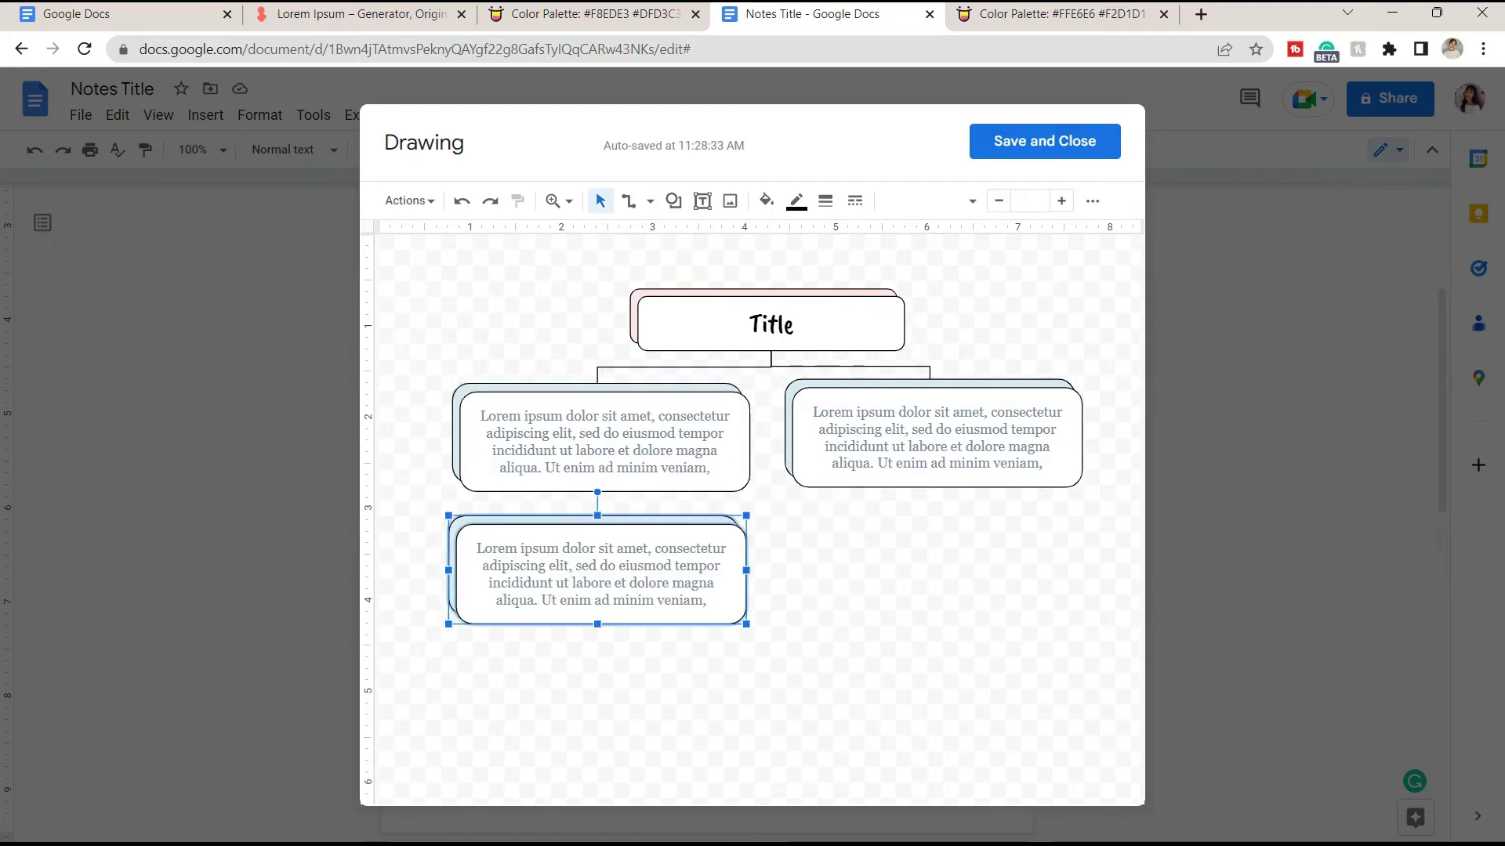
Step: Reshape the copied Lorem ipsum box into a tall one about 1.5 by 2.5 inches, with its front rectangle offset over the backing
left_click_drag(746, 625, 588, 761)
left_click(520, 643)
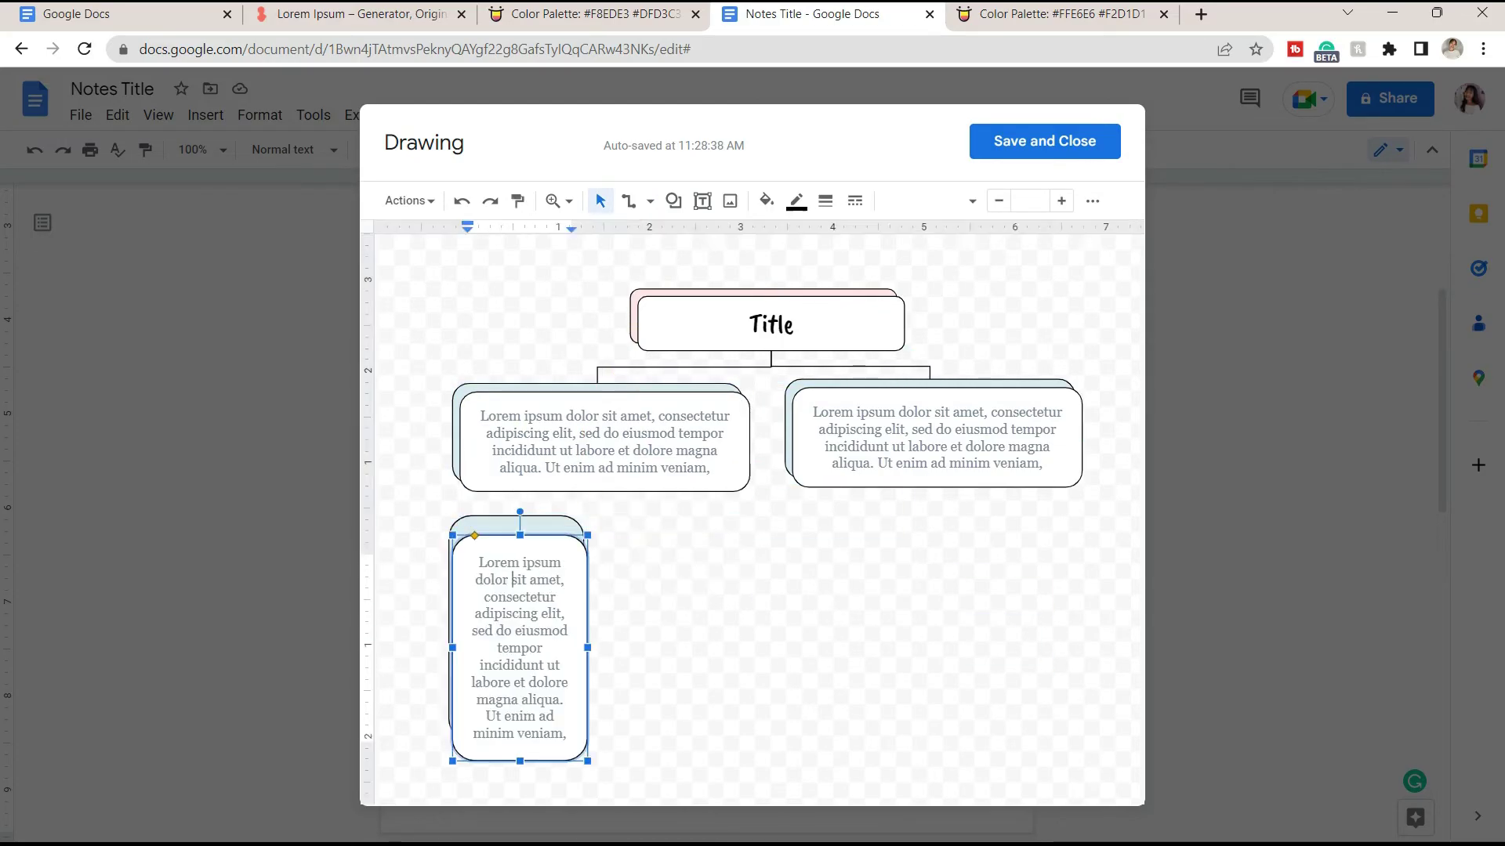
left_click_drag(521, 643, 530, 612)
Step: Recolor the lower row's backing shapes, using pink for the fourth box and light blue #d5e6ed for the third and first
left_click(854, 756)
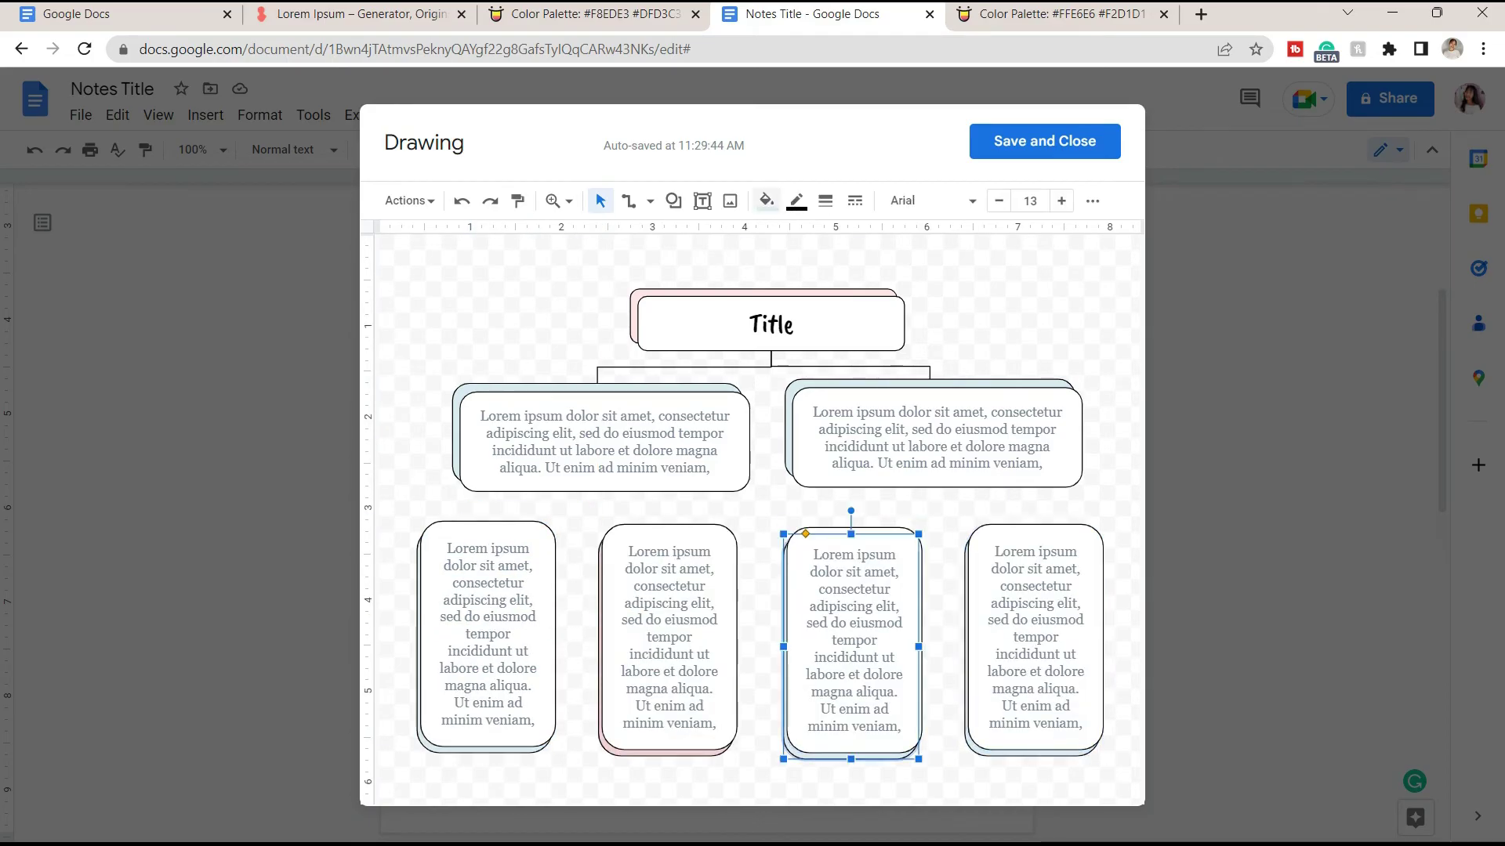
left_click(767, 201)
left_click(1031, 753)
left_click(766, 200)
left_click(860, 297)
left_click(854, 756)
left_click(882, 296)
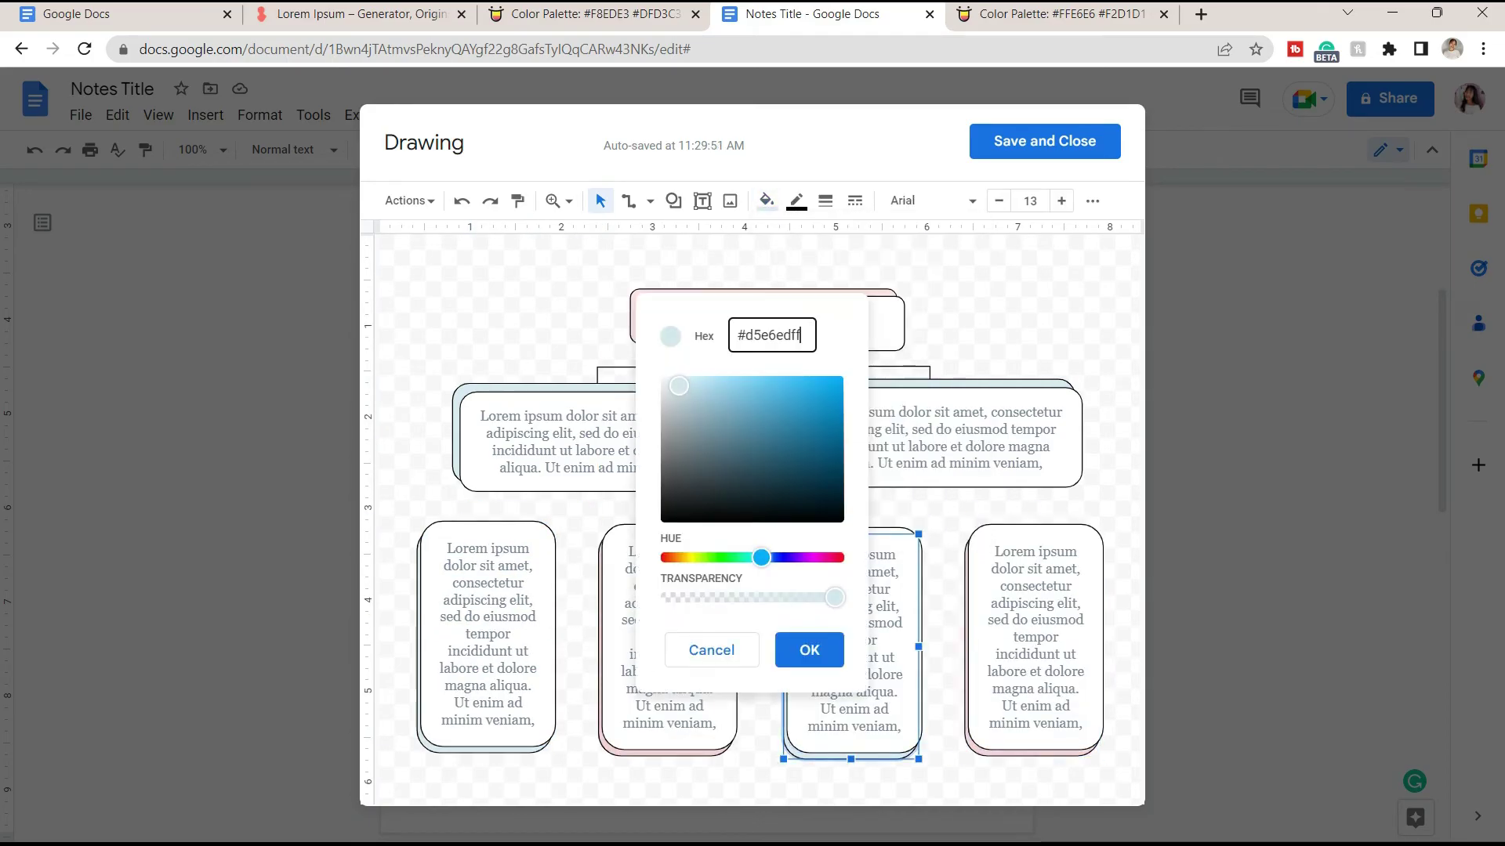
left_click(810, 649)
left_click(486, 750)
left_click(767, 201)
left_click(882, 296)
Step: Connect each middle-row Lorem ipsum box to the two tall boxes beneath it with elbow connectors
left_click_drag(605, 492, 488, 521)
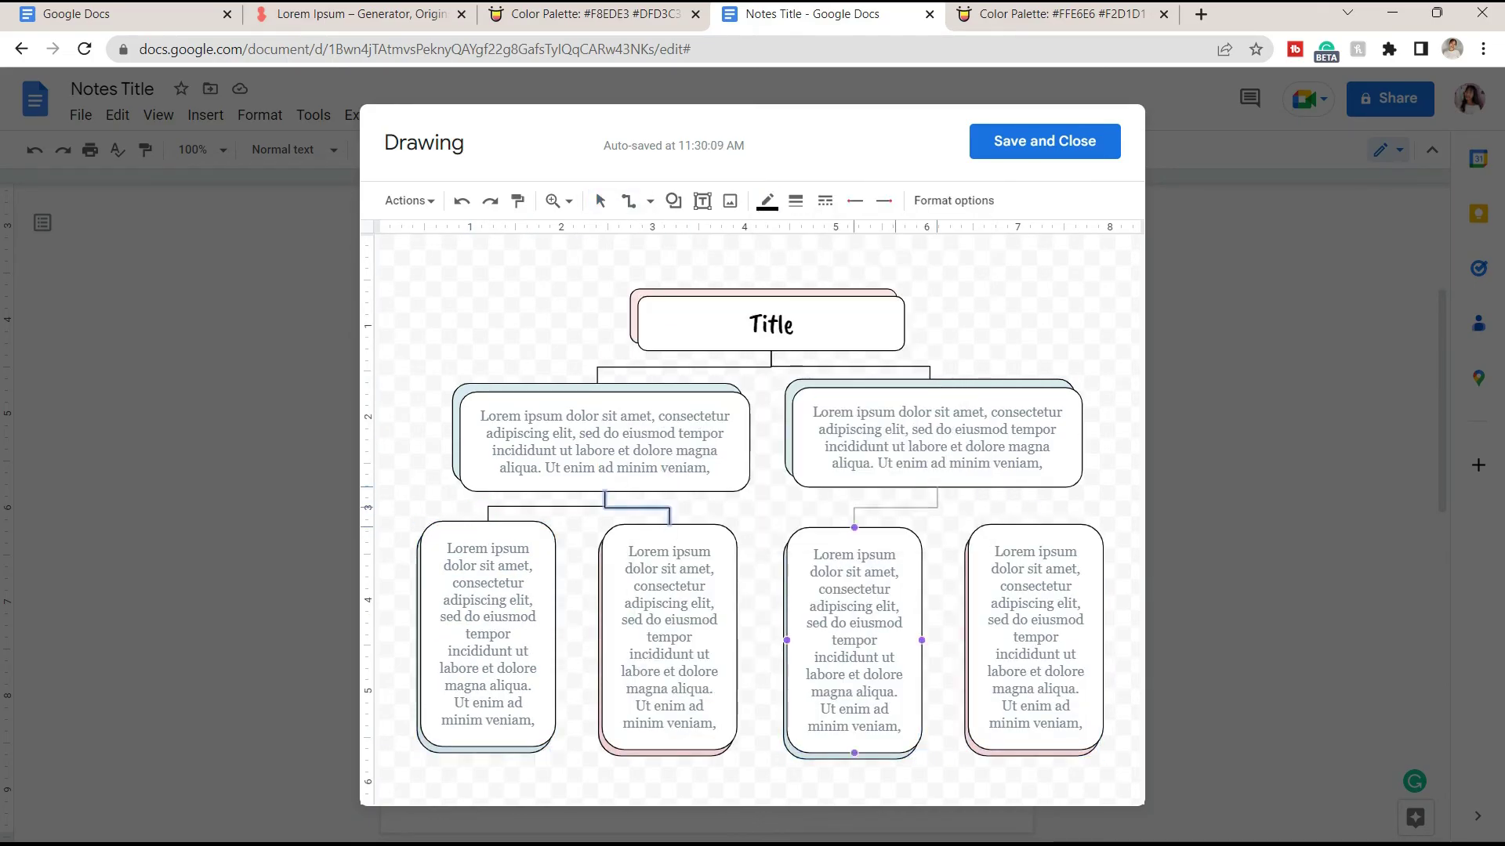
left_click_drag(937, 487, 854, 528)
left_click(628, 201)
left_click_drag(937, 487, 1035, 524)
left_click(945, 548)
left_click(895, 508)
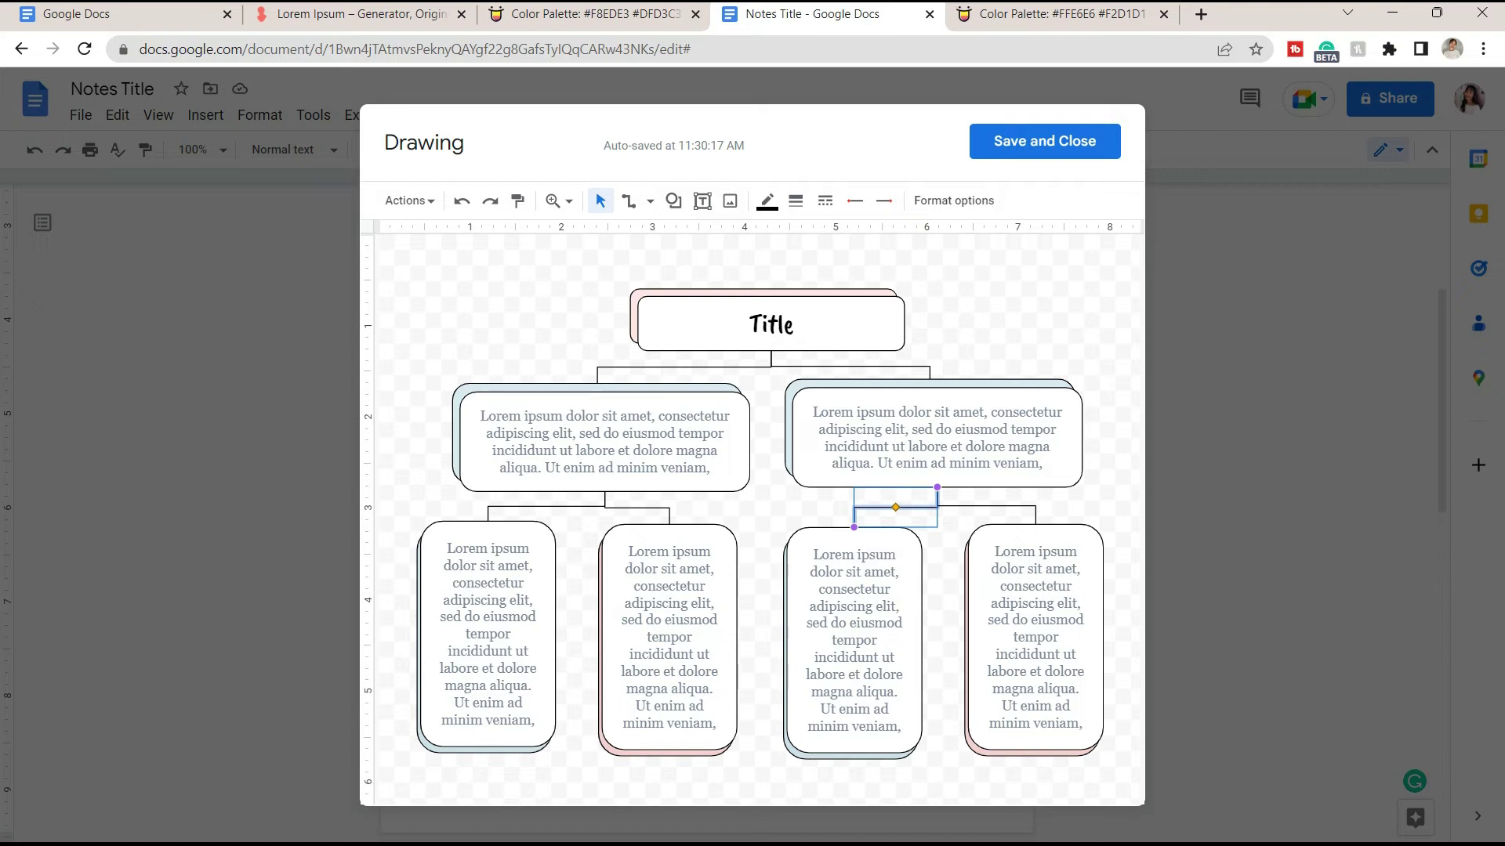
Step: Replace the last lower boxes' text with the Comfortaa Lorem ipsum text, and save and position the hierarchy drawing under the second subtopic heading
key("BackSpace")
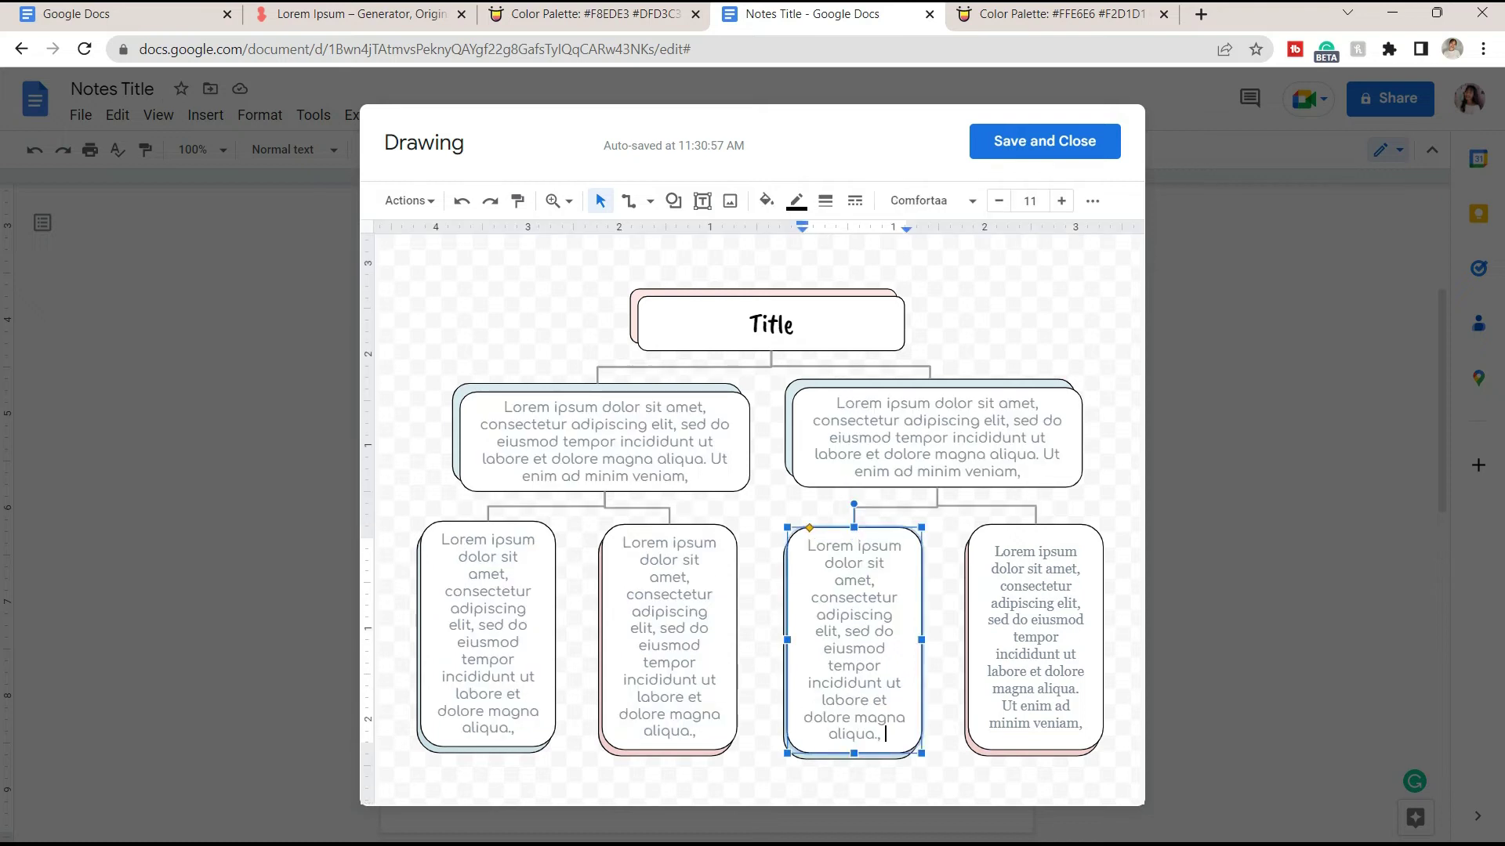
triple_click(1035, 637)
key("ctrl+v")
key("BackSpace")
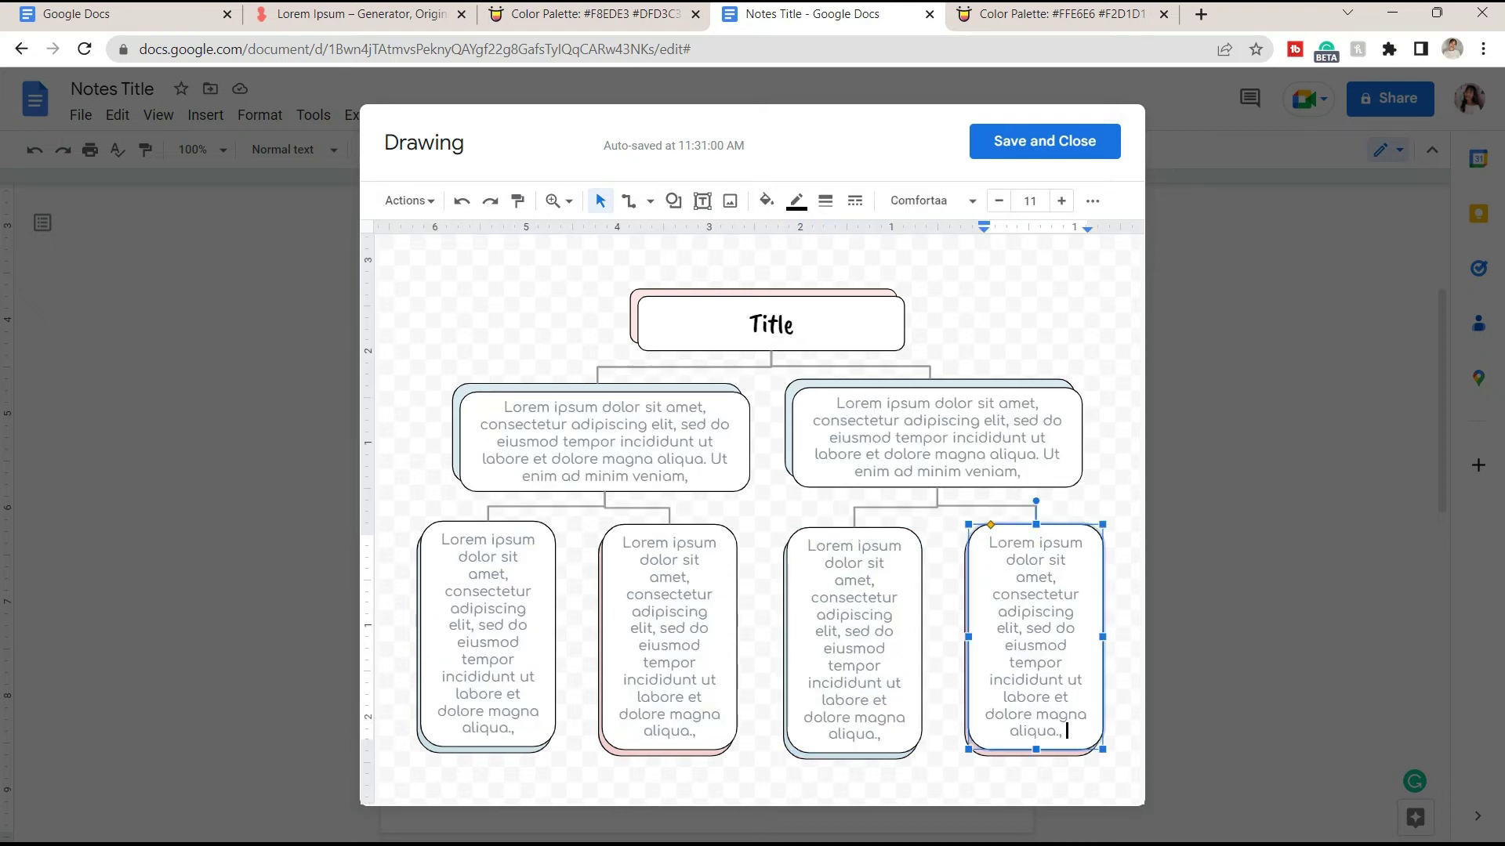
left_click(1045, 141)
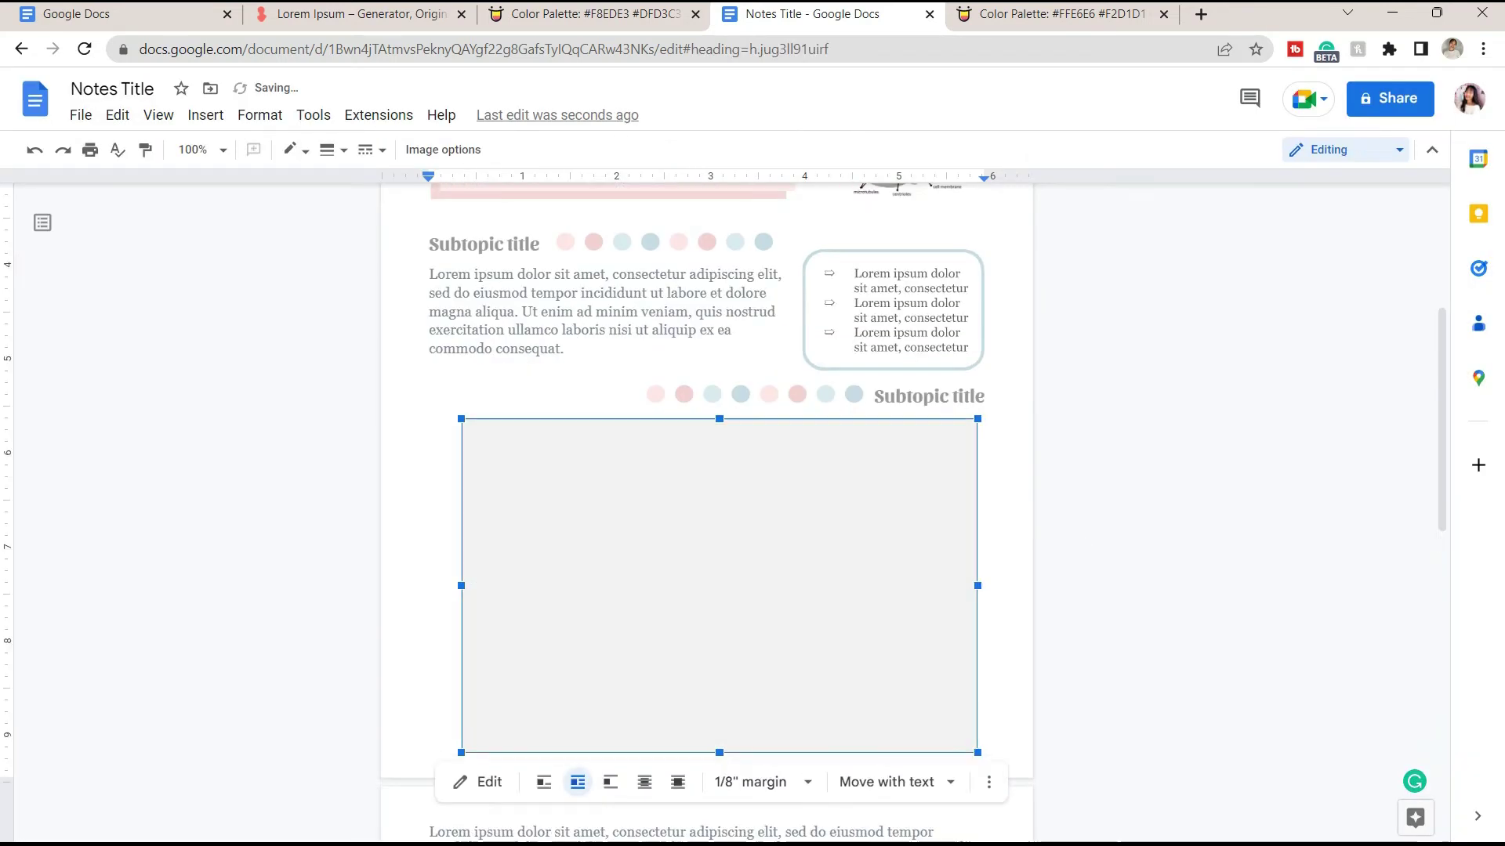
left_click_drag(720, 586, 706, 592)
Step: In a new drawing for the next page, draw a round single corner rectangle about 4.9 by 5.1 inches containing "Definitions"
left_click(533, 832)
scroll(707, 509, "up", 1)
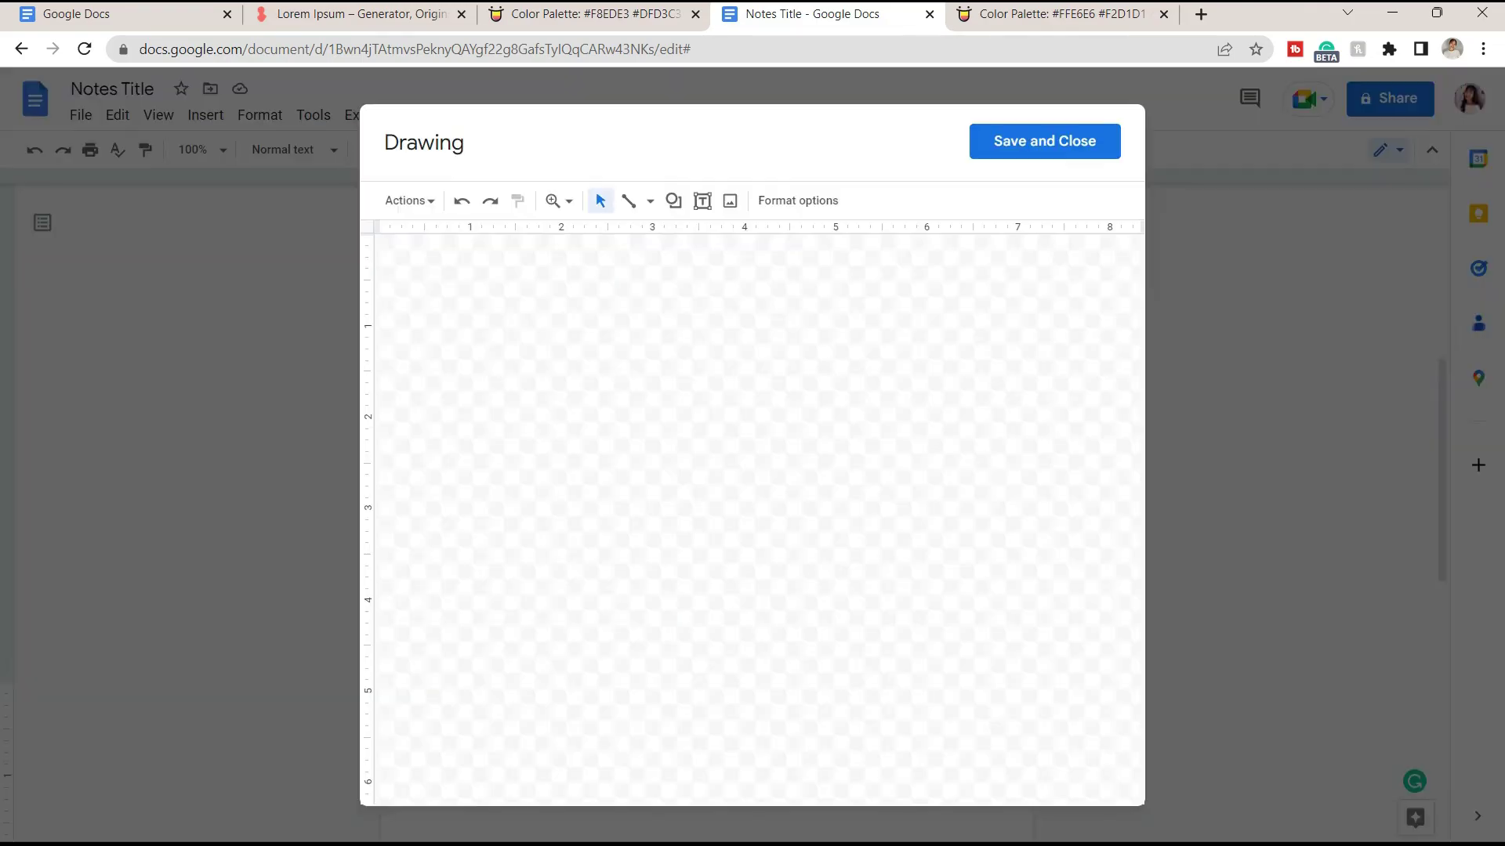
left_click(673, 200)
mouse_move(721, 237)
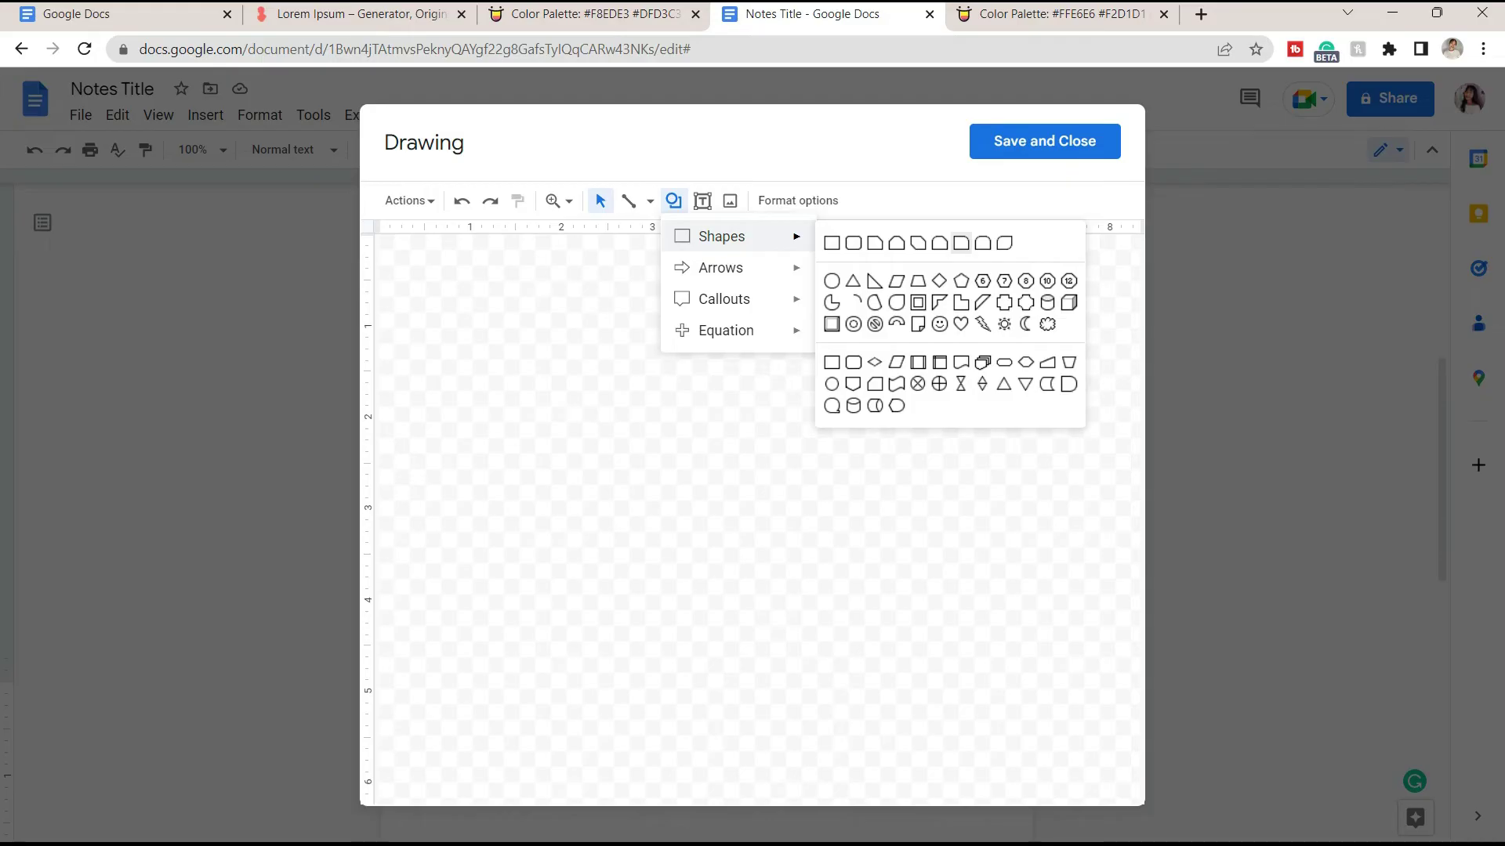
left_click(960, 243)
left_click_drag(522, 291, 969, 754)
type("Definitions")
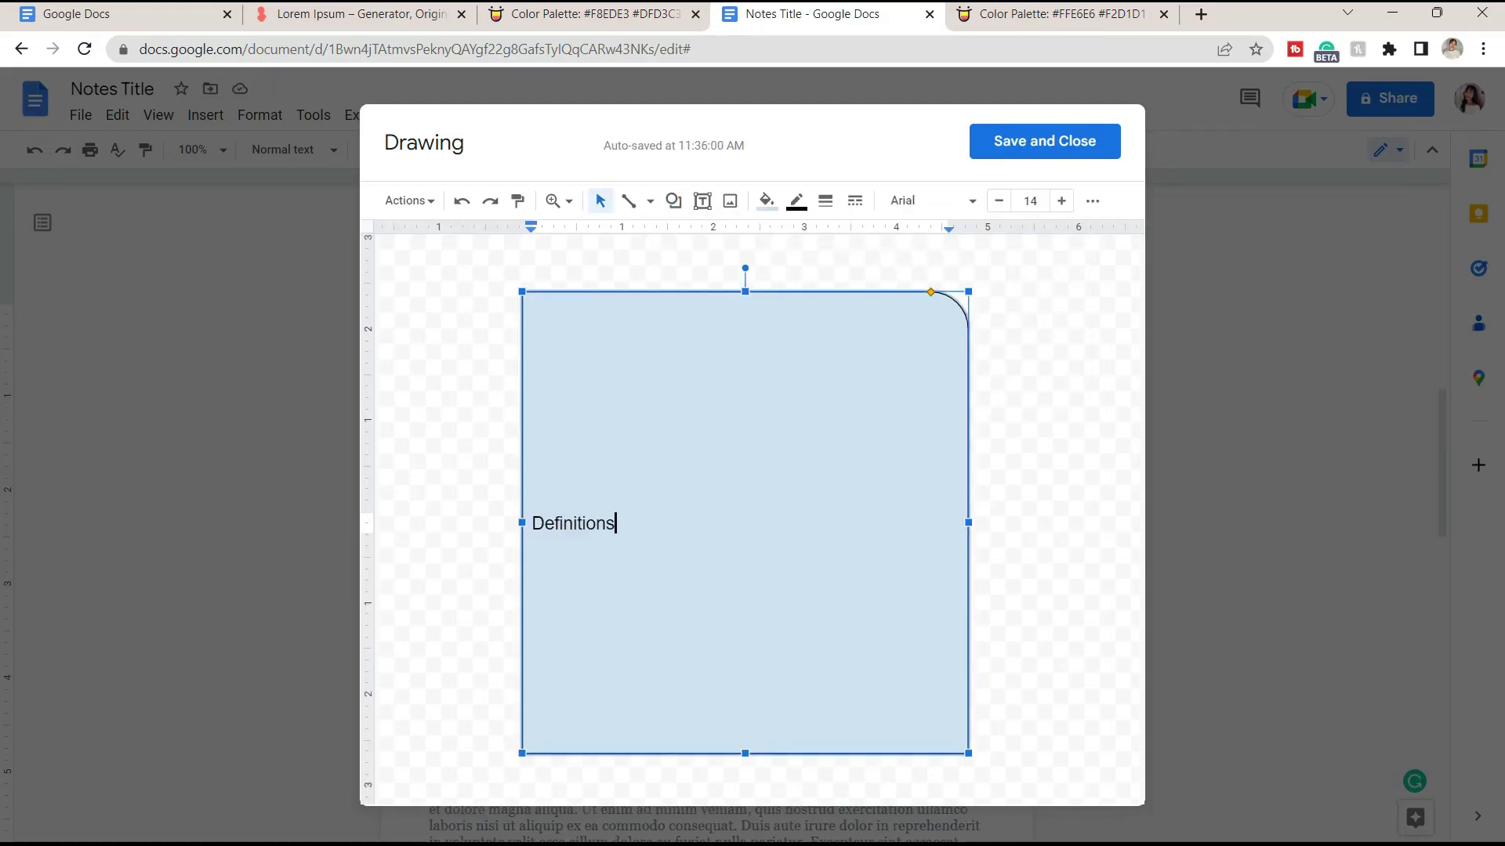
Step: Format "Definitions" as a centered Sansita heading, add a bulleted list of "Term - Lorem ipsum" entries below it, and shrink the box
key("ctrl+a")
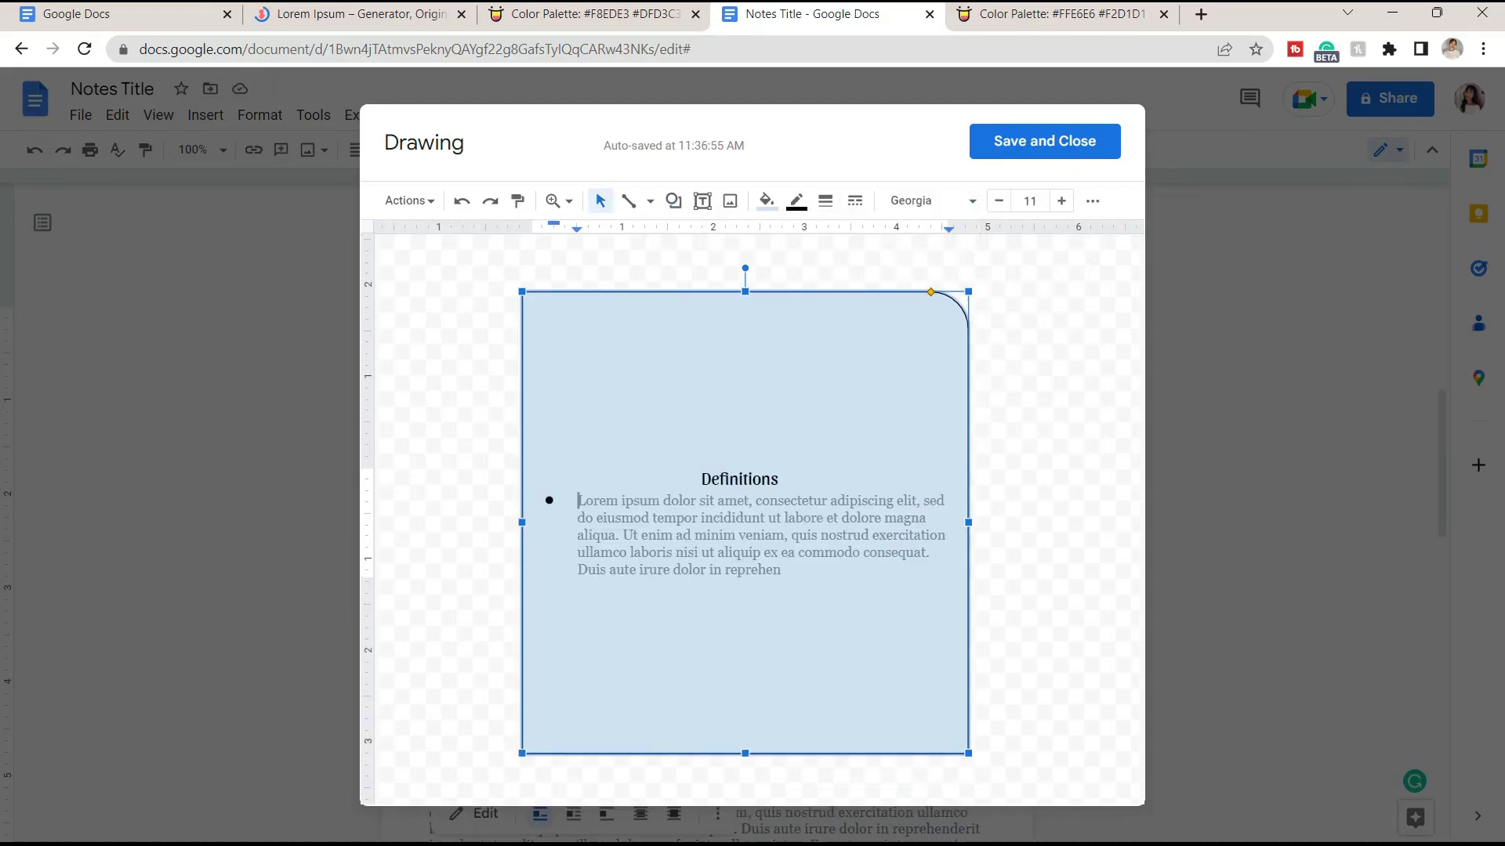
type("Term")
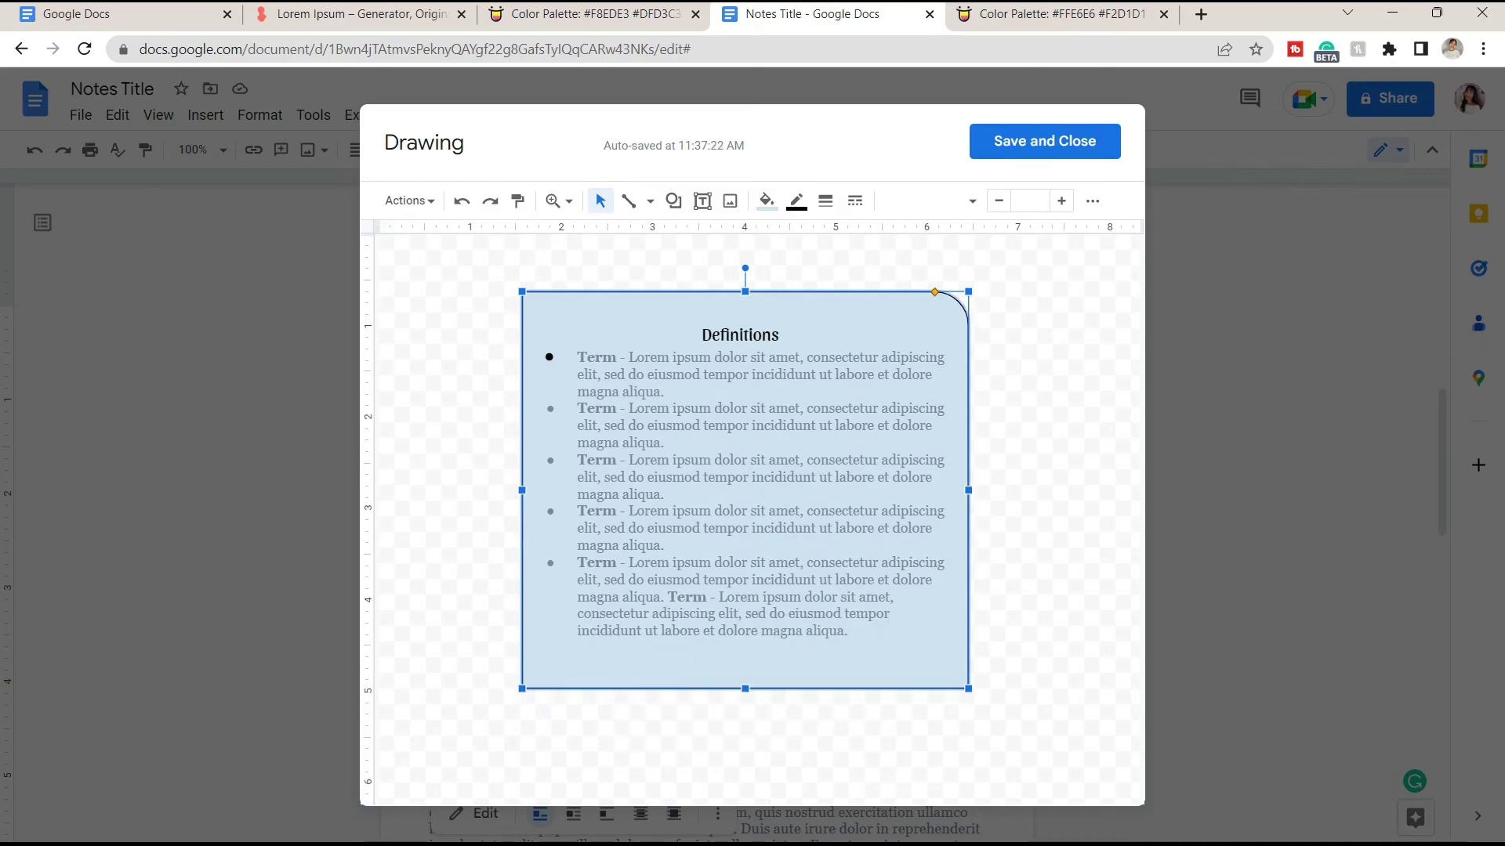
left_click_drag(969, 754, 914, 689)
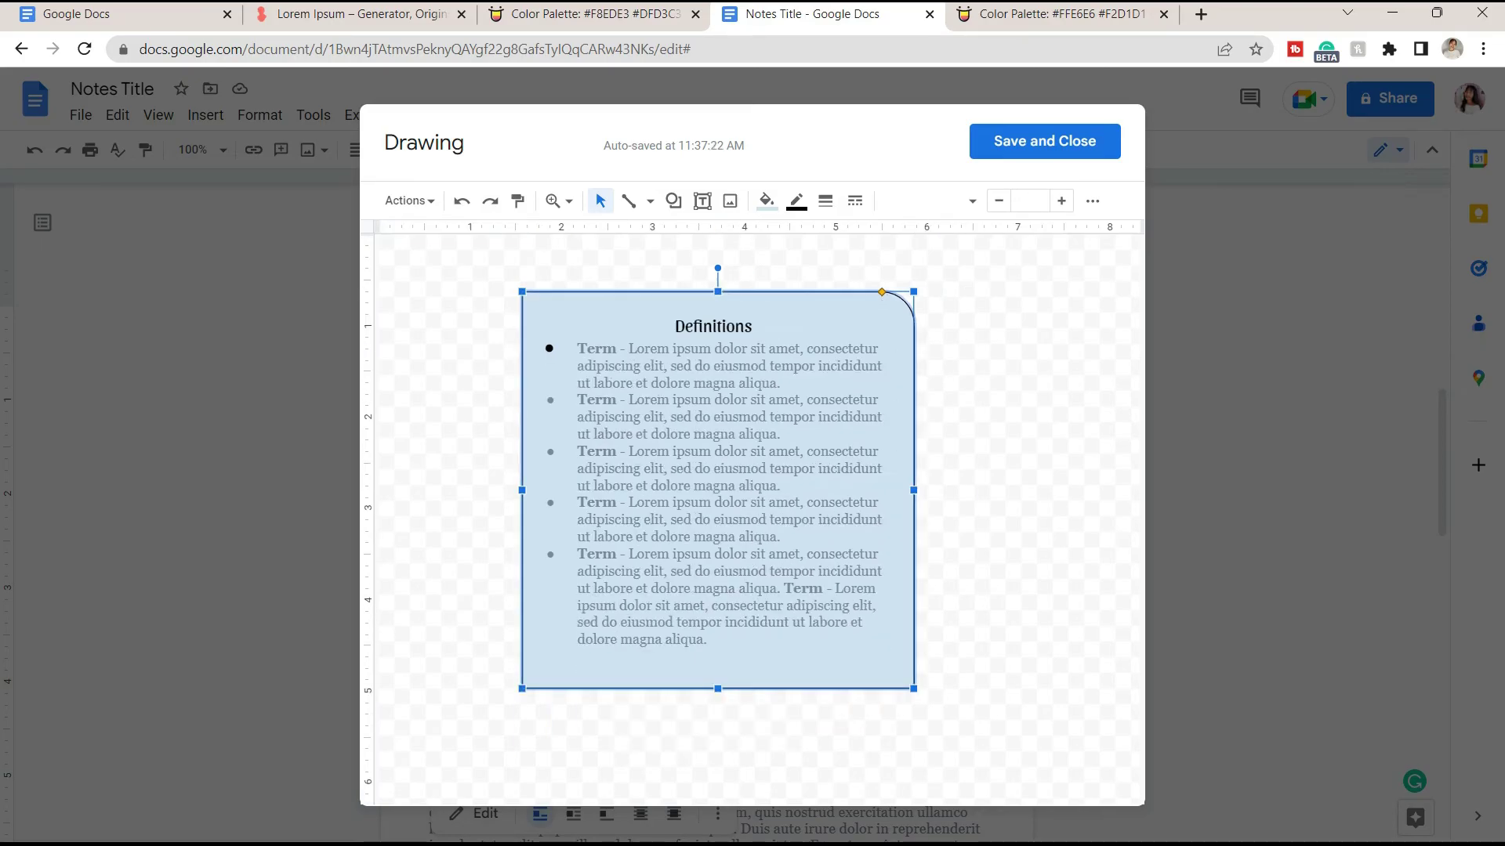
Step: Set the definitions list to Comfortaa 11 and change its bullets to check marks
left_click(995, 619)
left_click(729, 502)
key("ctrl+a")
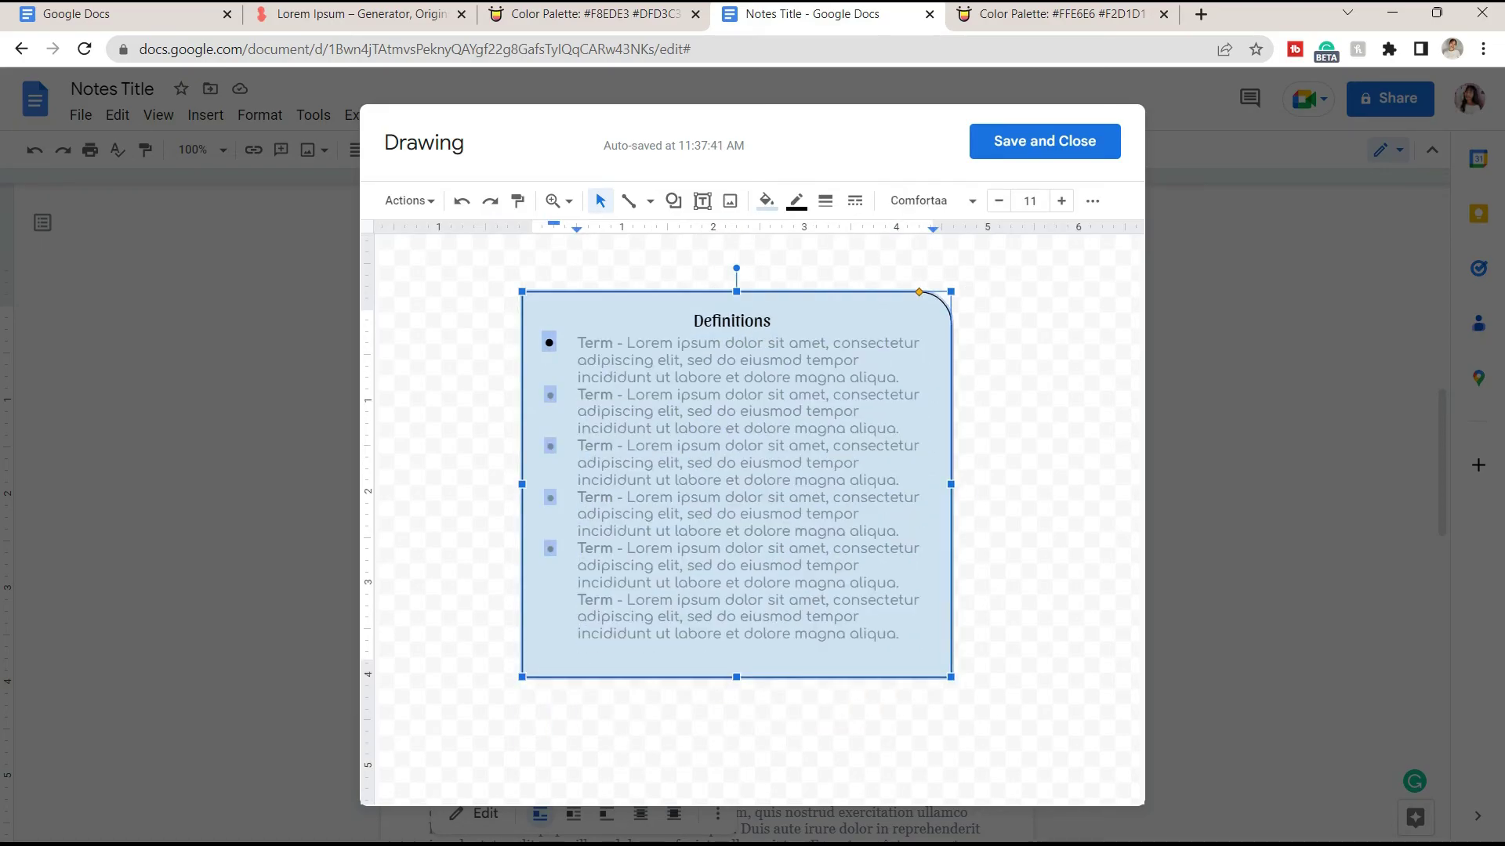
right_click(548, 344)
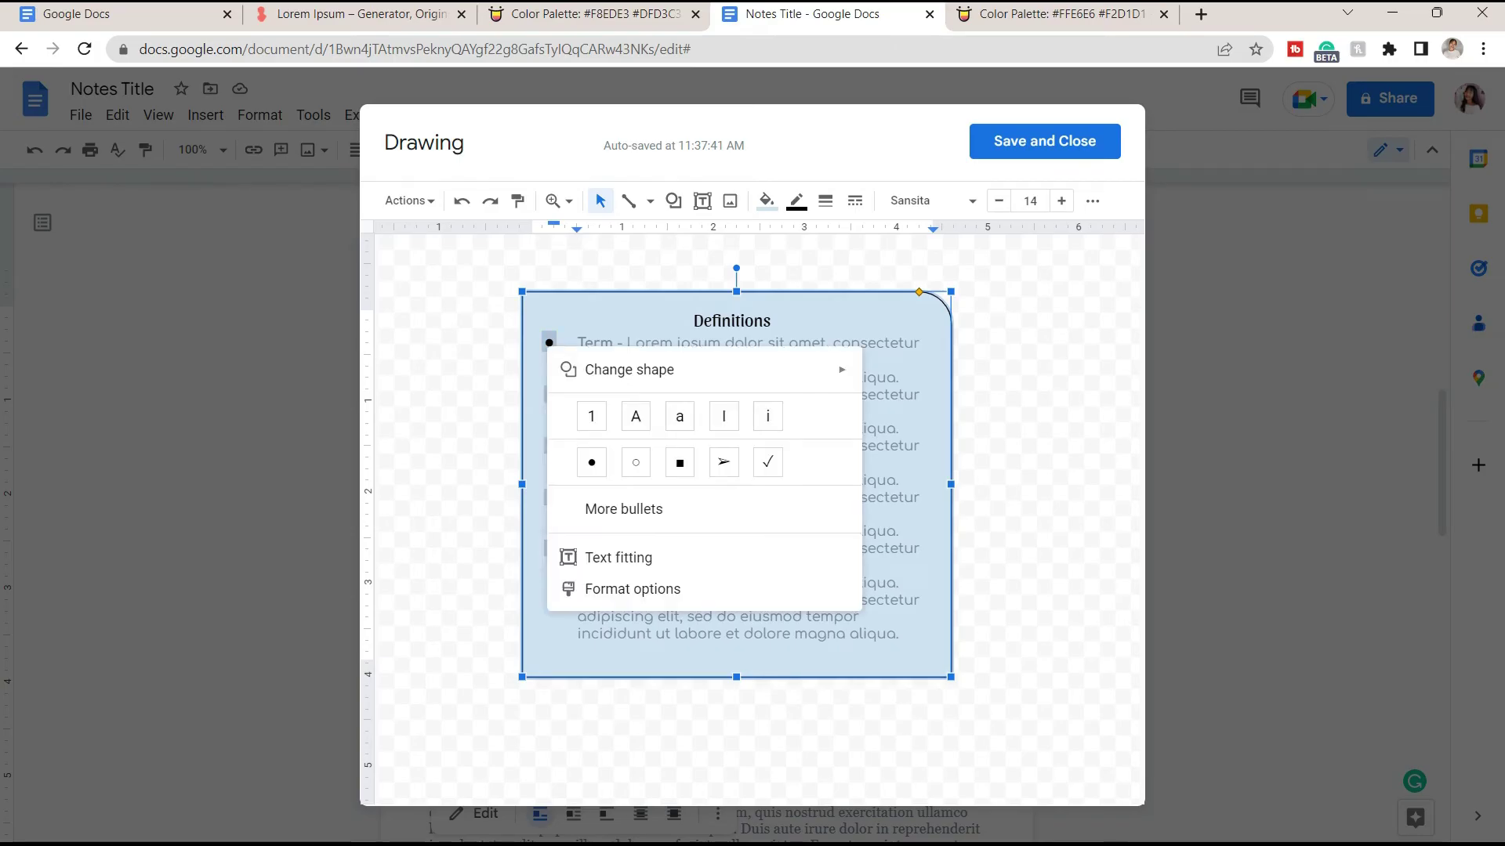
left_click(768, 462)
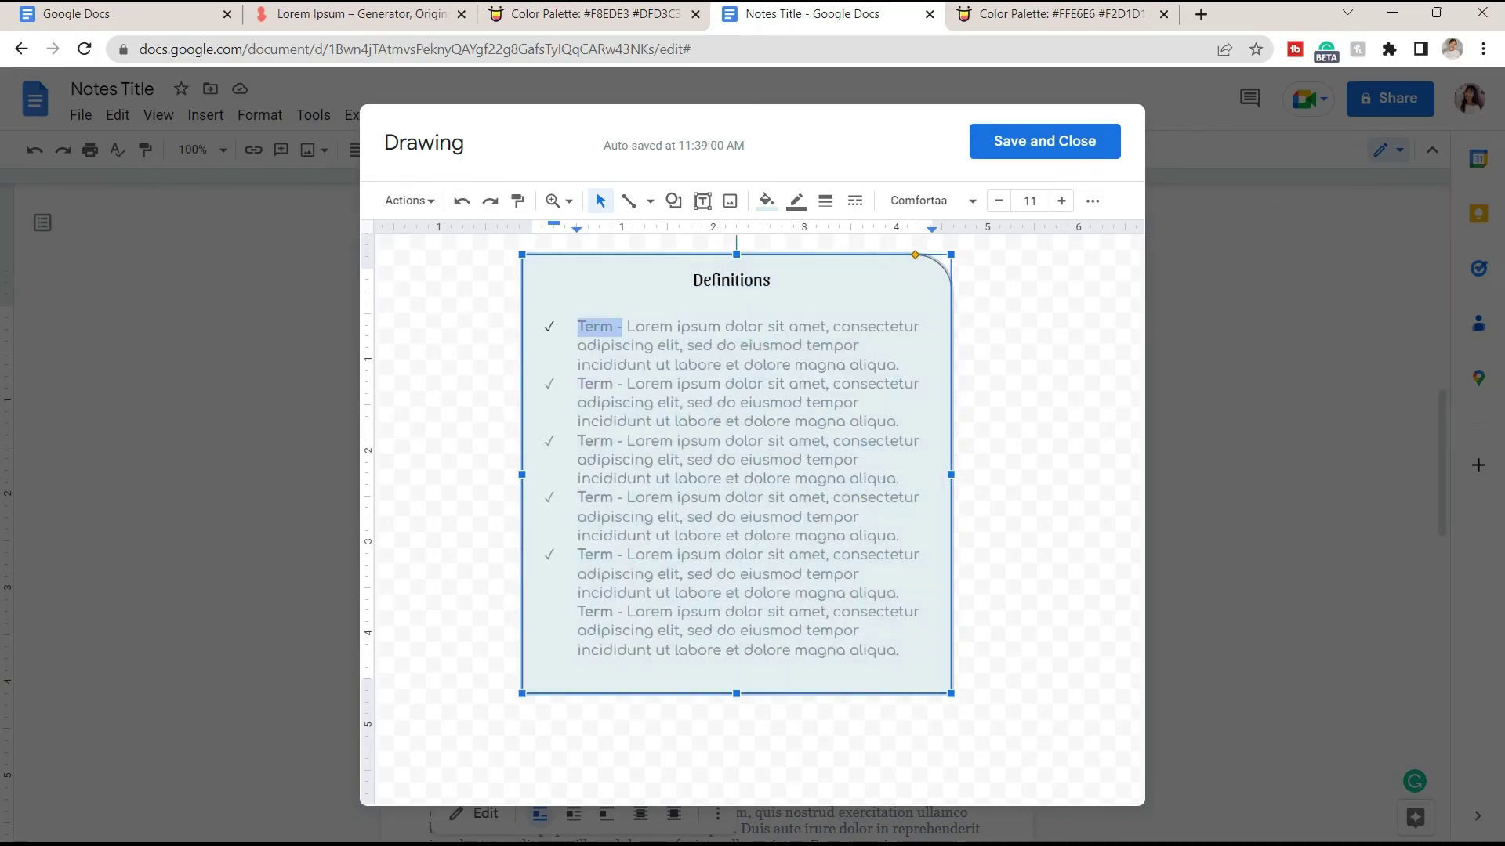
Step: Add "Definitions" as word art in place of the box's plain text heading
left_click(409, 201)
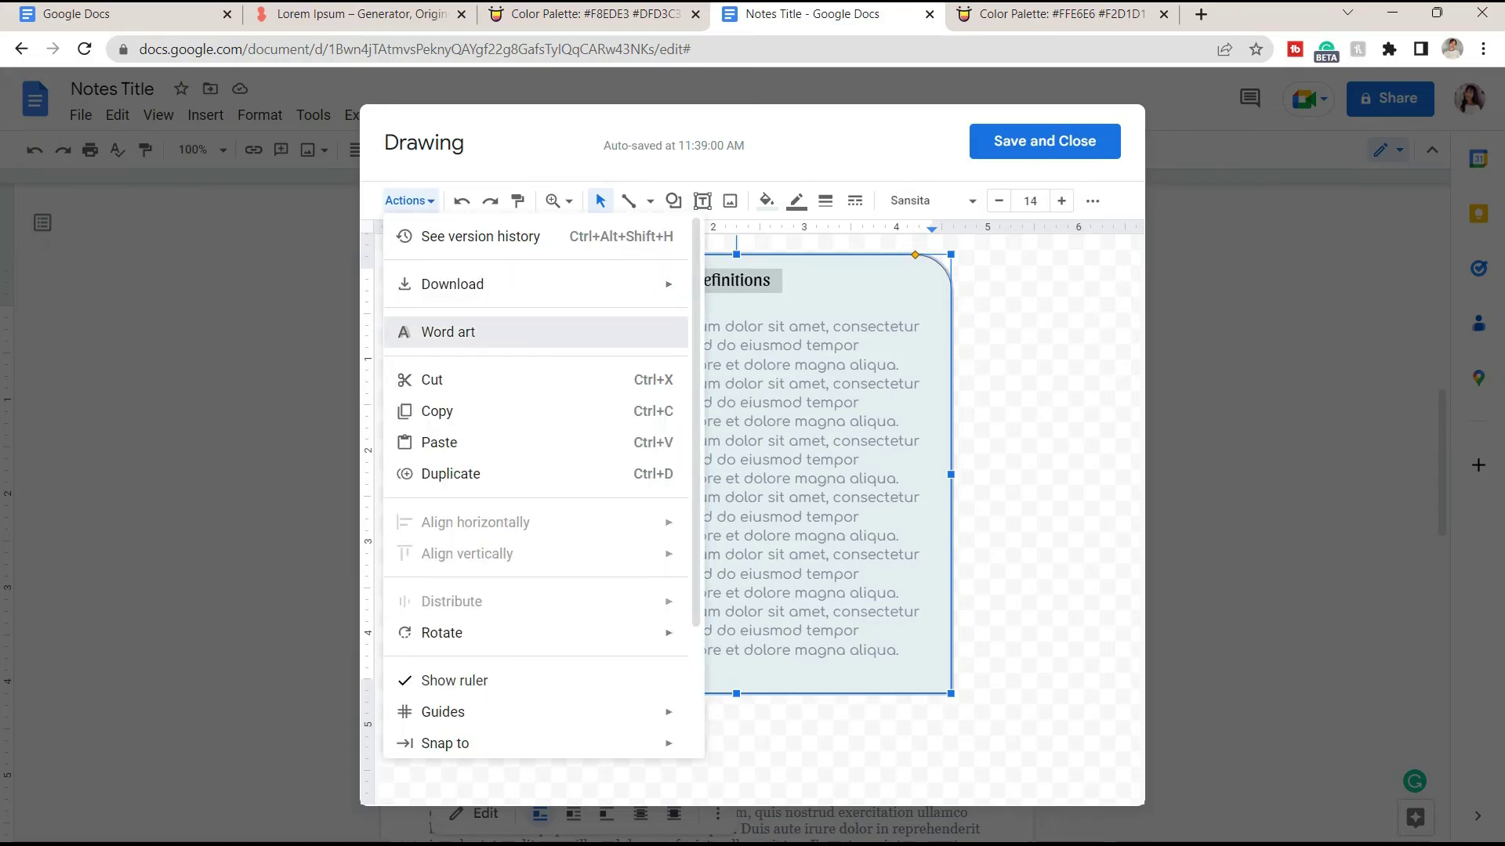
left_click(447, 331)
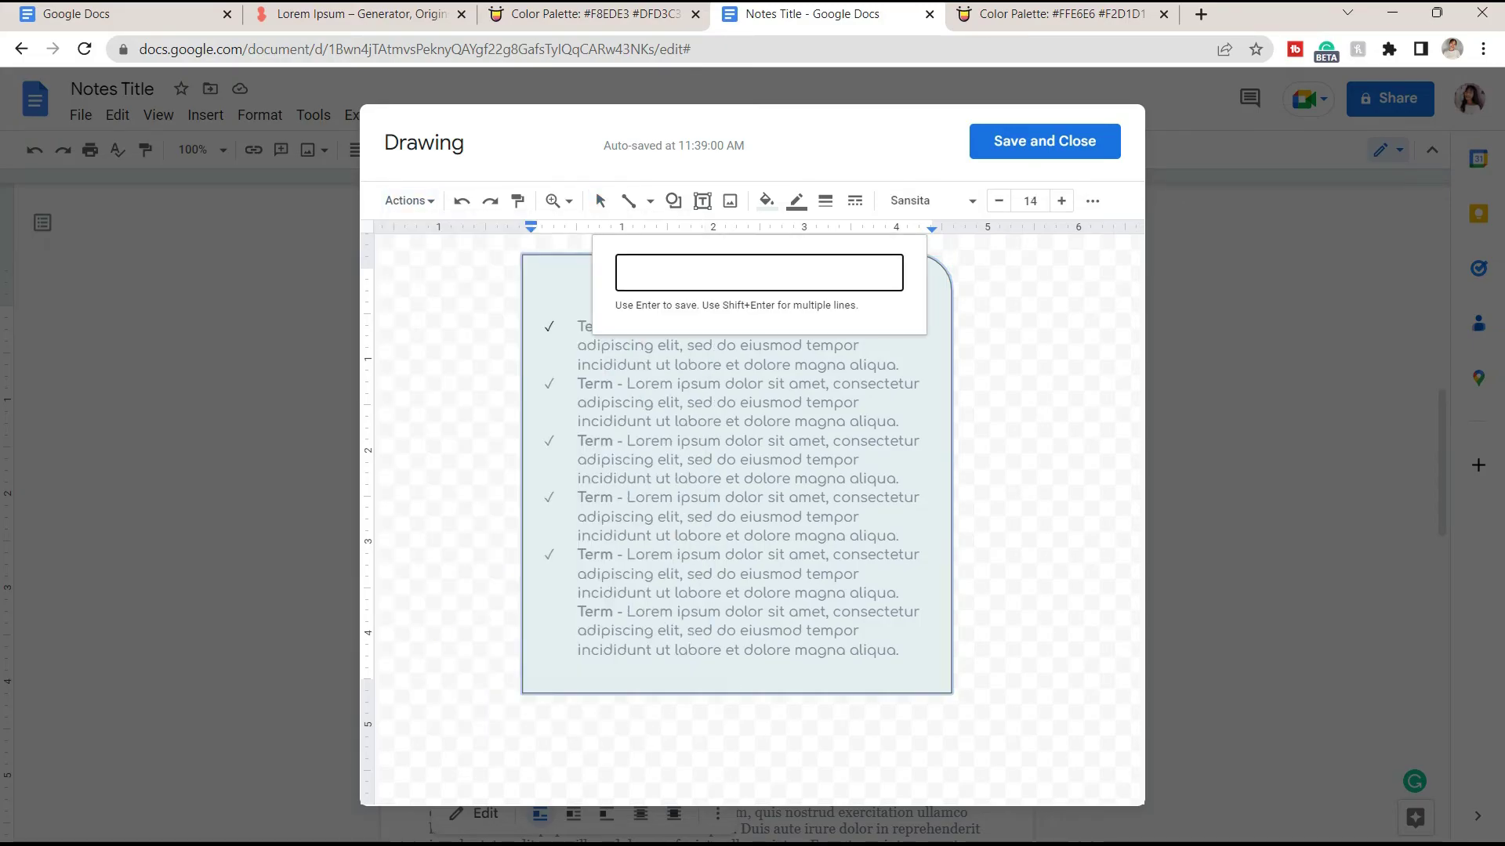
type("Definitions")
key("Return")
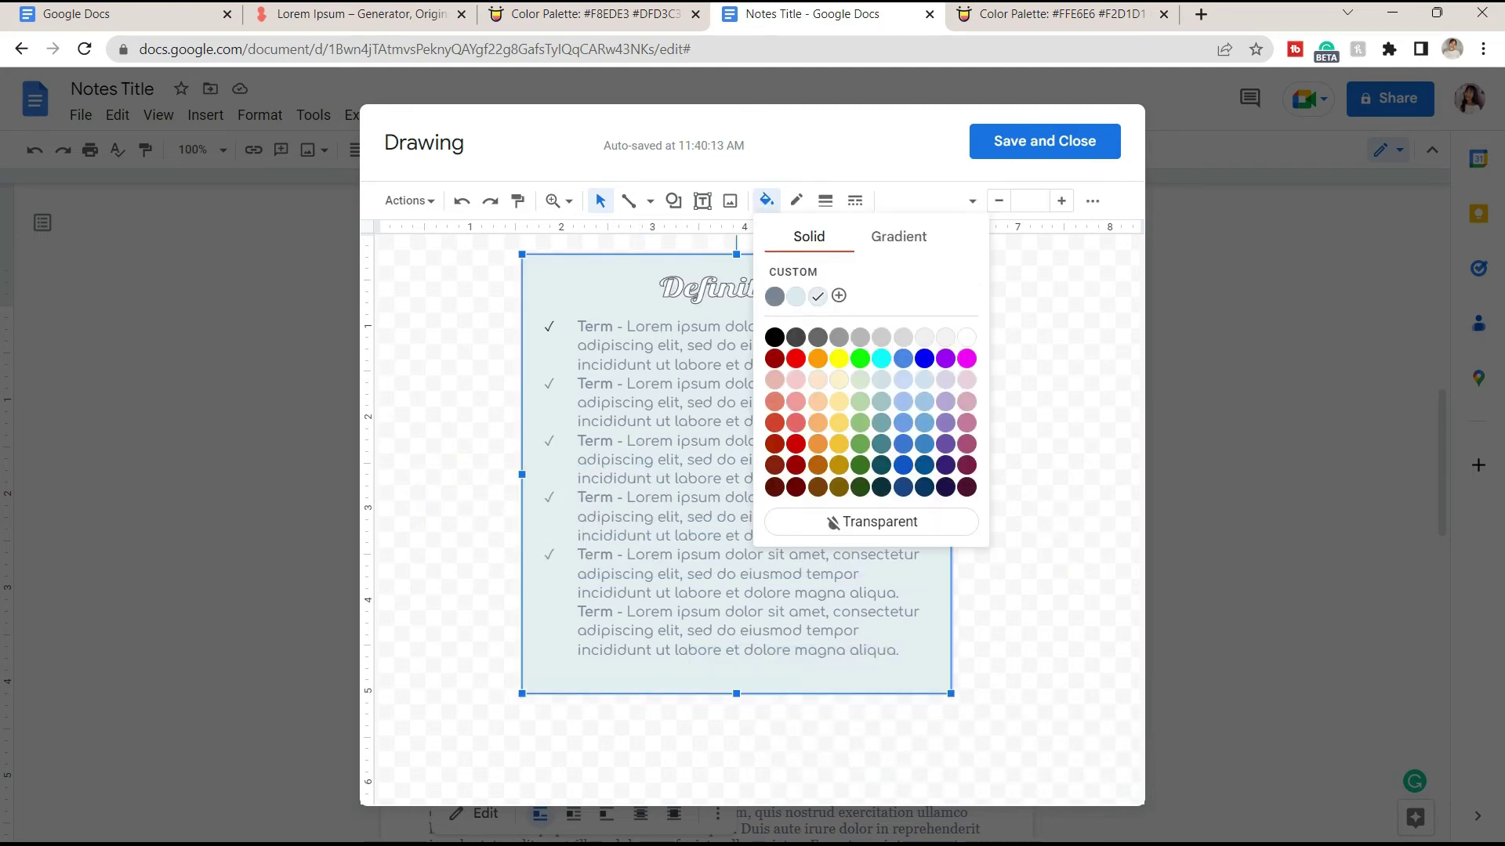
Step: Fill the definitions box with #eaf3f7 and duplicate it as a darker blue shape without text
left_click(838, 297)
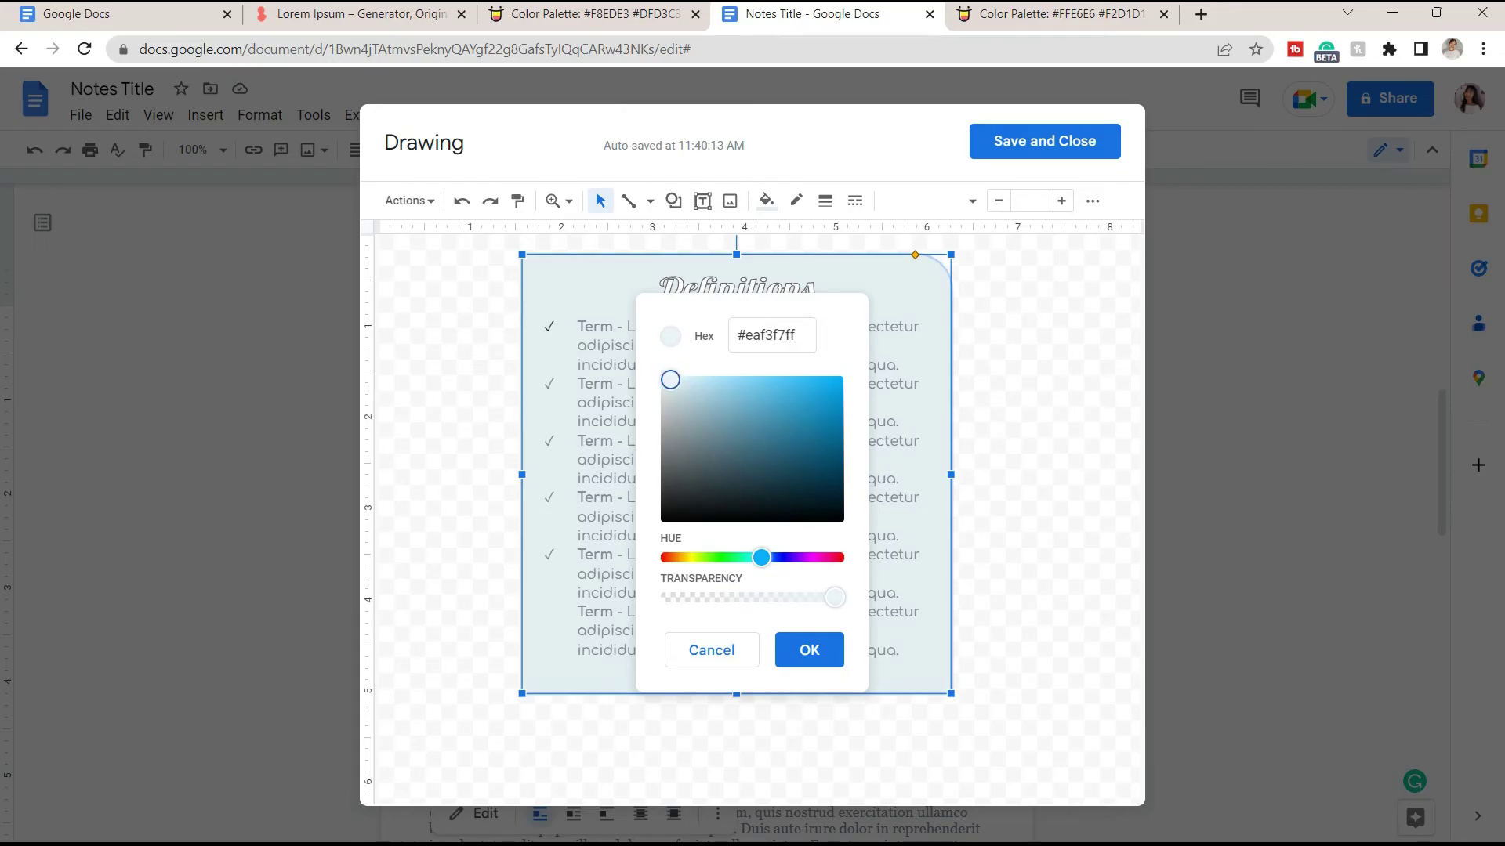
left_click(809, 649)
key("ctrl+d")
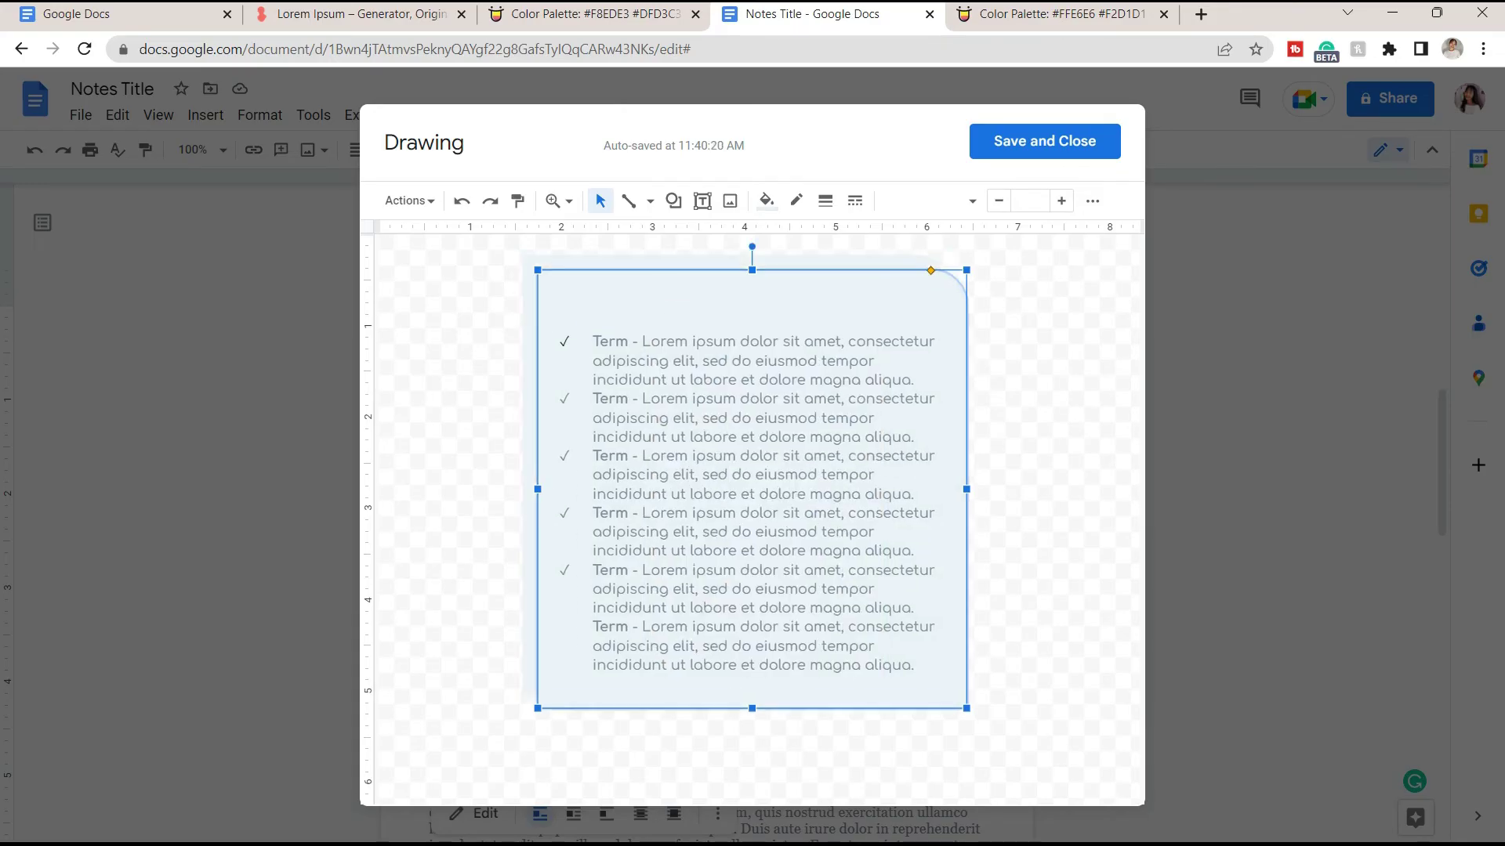
left_click_drag(753, 291, 730, 294)
left_click_drag(730, 295, 730, 294)
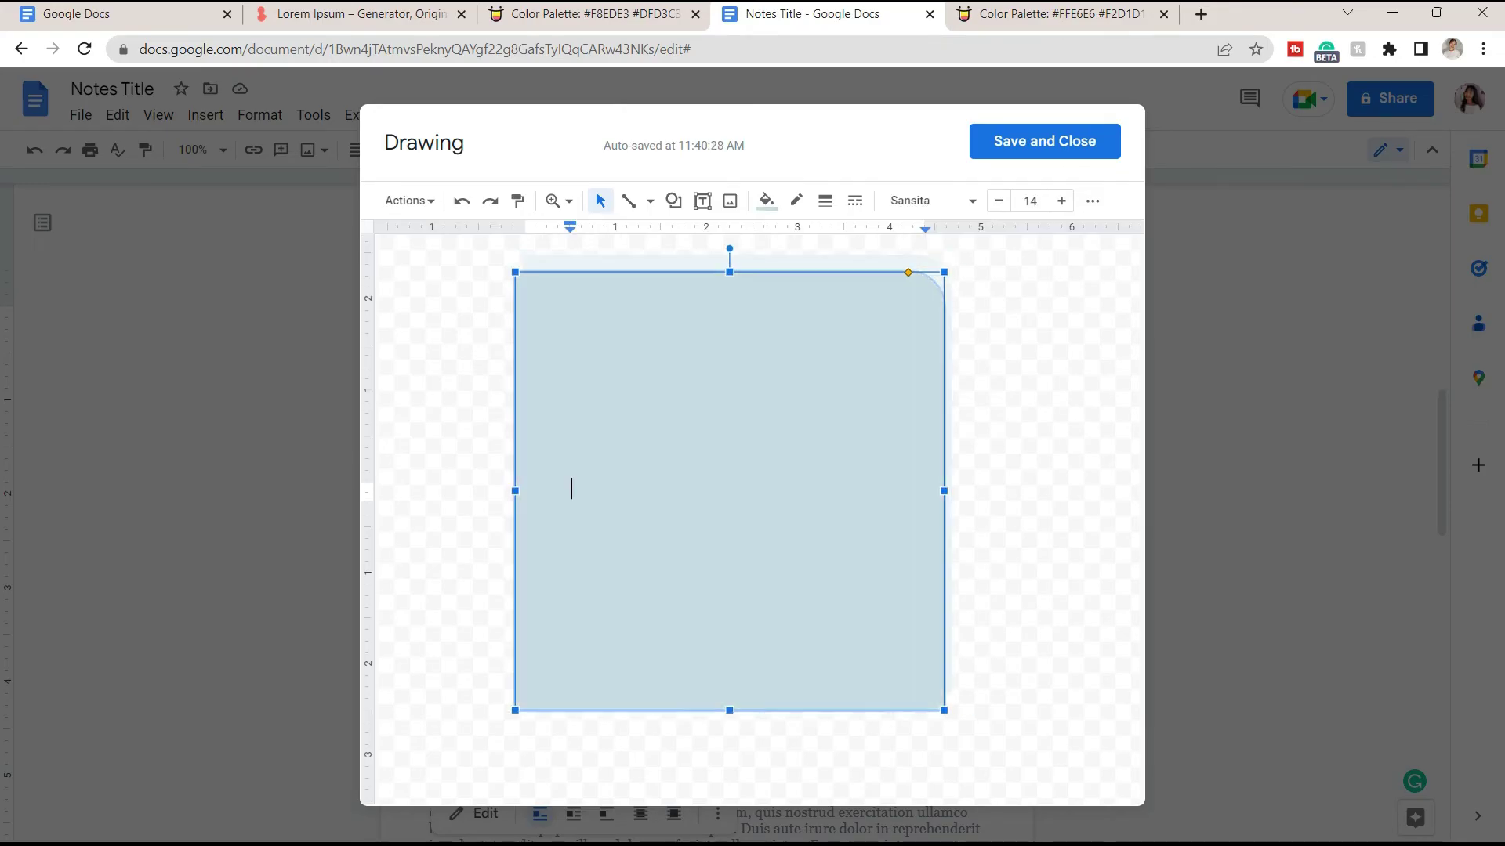
Step: Send the darker duplicate to the back and offset it slightly down and left of the definitions box
right_click(571, 489)
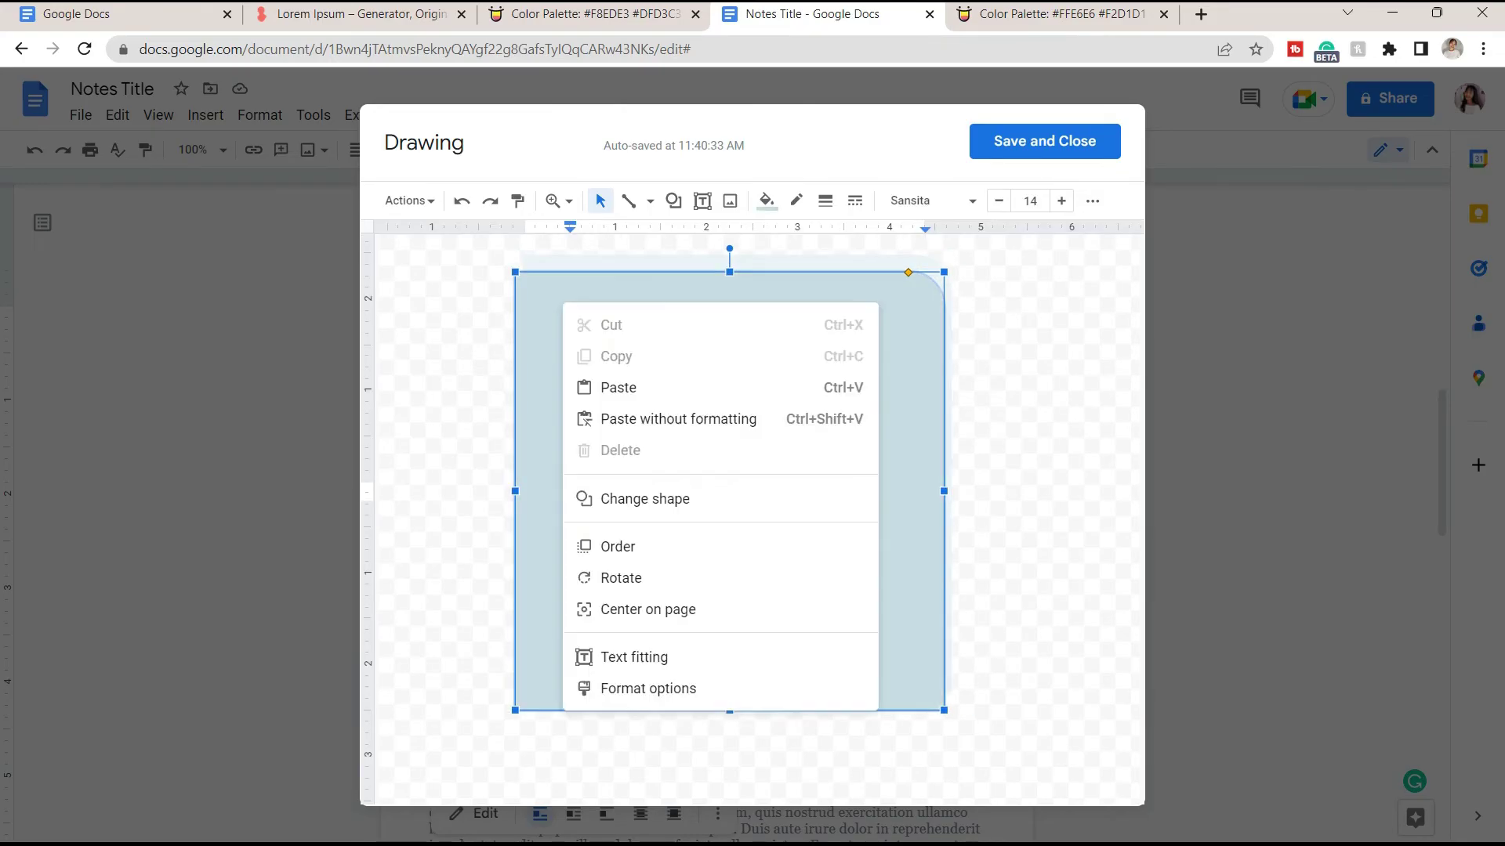
mouse_move(627, 547)
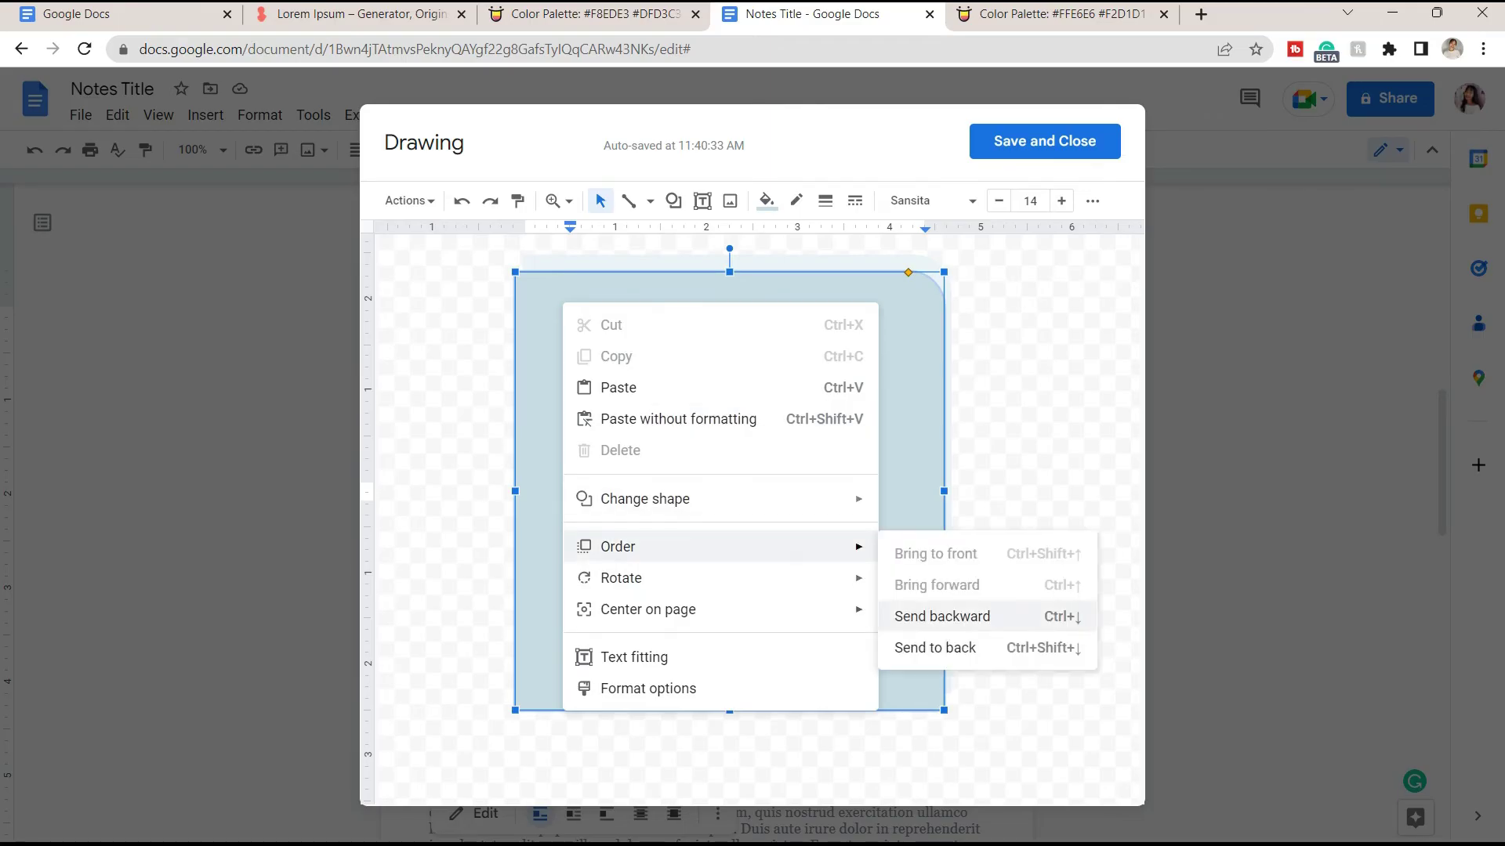
left_click(935, 648)
left_click_drag(846, 702, 838, 699)
left_click(1026, 627)
Step: Set the outline of the "Definitions" word art to 1px and center it at the head of the box
left_click(736, 290)
left_click(797, 200)
left_click(825, 201)
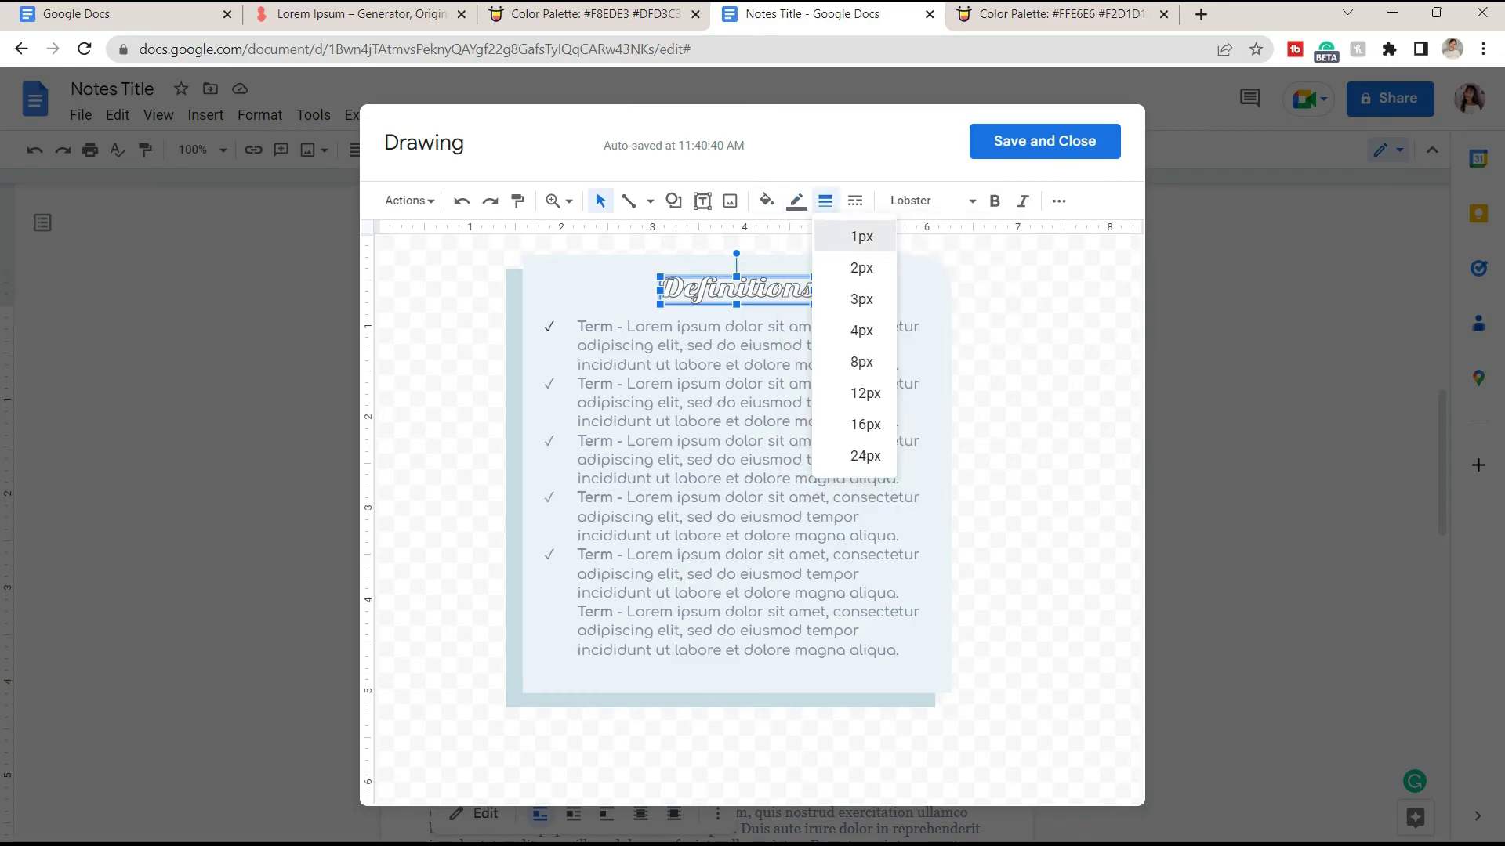
left_click(860, 236)
left_click(1026, 627)
left_click_drag(736, 289, 737, 291)
left_click(1027, 626)
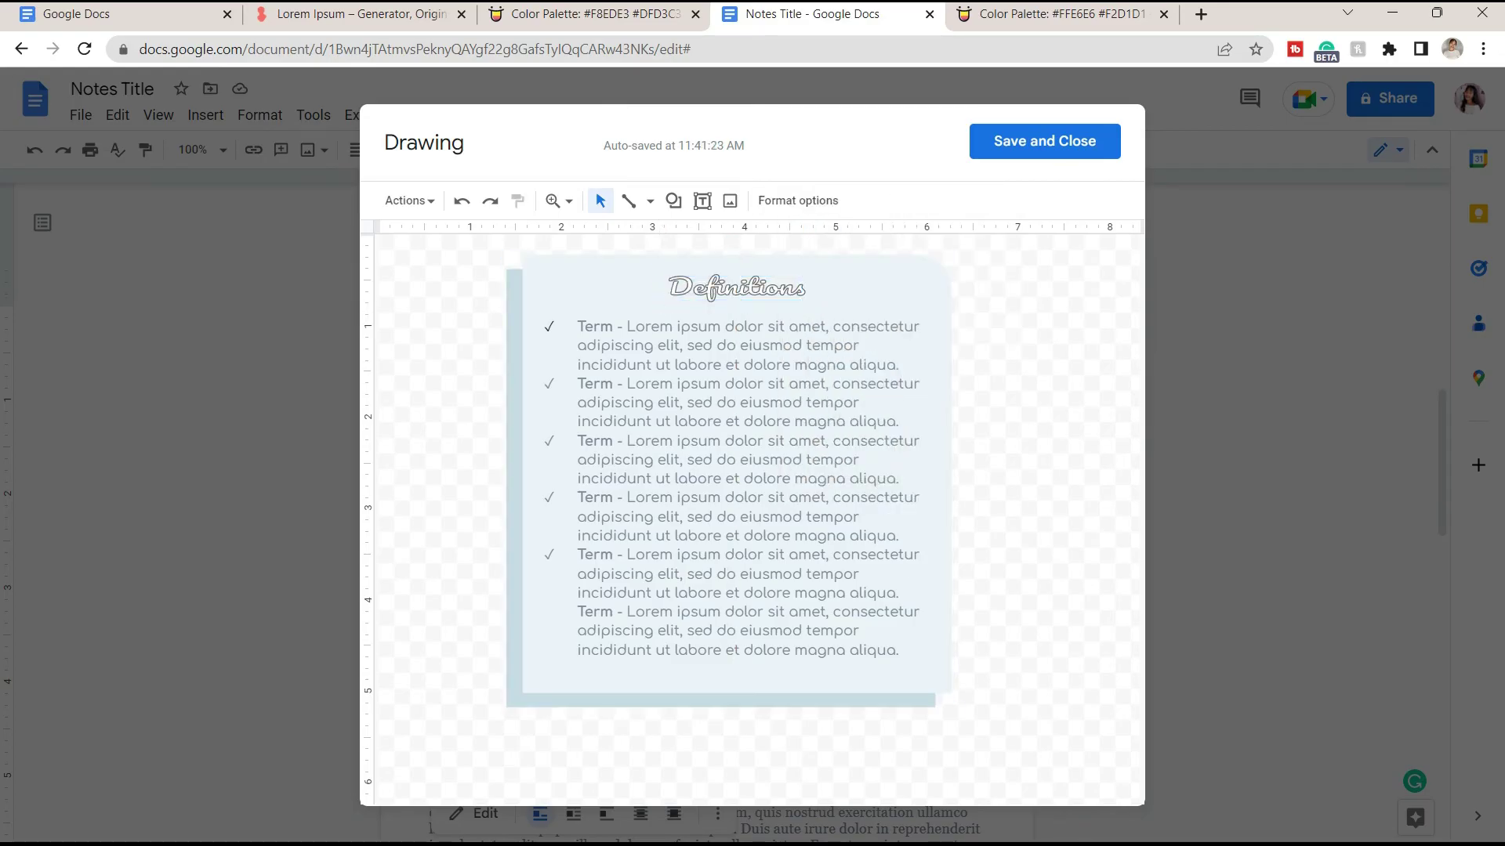
mouse_move(737, 289)
left_mouse_down()
mouse_move(736, 303)
mouse_move(736, 290)
left_mouse_up()
Step: Set the custom fill color of the backing shape behind the definitions box to #c6dce4
left_click(847, 701)
left_click(767, 201)
left_click(772, 498)
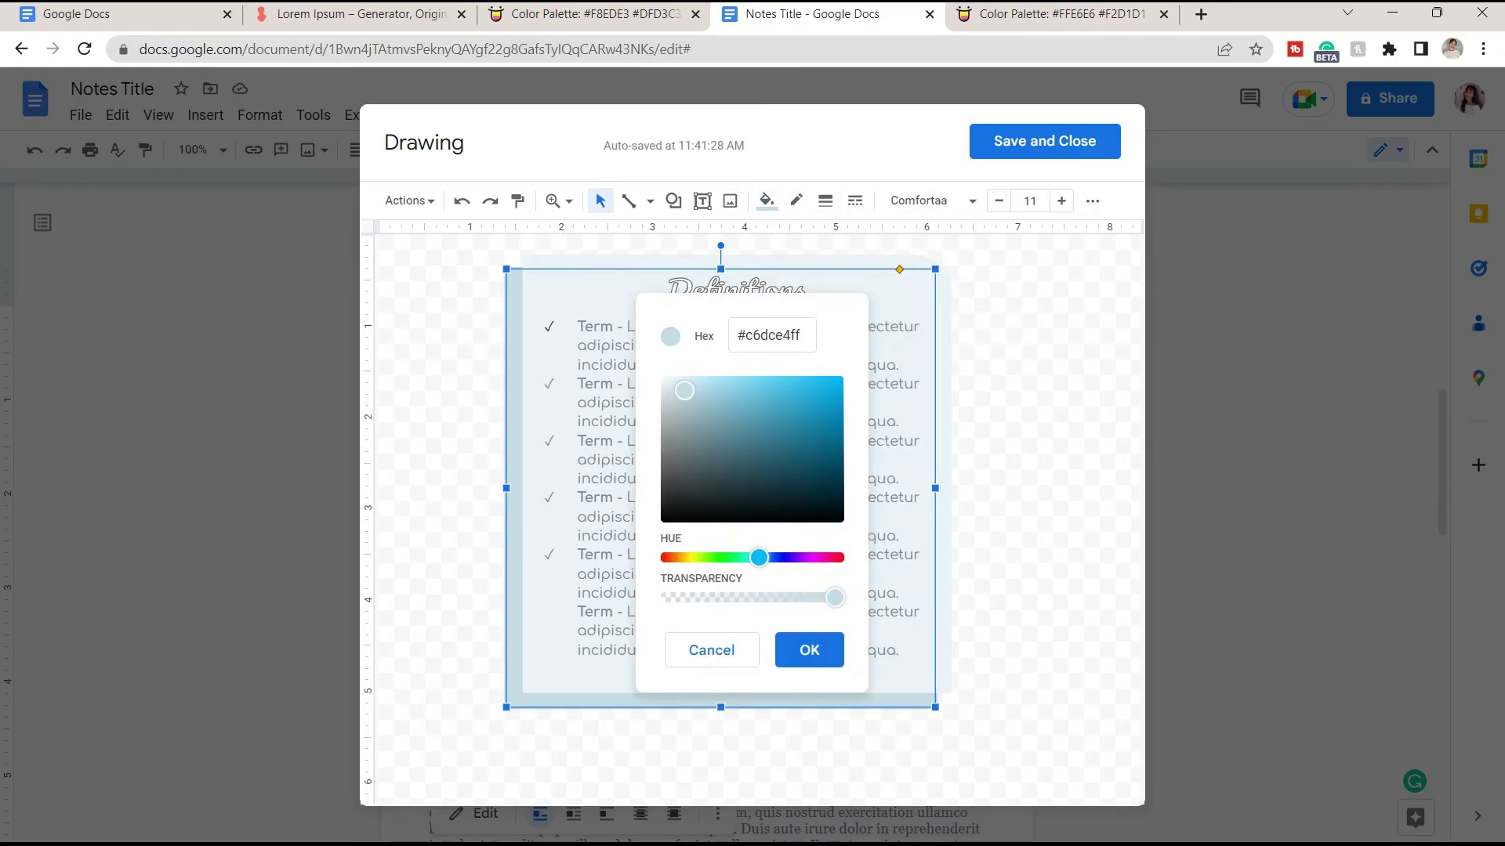
left_click(809, 650)
Step: Save the definitions drawing and scale it down on the page to leave space on its right
left_click(1026, 627)
left_click(1045, 142)
mouse_move(891, 775)
left_mouse_down()
mouse_move(714, 596)
mouse_move(779, 659)
left_mouse_up()
left_click(627, 548)
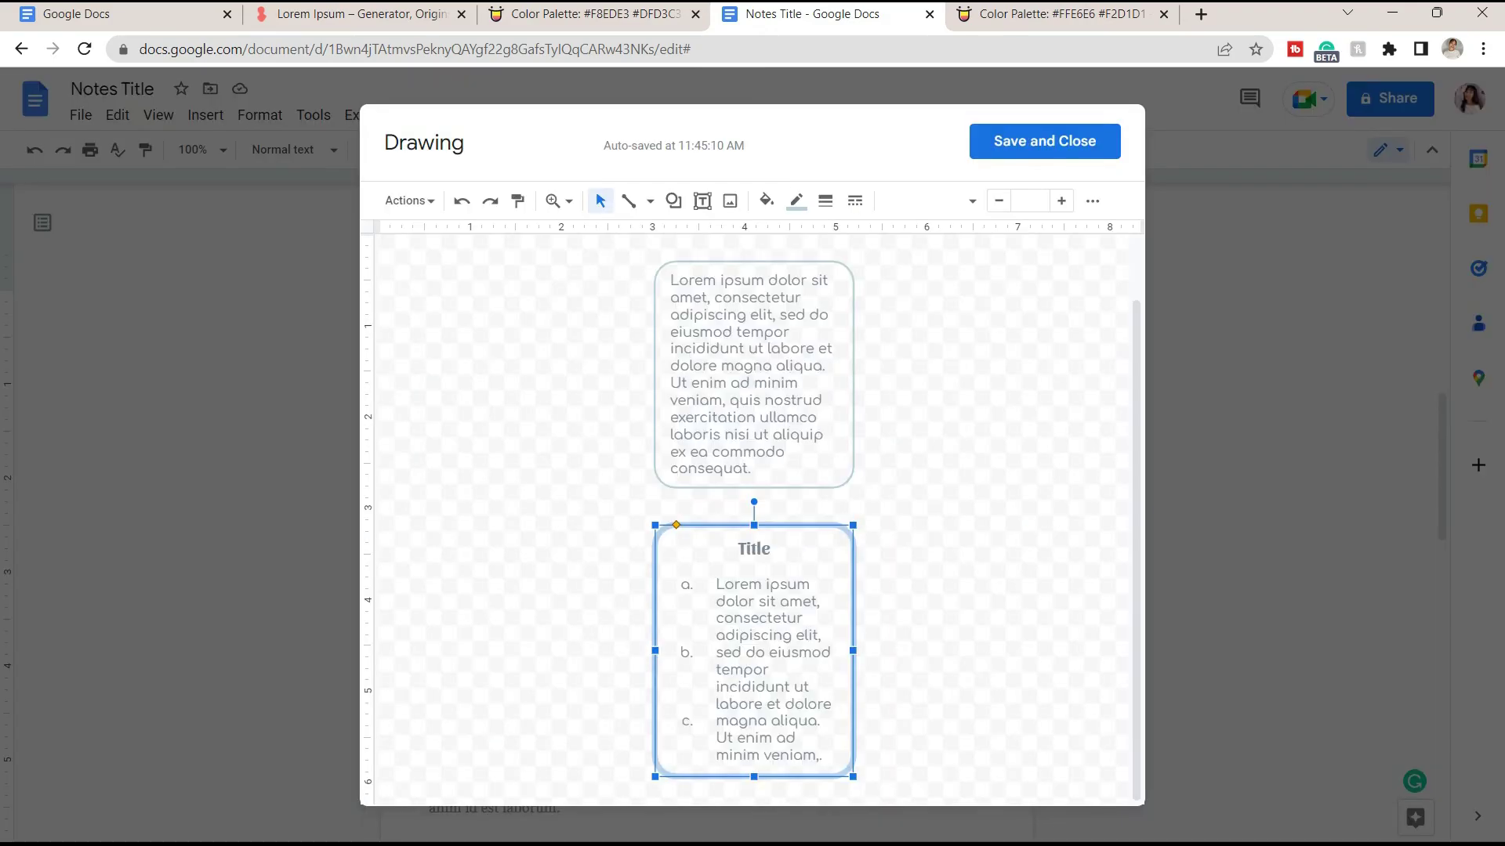
Step: Move the Title list box up beneath the Lorem ipsum box and fit the drawing to the right of the definitions box
left_click_drag(807, 524, 807, 501)
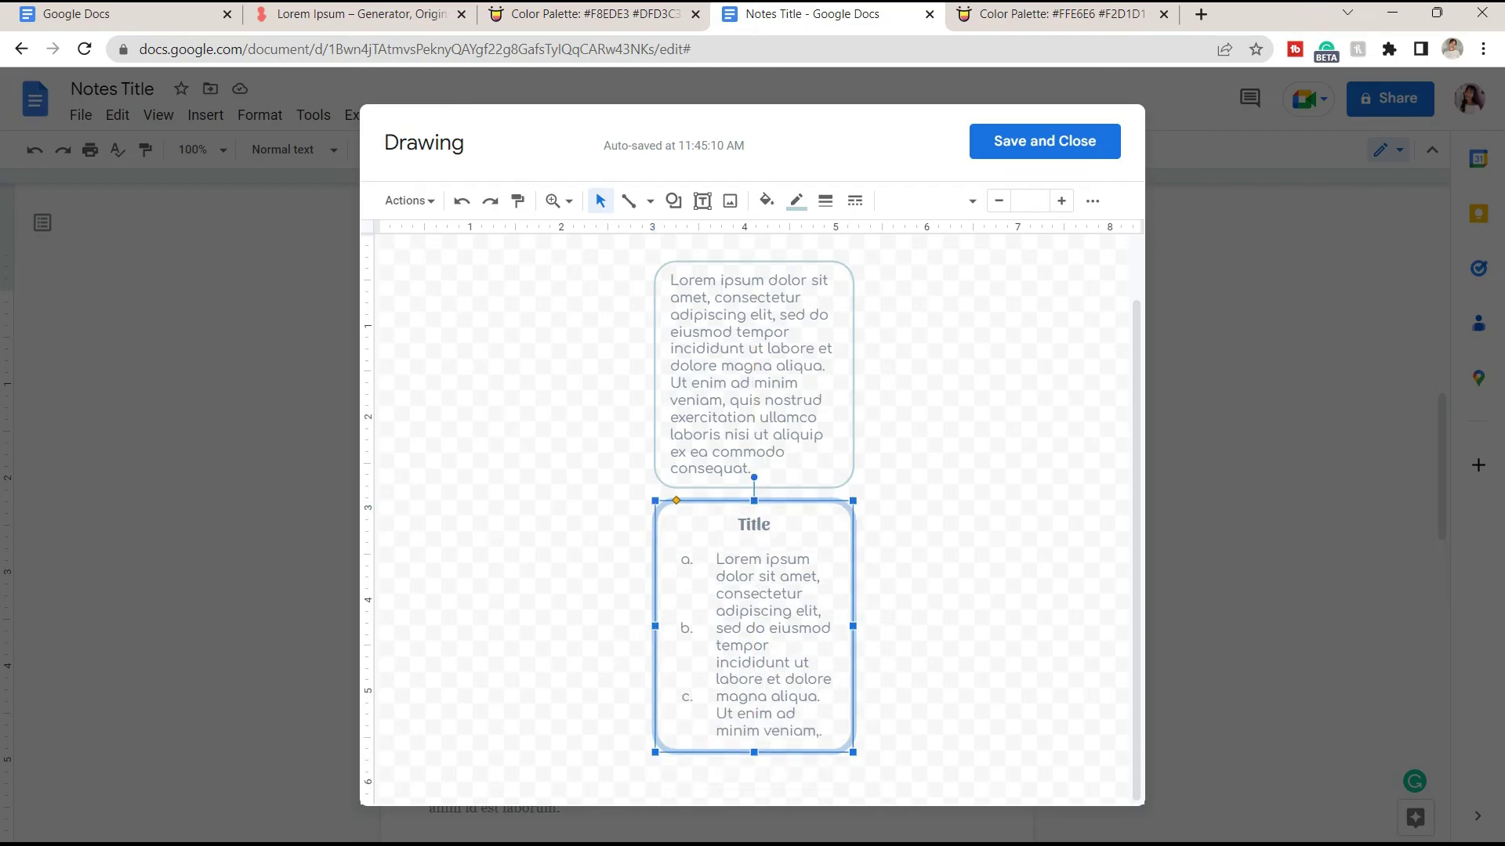
left_click(963, 517)
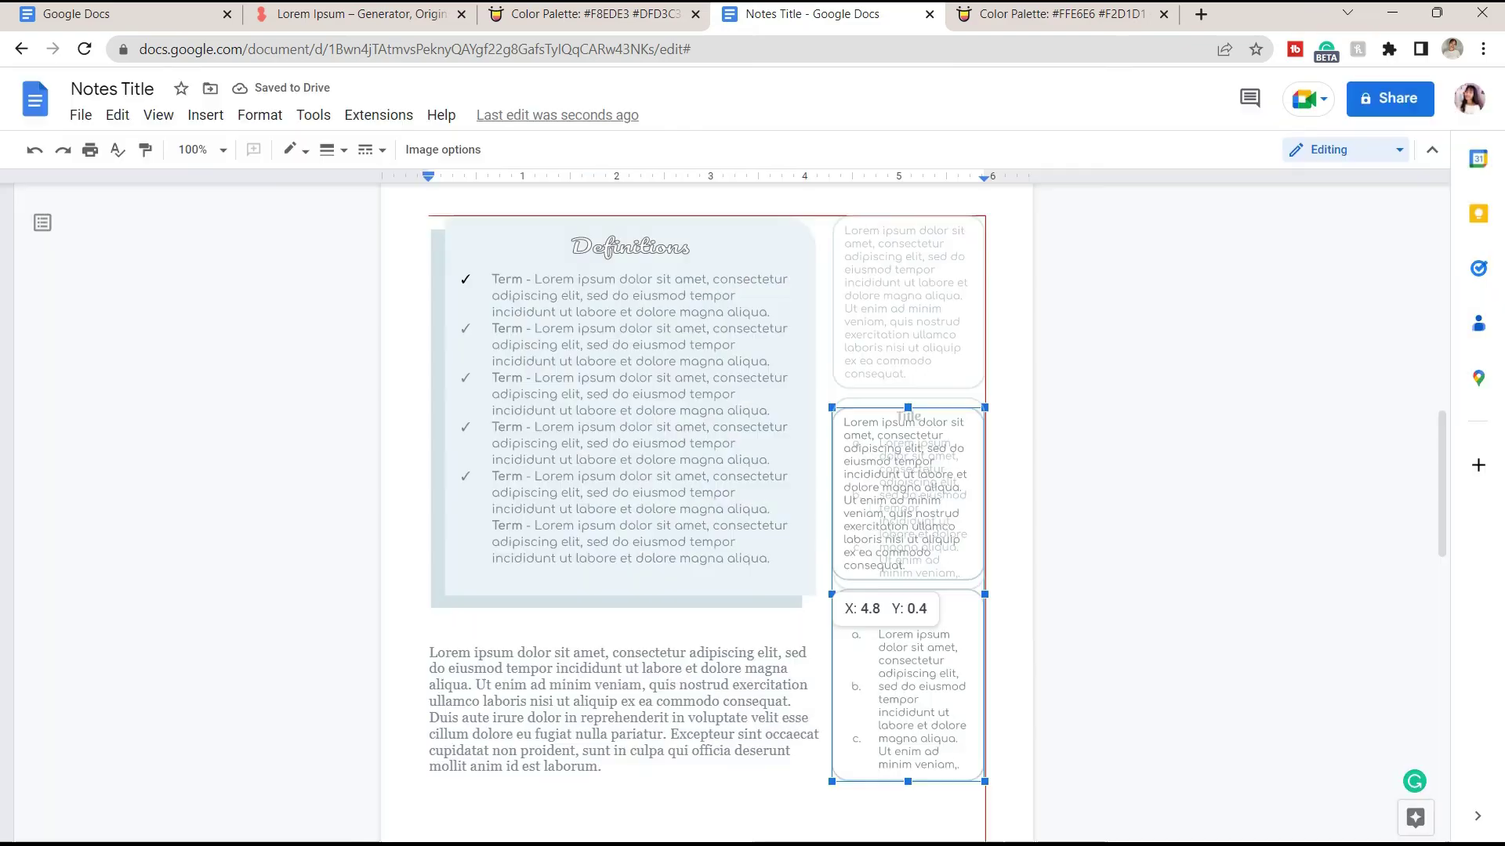
left_click_drag(886, 578, 885, 579)
left_click_drag(907, 486, 908, 486)
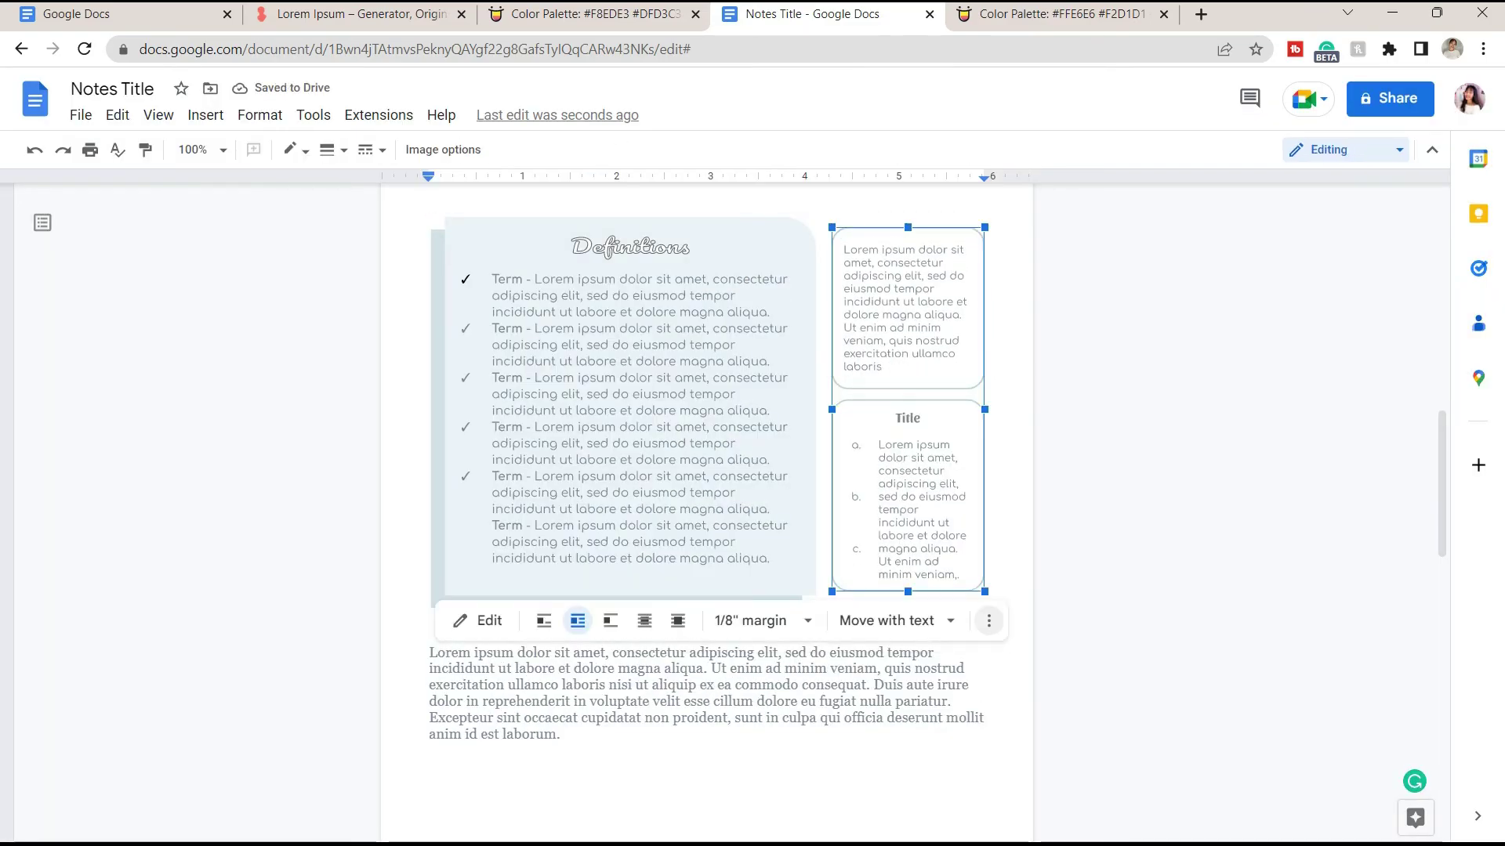
left_click_drag(991, 607, 990, 605)
left_click(1011, 619)
Step: Enter the heading "Subtopic title" above the paragraph below the definitions box
scroll(940, 611, "down", 1)
left_click(429, 610)
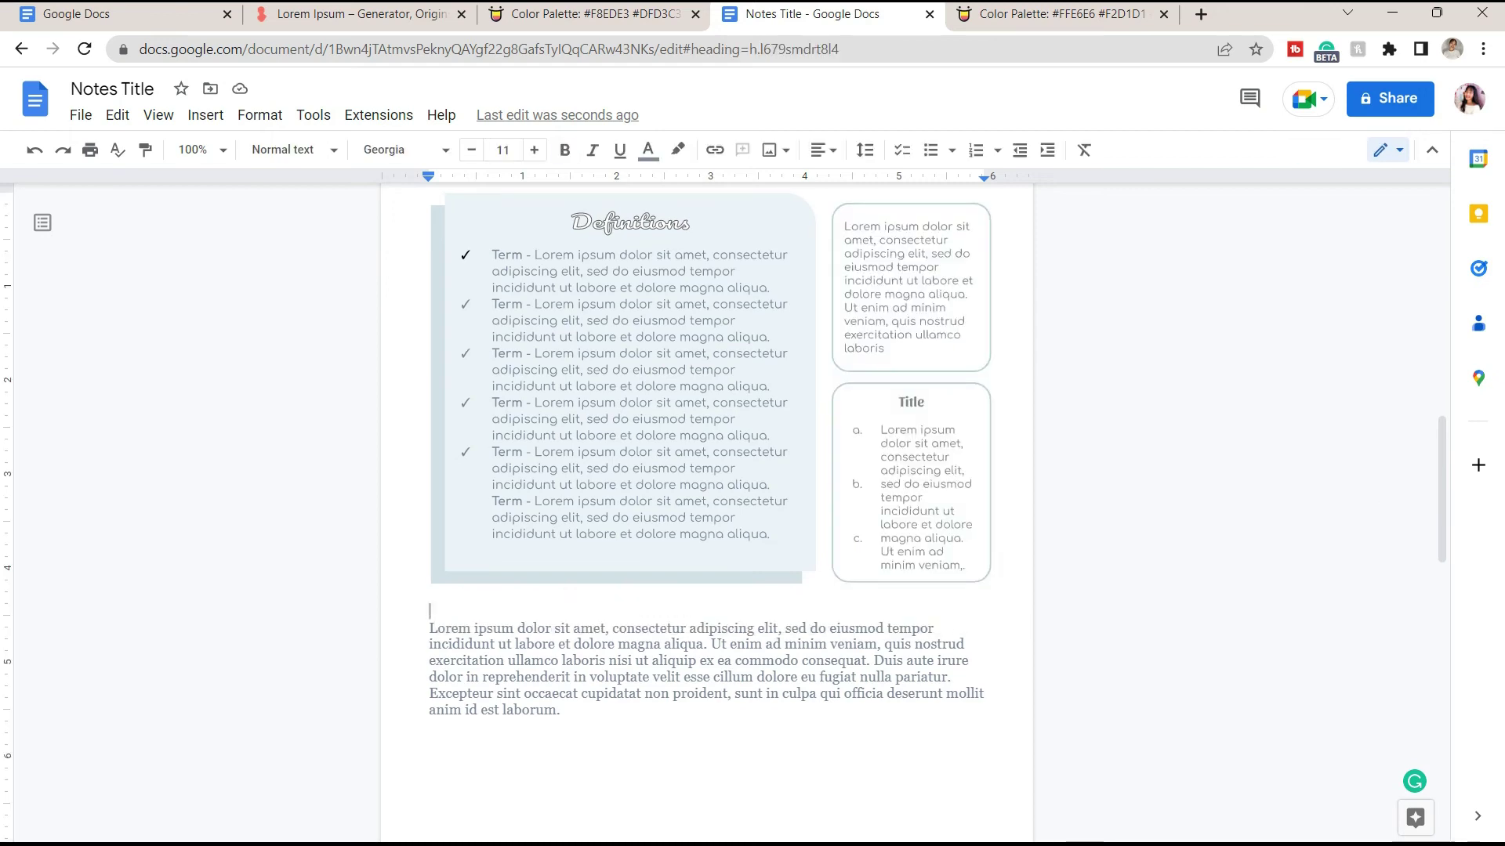
type("Subtopic title")
Step: Insert a 3 x 3 table between the last Subtopic title heading and the Lorem ipsum paragraph
left_click(205, 115)
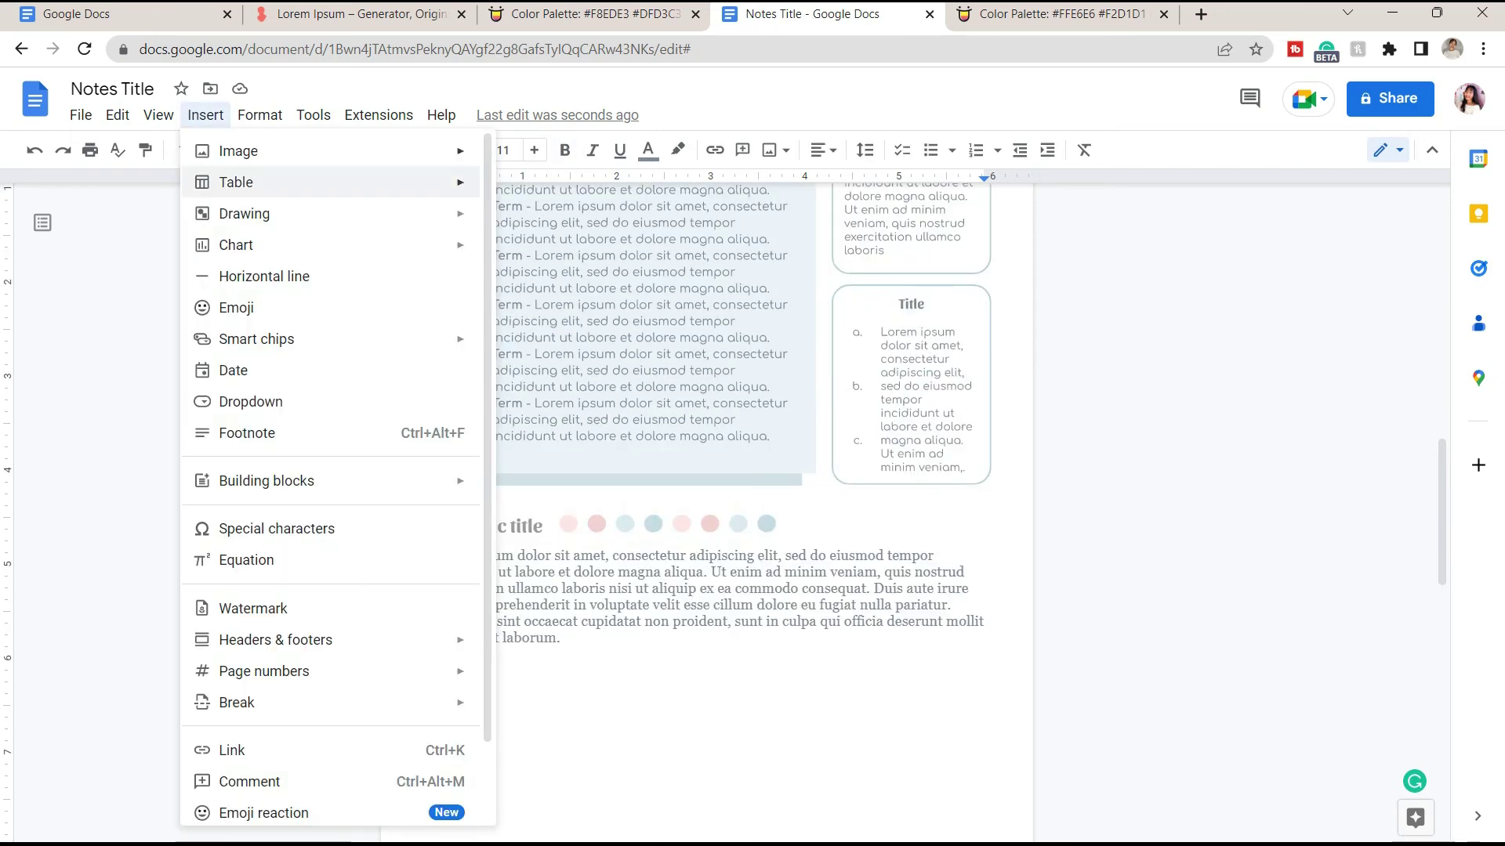
mouse_move(235, 182)
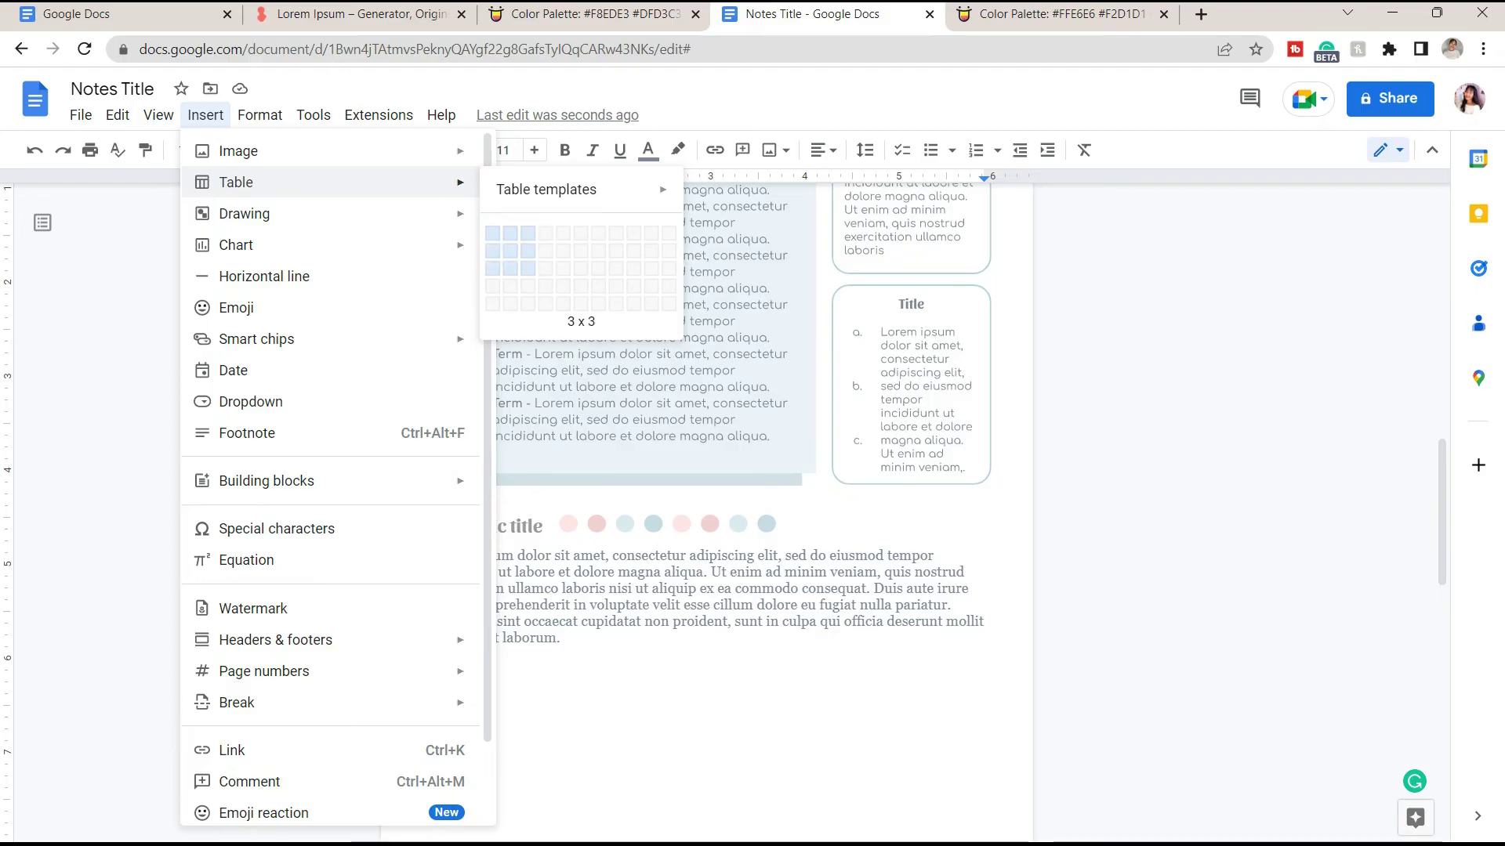
left_click(527, 268)
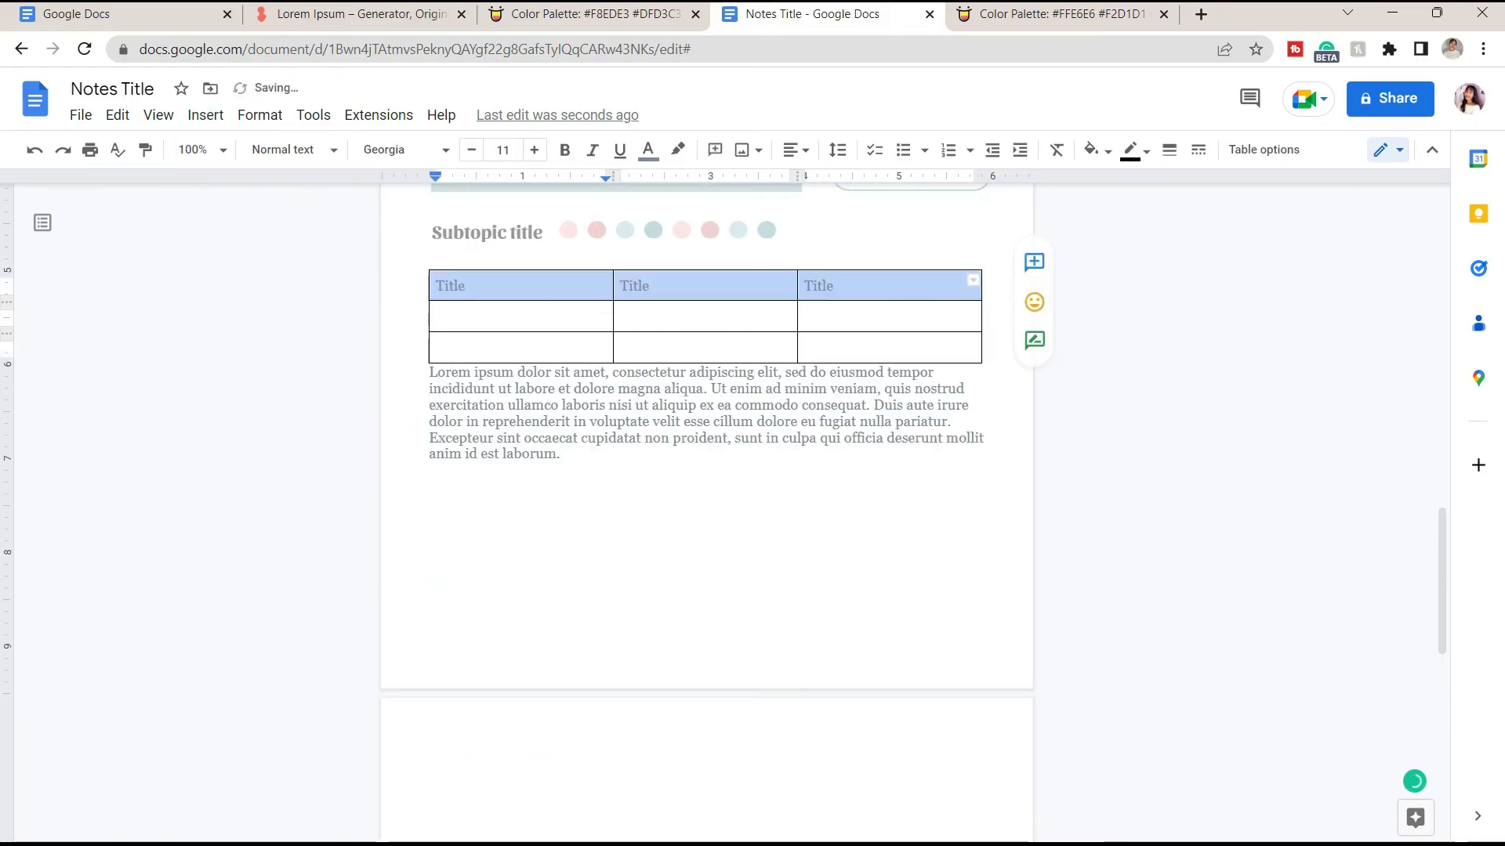
Step: Format the Title cells in the table's header row as Nunito at size 13
left_click(534, 150)
left_click(405, 150)
scroll(415, 430, "down", 7)
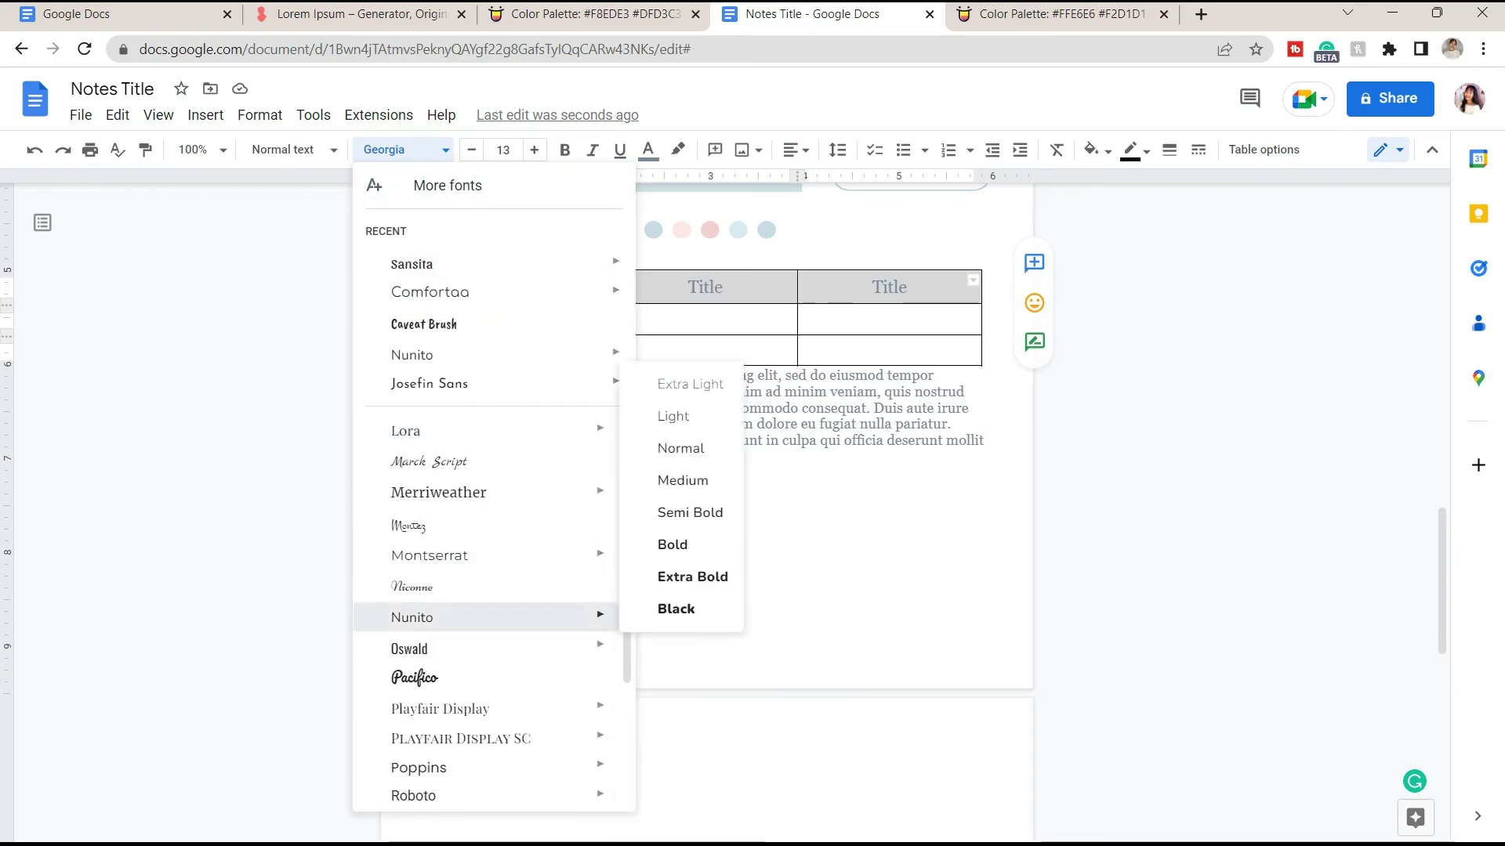
left_click(416, 615)
Step: Fill the table's second row with "Lorem ipsum dolor sit amet, consectetur adipiscing elit, sed do" copied from the paragraph below
left_click(815, 394)
double_click(521, 321)
left_click_drag(430, 378, 555, 394)
key("ctrl+c")
left_click(520, 322)
key("ctrl+v")
left_click(705, 322)
key("ctrl+v")
key("BackSpace")
key("BackSpace")
Step: Fill all three cells of the table's third row with "Lorem ipsum dolor sit amet, consectetur adipisc"
left_click_drag(746, 389, 435, 372)
key("BackSpace")
left_click(520, 387)
key("ctrl+v")
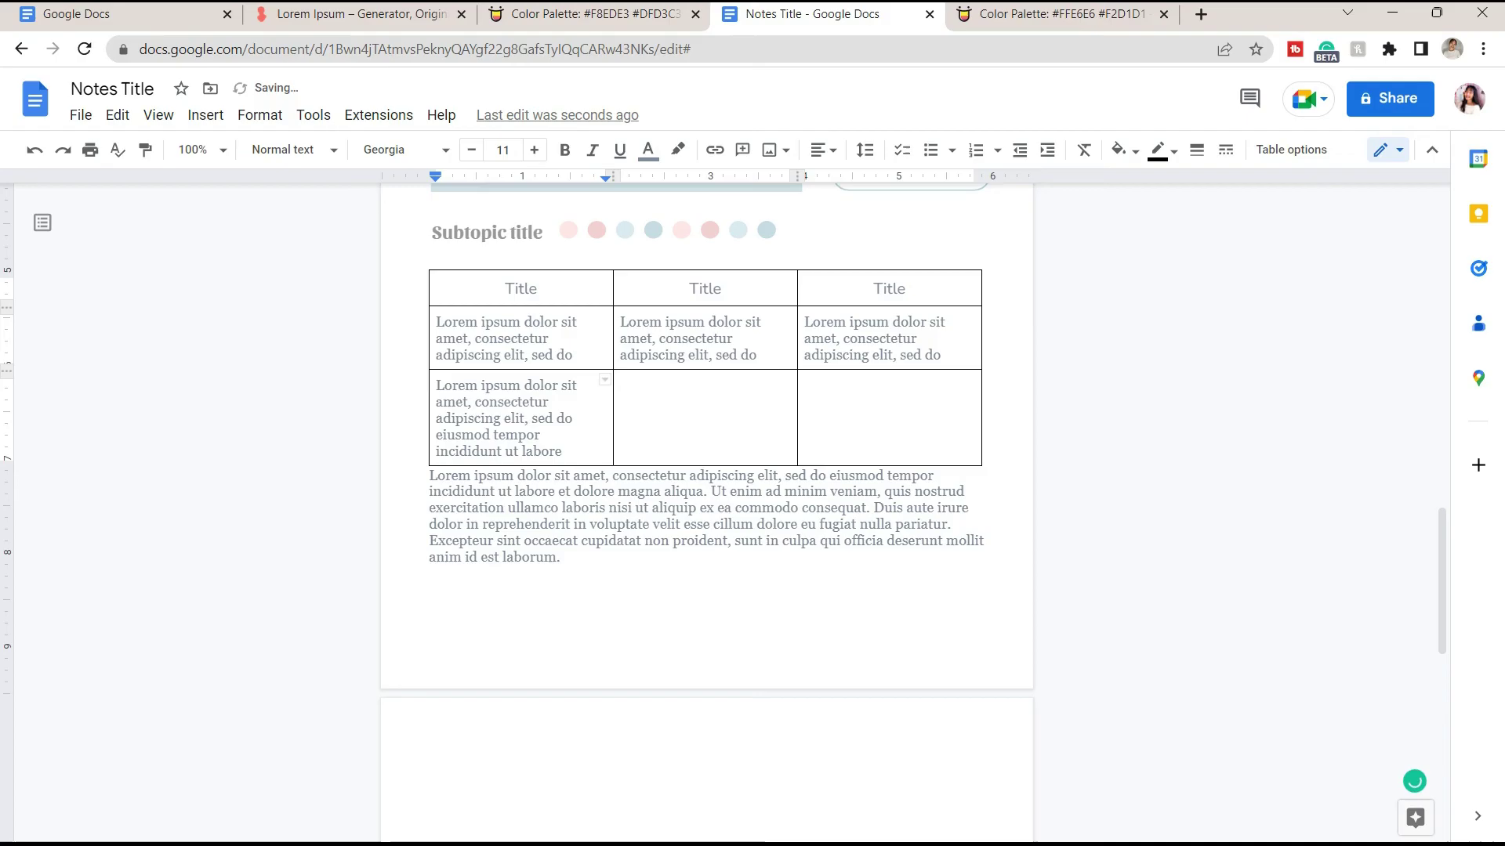
left_click_drag(562, 452, 482, 419)
key("ctrl+c")
left_click(704, 386)
key("ctrl+v")
left_click(888, 387)
key("ctrl+v")
left_click(430, 561)
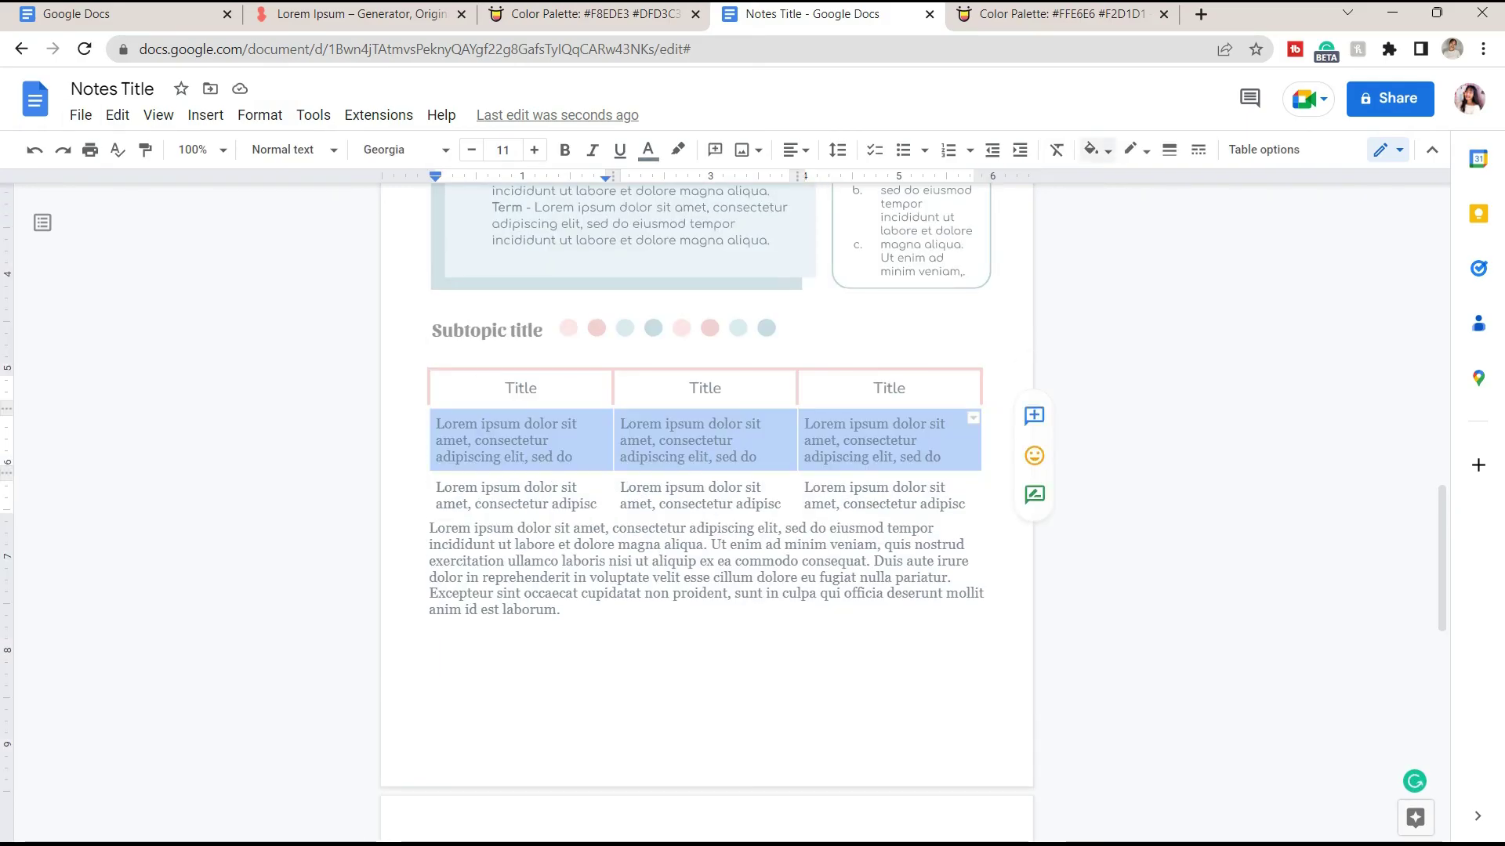
Step: Set the background of the table's second row to the custom color FFE6E6
left_click(1097, 150)
left_click(1250, 415)
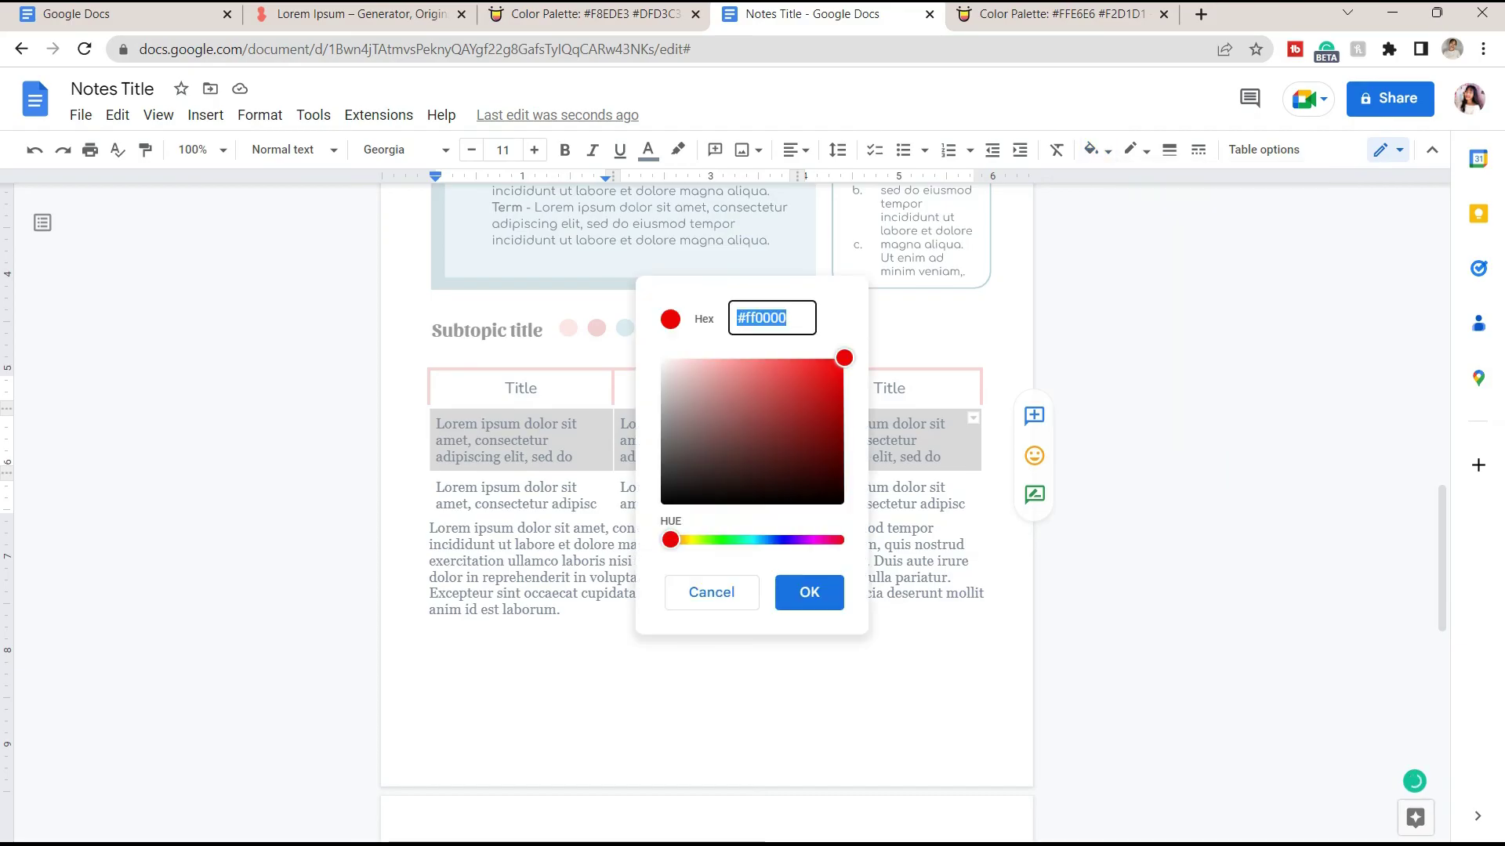
left_click(810, 593)
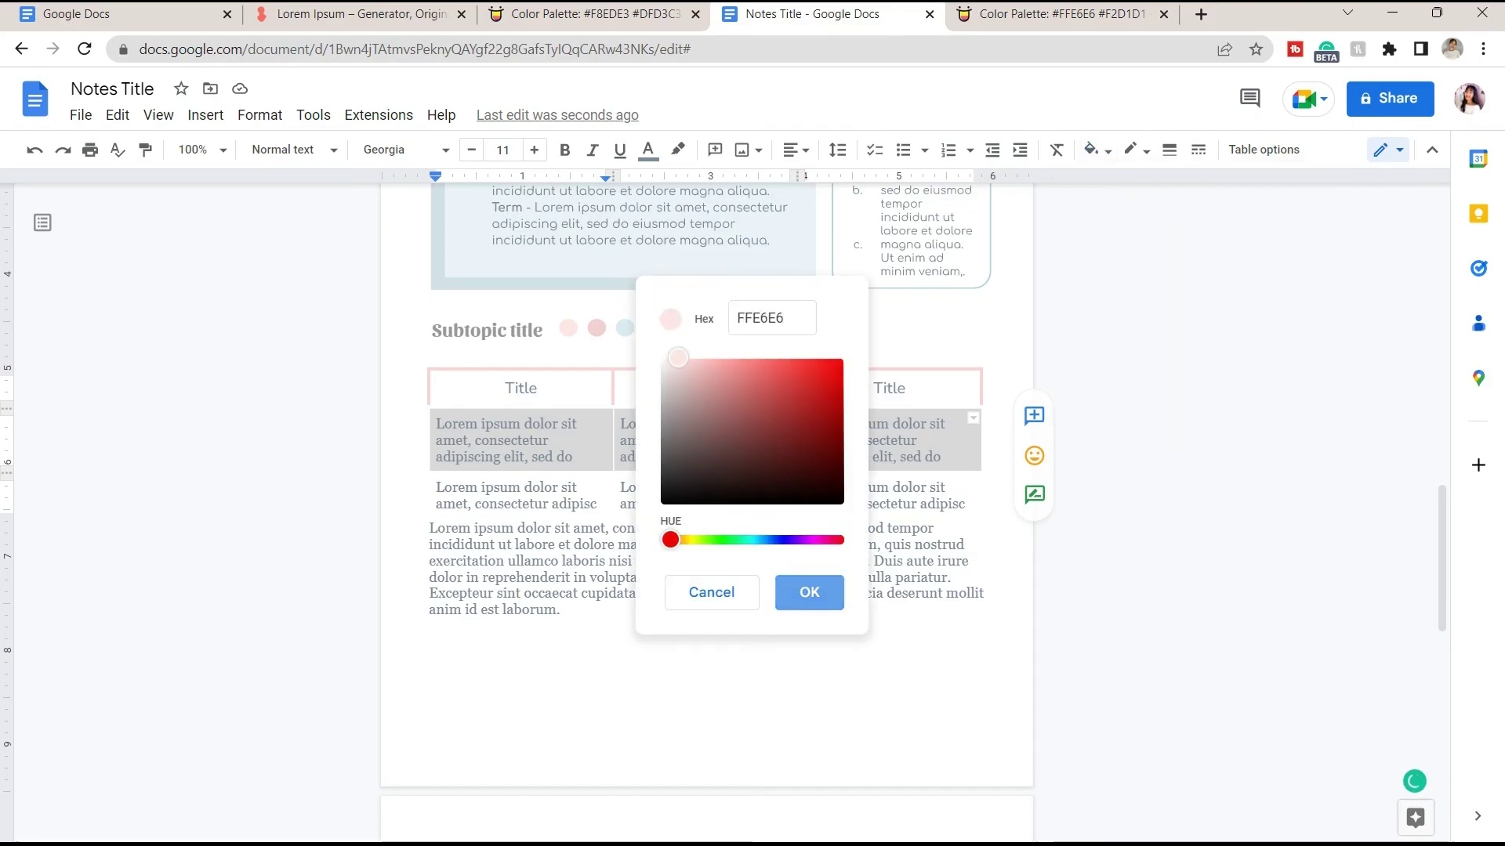
double_click(564, 609)
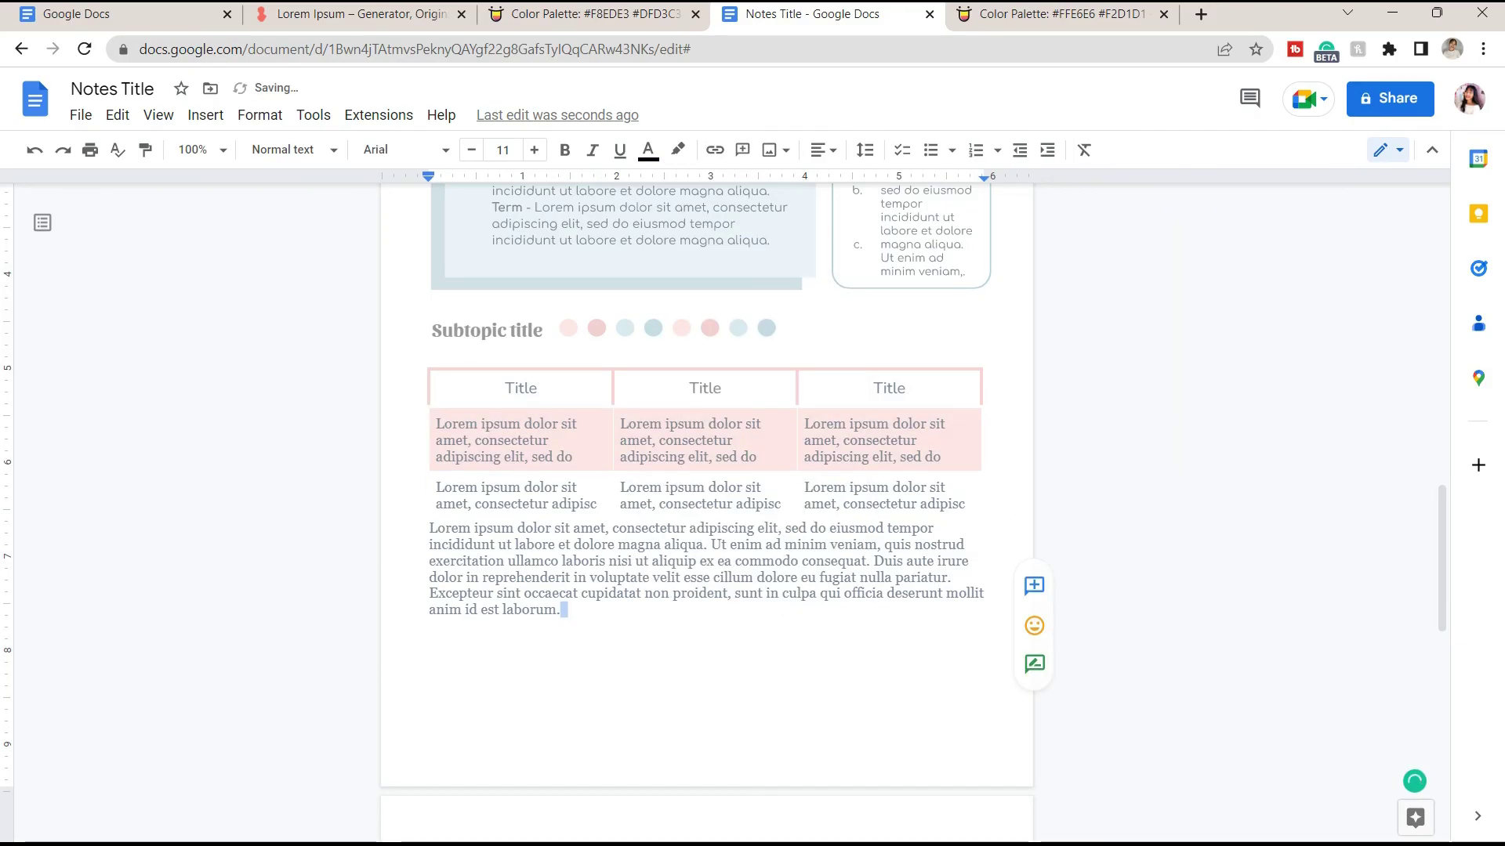
Step: Set the background of the table's third row to the custom color #dde9ef
key("ctrl+v")
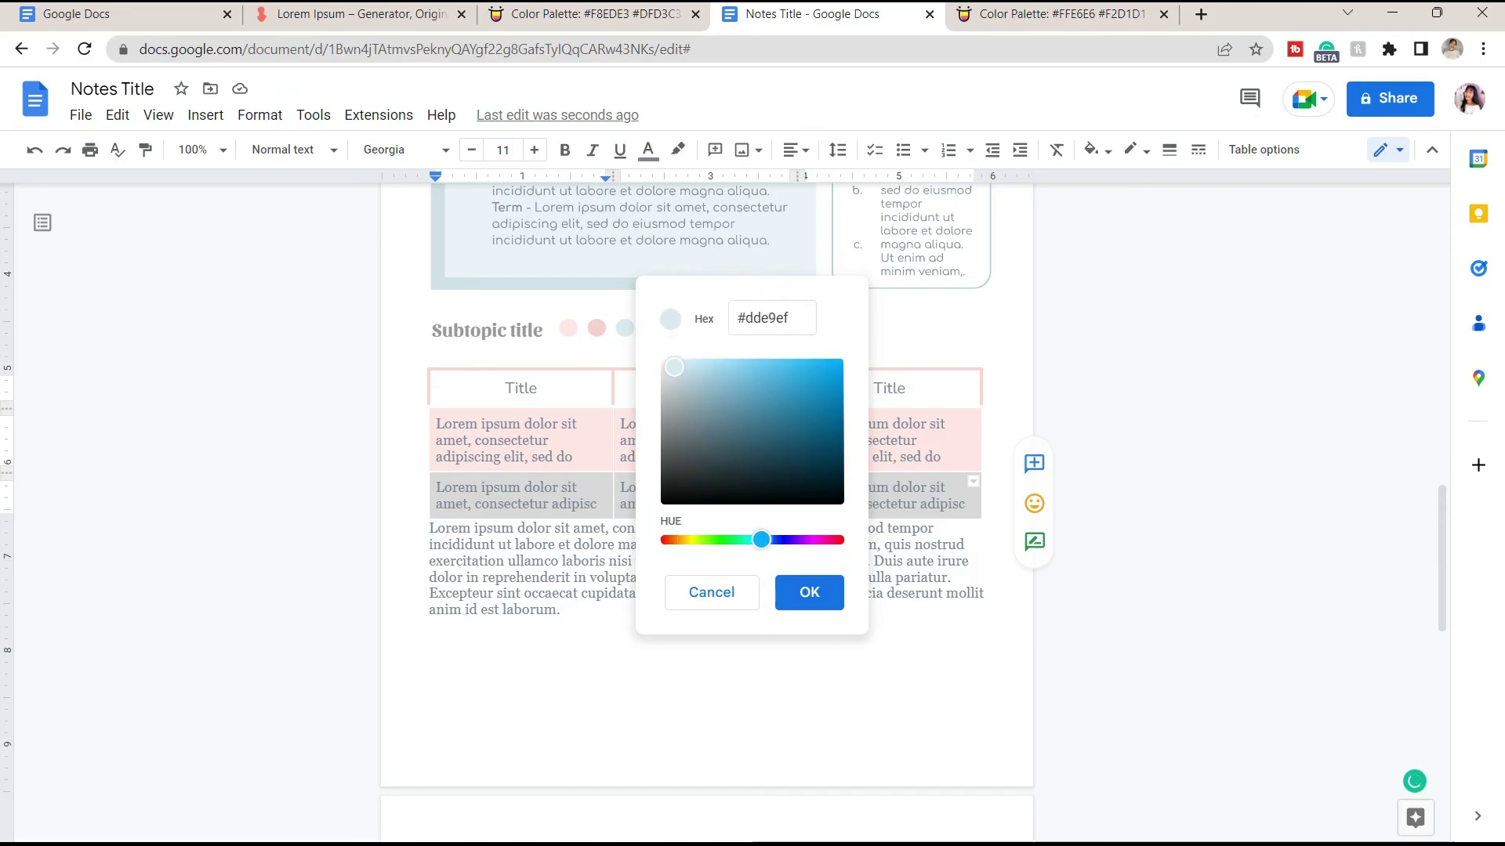
left_click(808, 592)
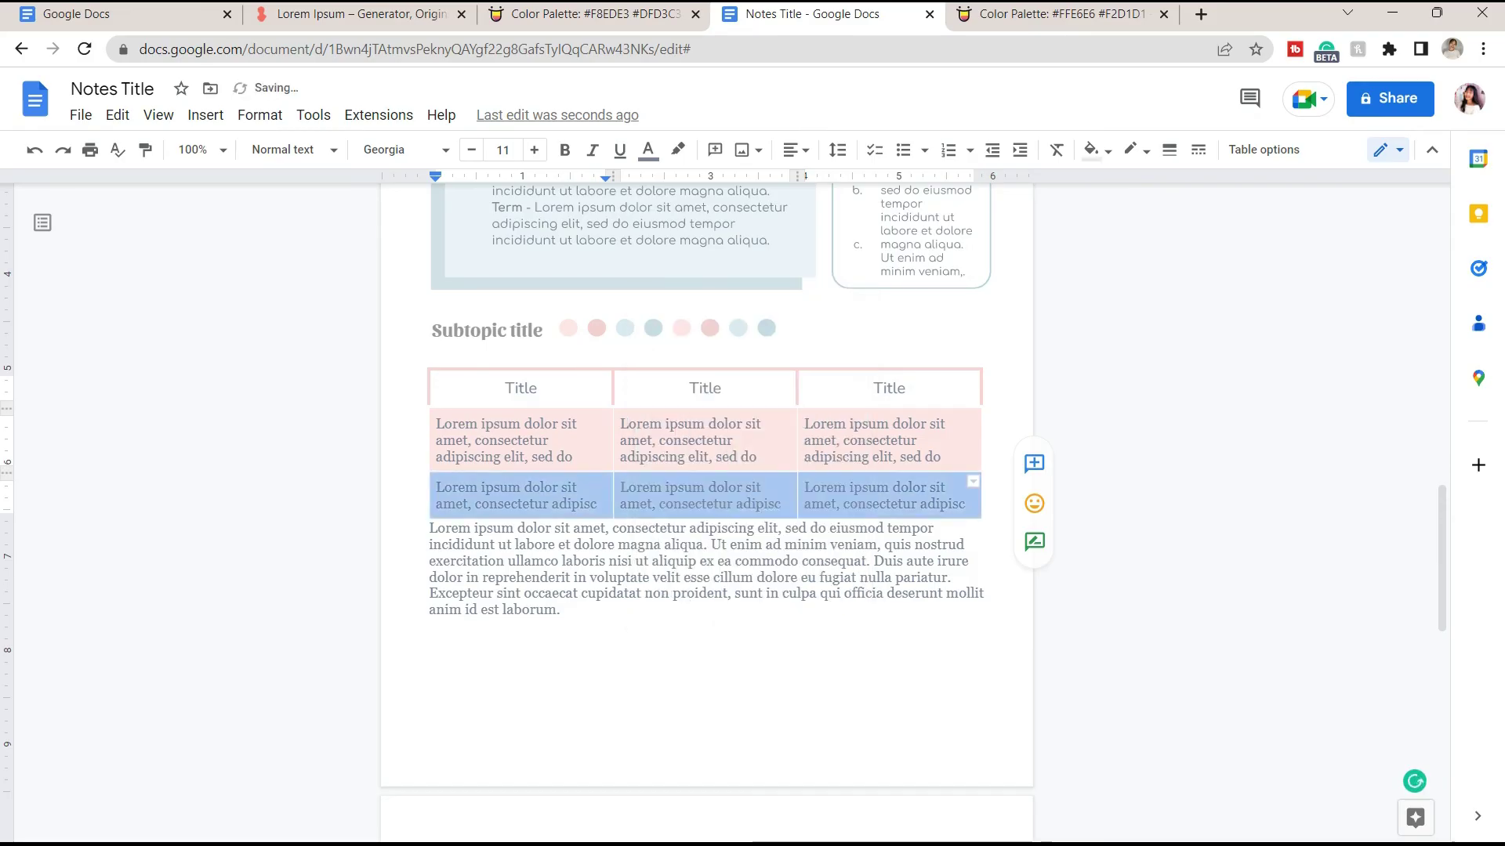
left_click_drag(439, 439, 744, 447)
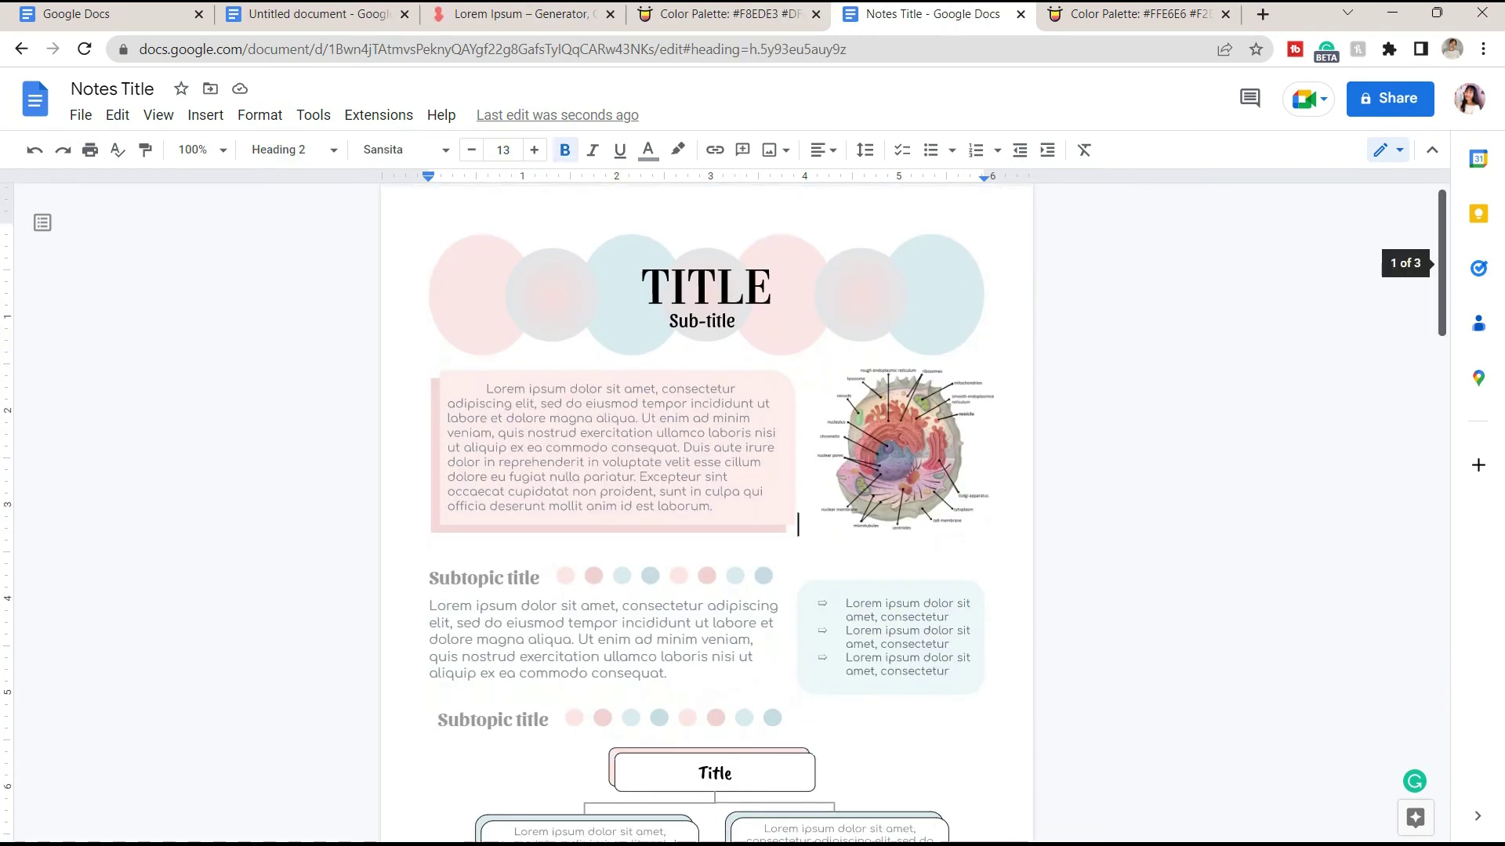
Step: Review the finished notes from the title header through the hierarchy diagram and definitions box to the table and periodic table image
scroll(705, 470, "down", 5)
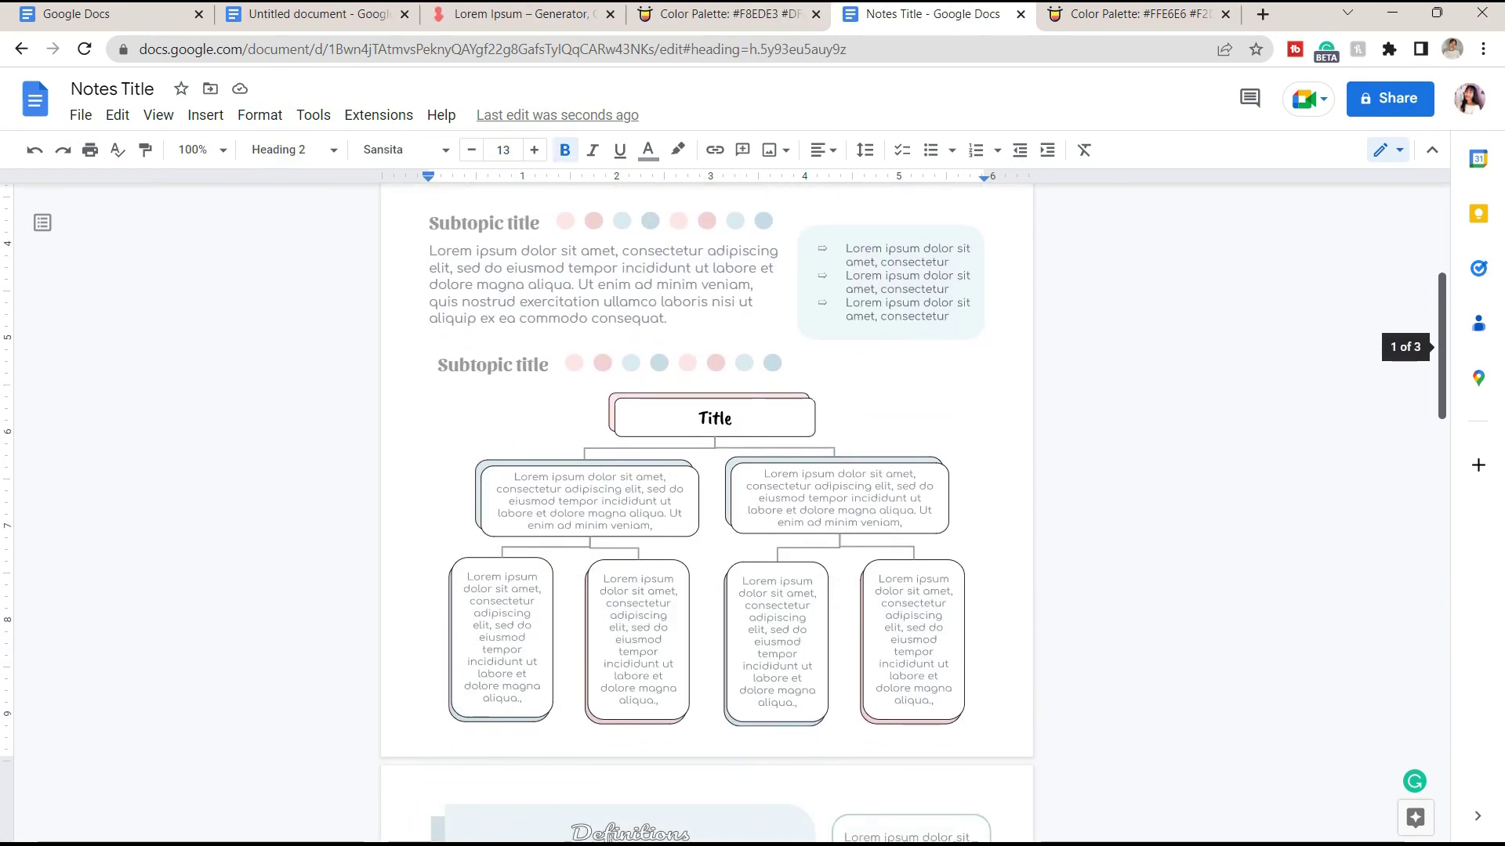
scroll(705, 470, "down", 6)
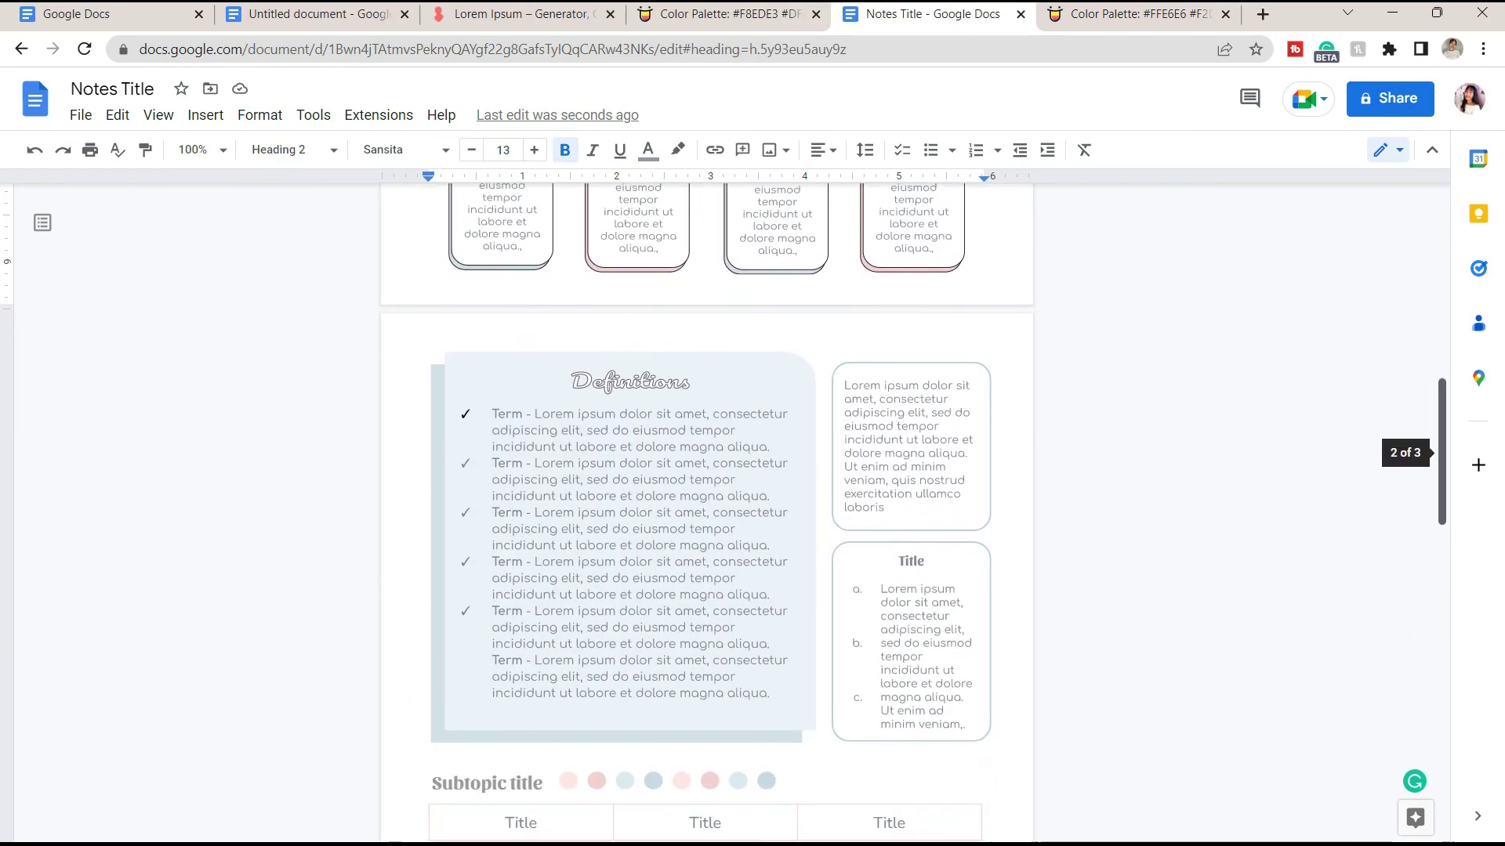
scroll(705, 509, "down", 4)
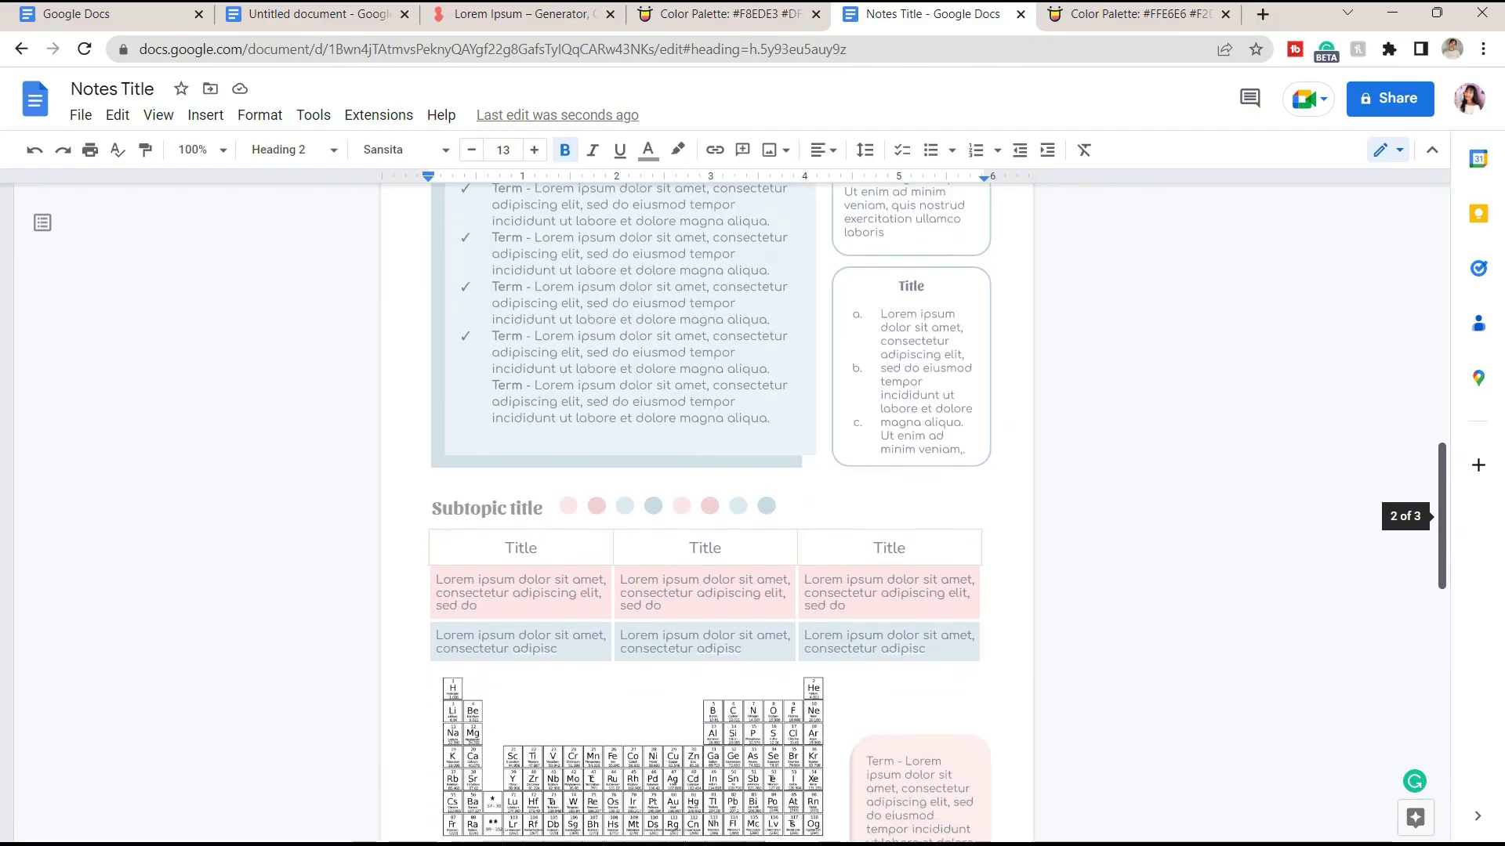
scroll(705, 510, "down", 2)
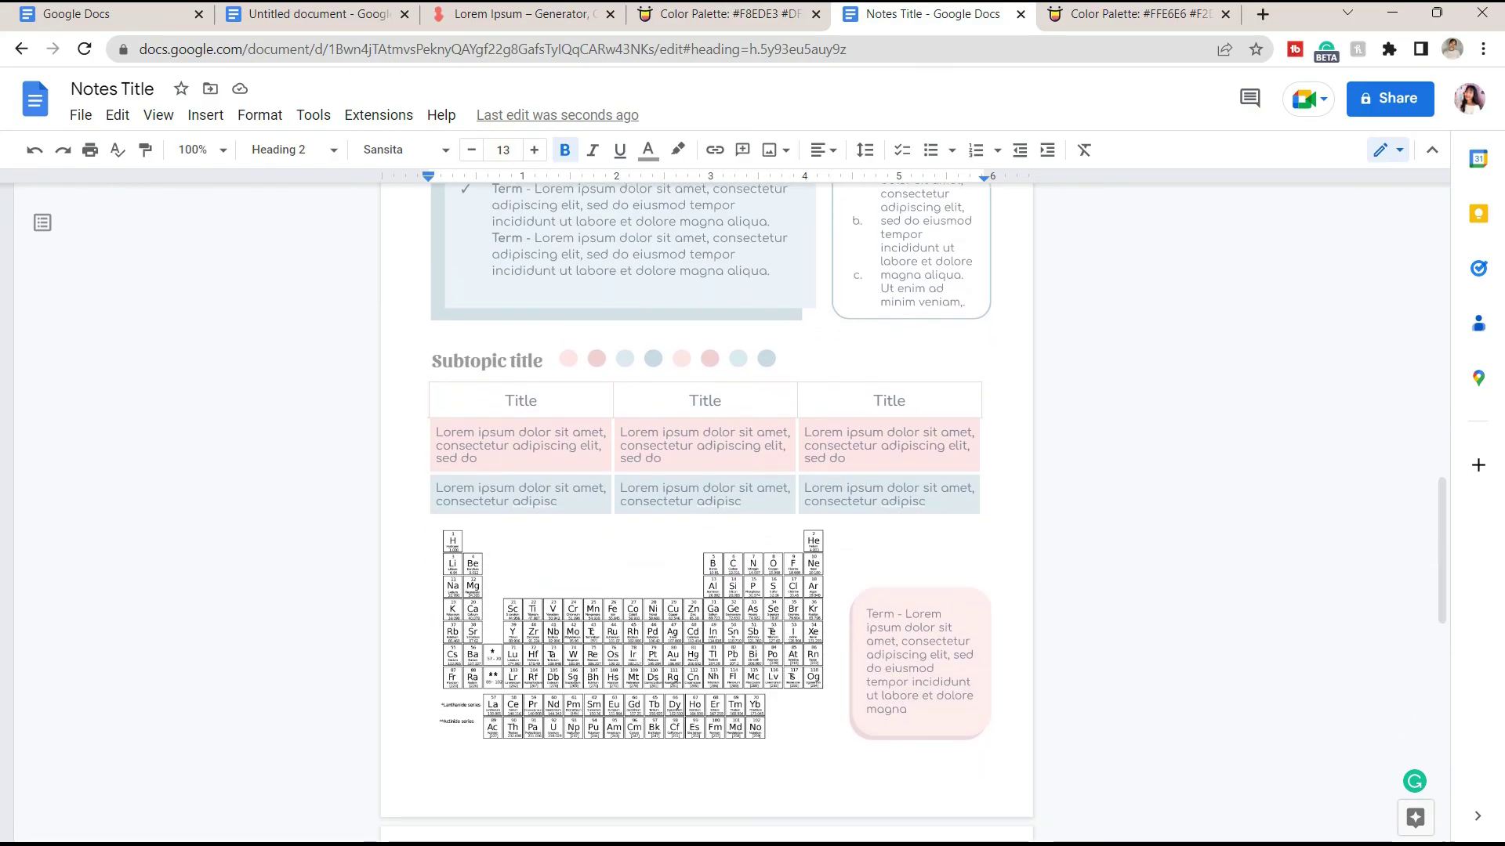